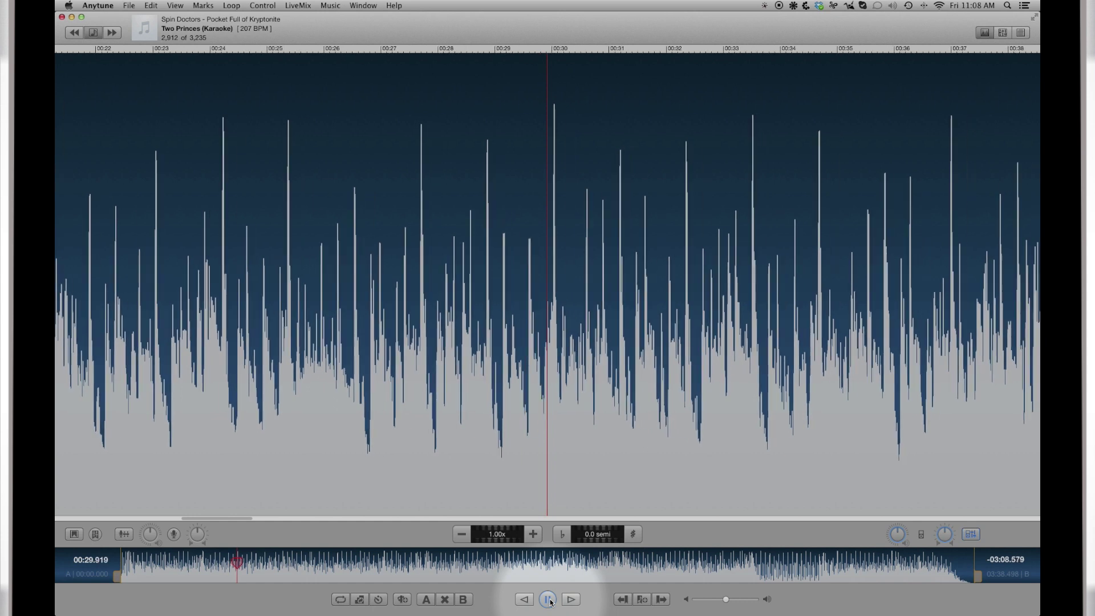
- Pause and resume Two Princes (Karaoke), leave it paused, and show and hide the tunes list
{"action": "left_click", "coordinate": [548, 598]}
{"action": "left_click", "coordinate": [548, 599]}
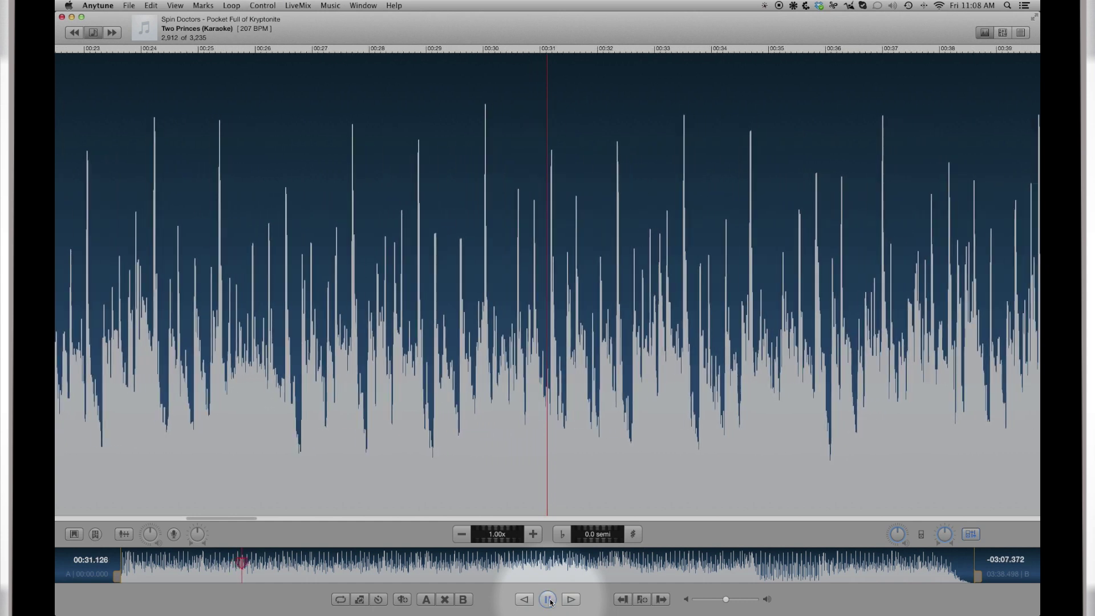
{"action": "left_click", "coordinate": [548, 598]}
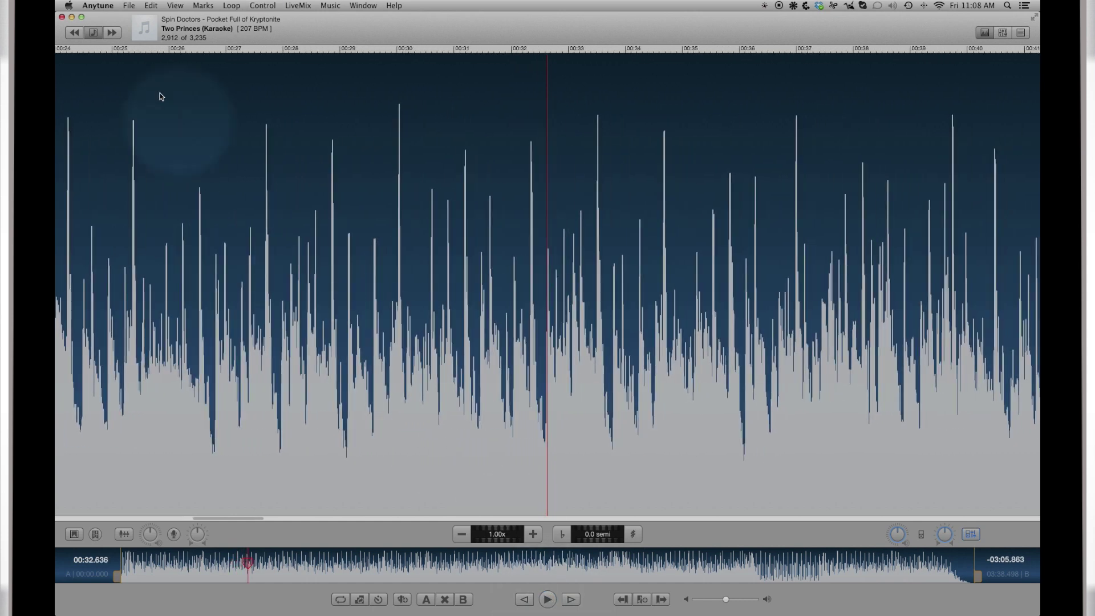
{"action": "left_click", "coordinate": [93, 33]}
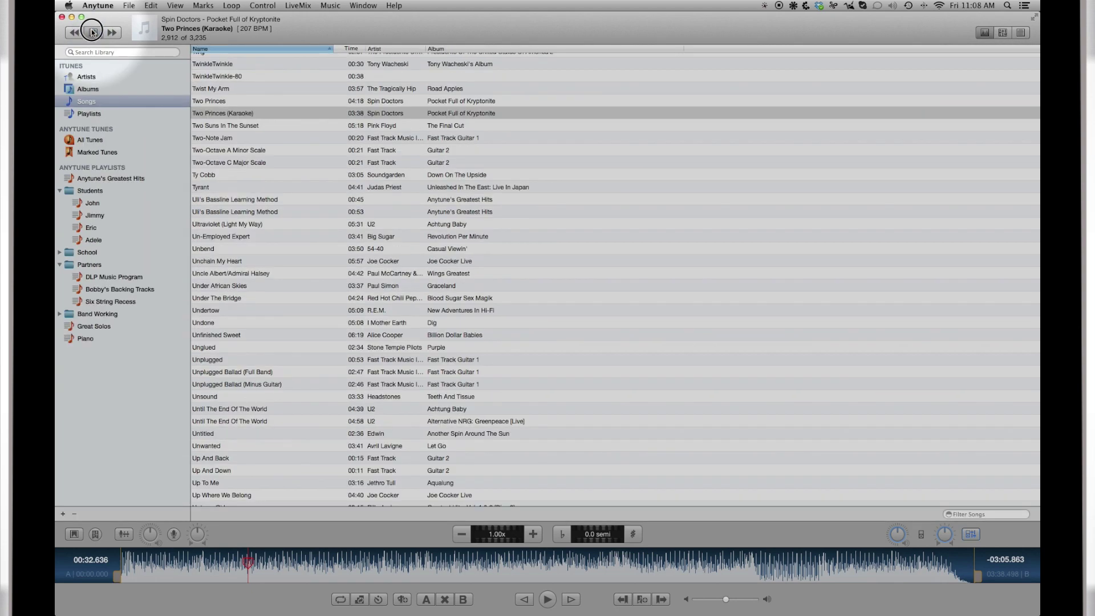
{"action": "left_click", "coordinate": [93, 32]}
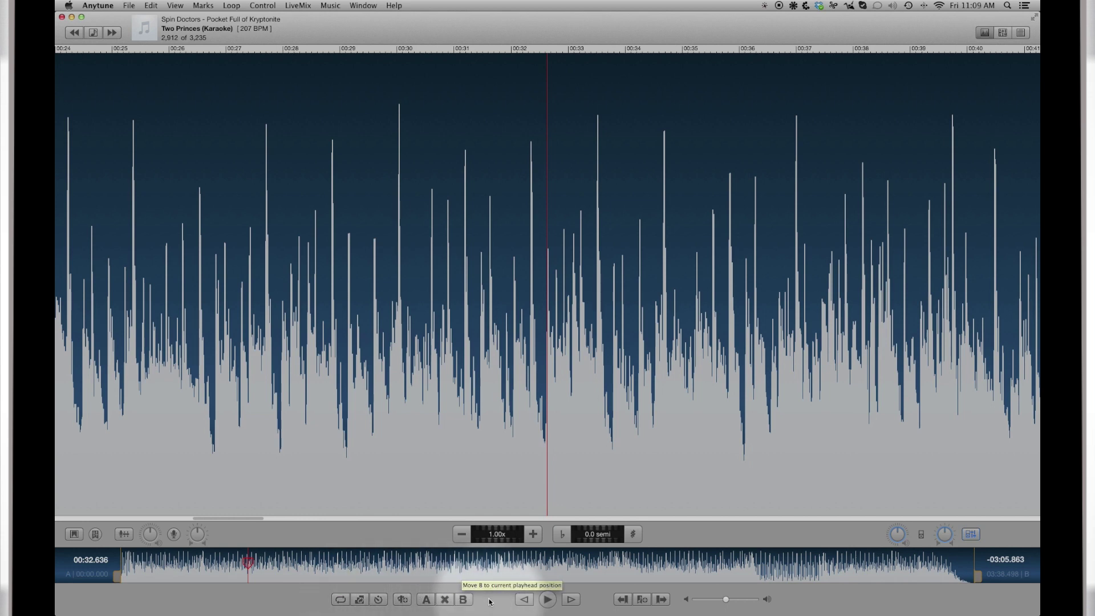
- Open the Anytune keyboard shortcuts document to review the available shortcuts, and close it
{"action": "left_click", "coordinate": [394, 5]}
{"action": "left_click", "coordinate": [410, 43]}
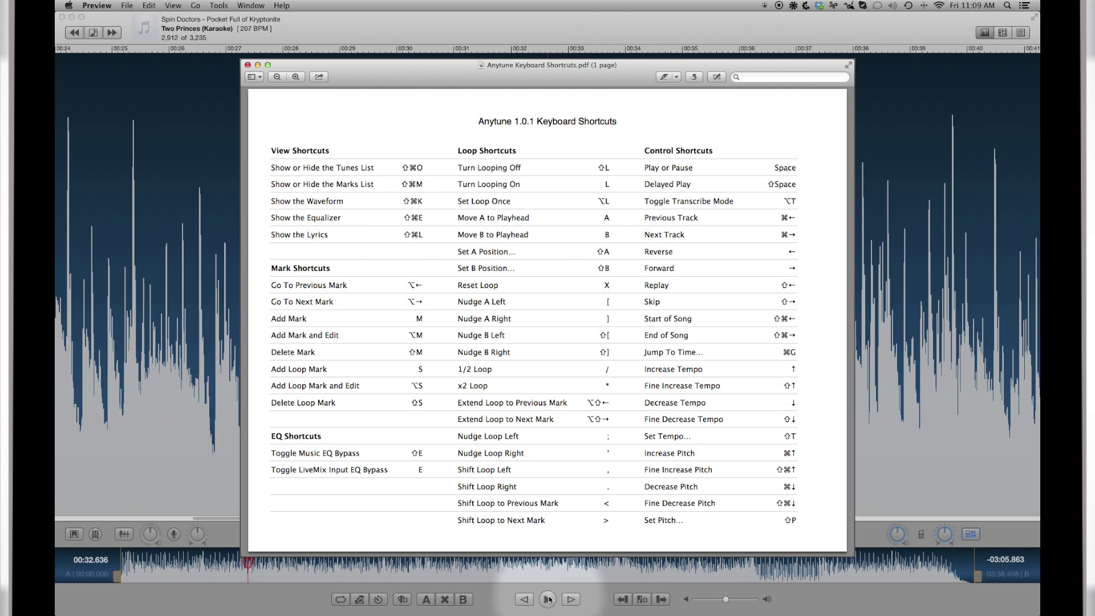
{"action": "key", "text": "super+w"}
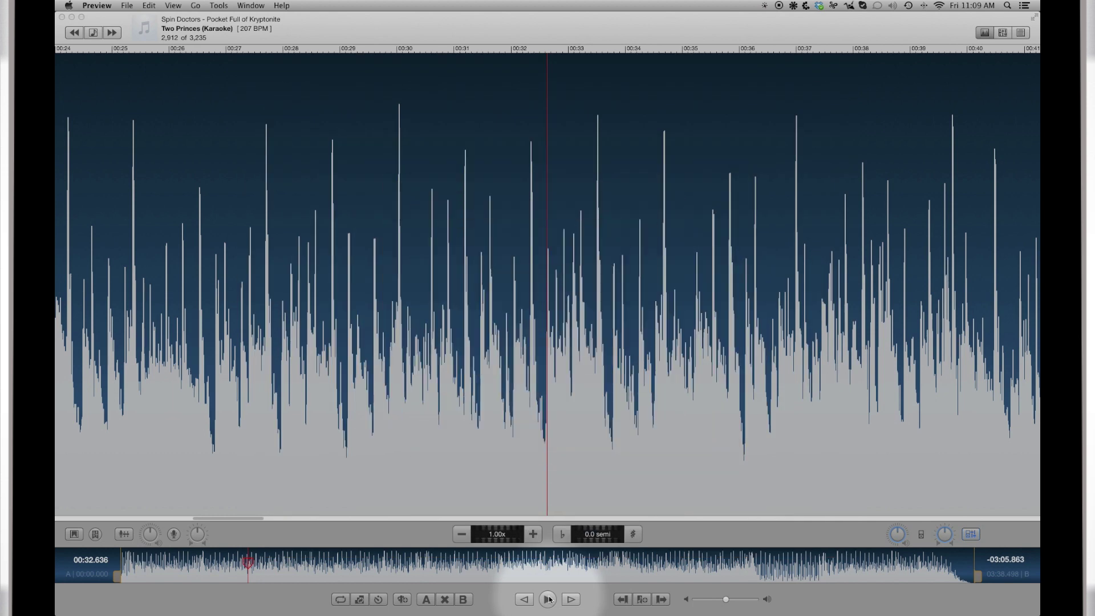
- Start playback, lower the tempo to 0.85x and raise it to 0.95x in increments
{"action": "left_click", "coordinate": [548, 599]}
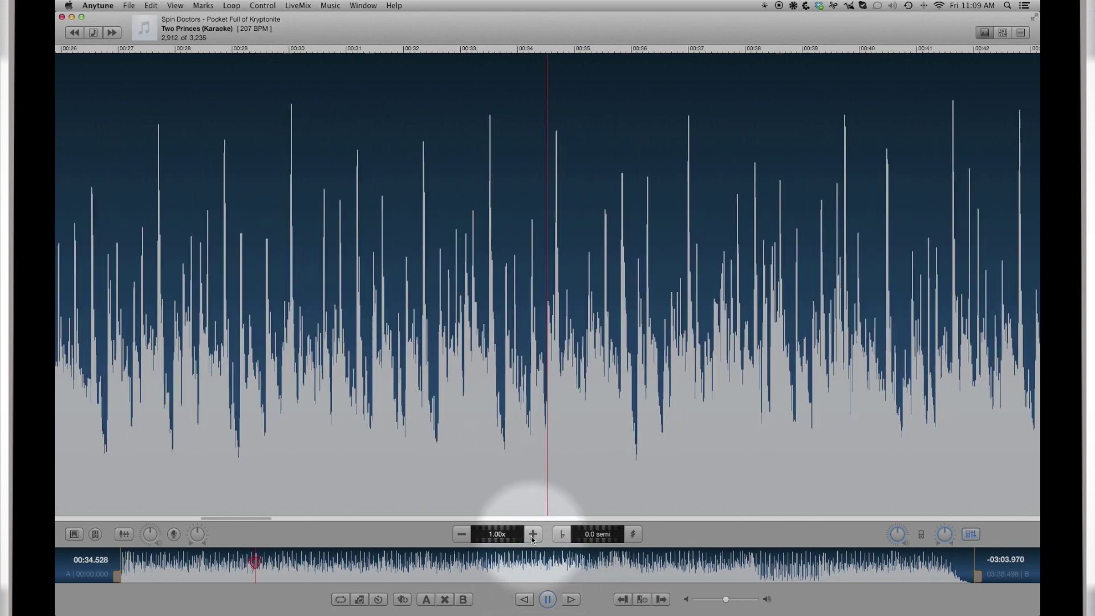
{"action": "left_click", "coordinate": [468, 537]}
{"action": "left_click", "coordinate": [469, 537]}
{"action": "left_click", "coordinate": [468, 537]}
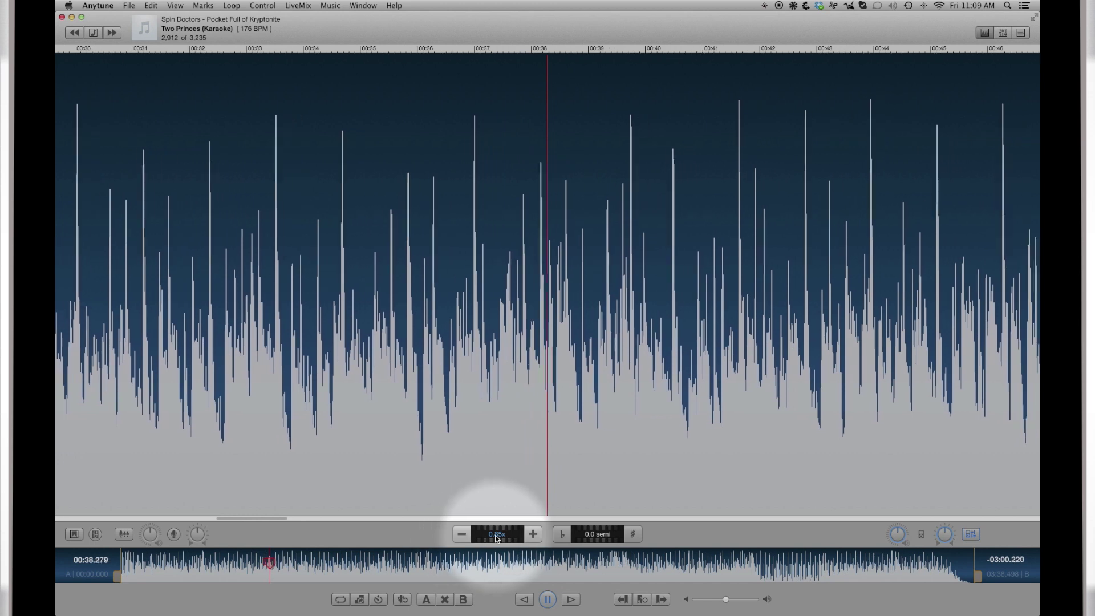
{"action": "left_click", "coordinate": [532, 537]}
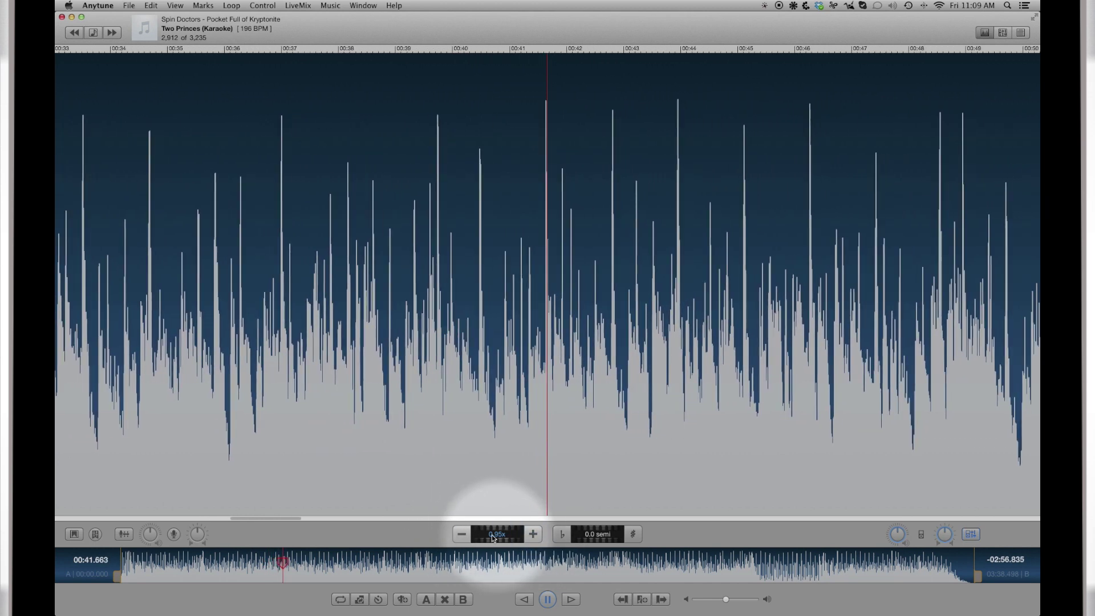
- Slow the tempo to 0.62x and reset it to the original 1.00x
{"action": "left_click", "coordinate": [462, 534]}
{"action": "left_click_drag", "start_coordinate": [495, 537], "coordinate": [453, 537]}
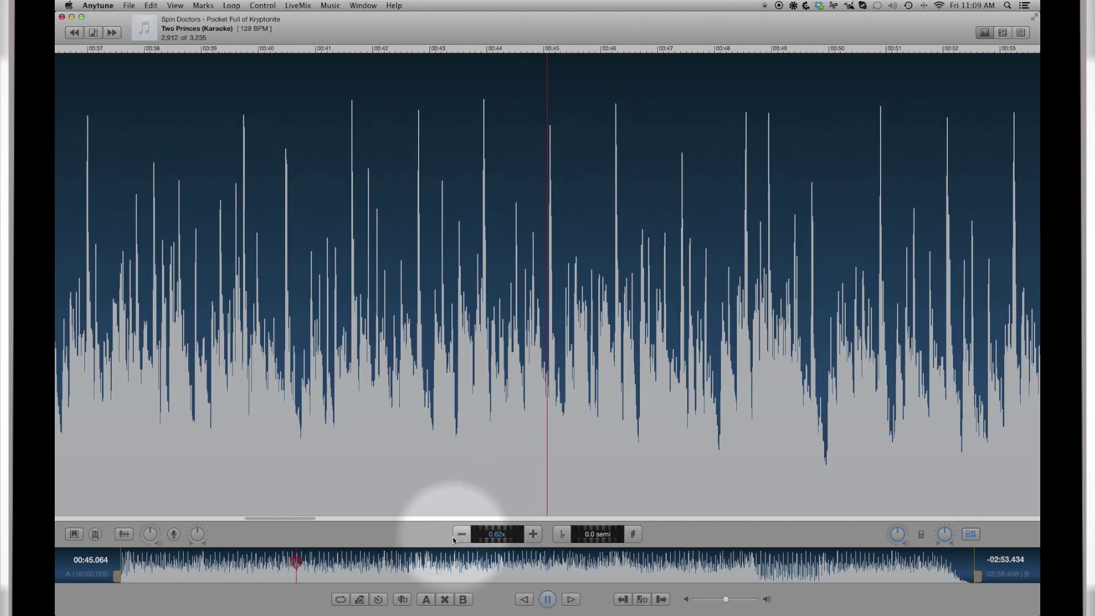
{"action": "double_click", "coordinate": [489, 538]}
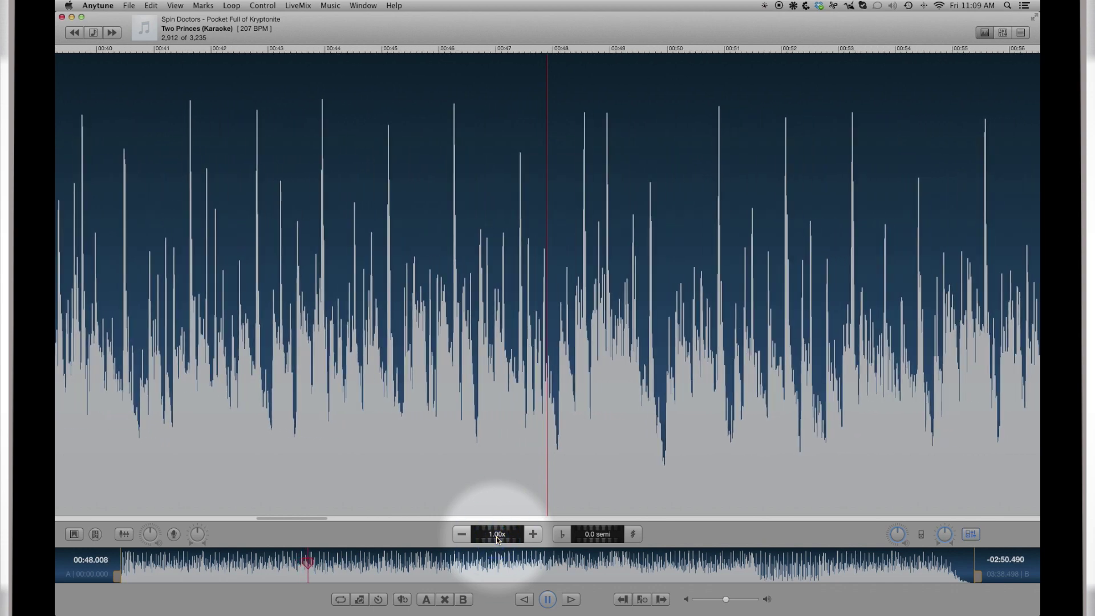
- Choose the 0.50x tempo preset and confirm 0.50 as the tempo in the Set Tempo dialog
{"action": "left_click", "coordinate": [496, 539]}
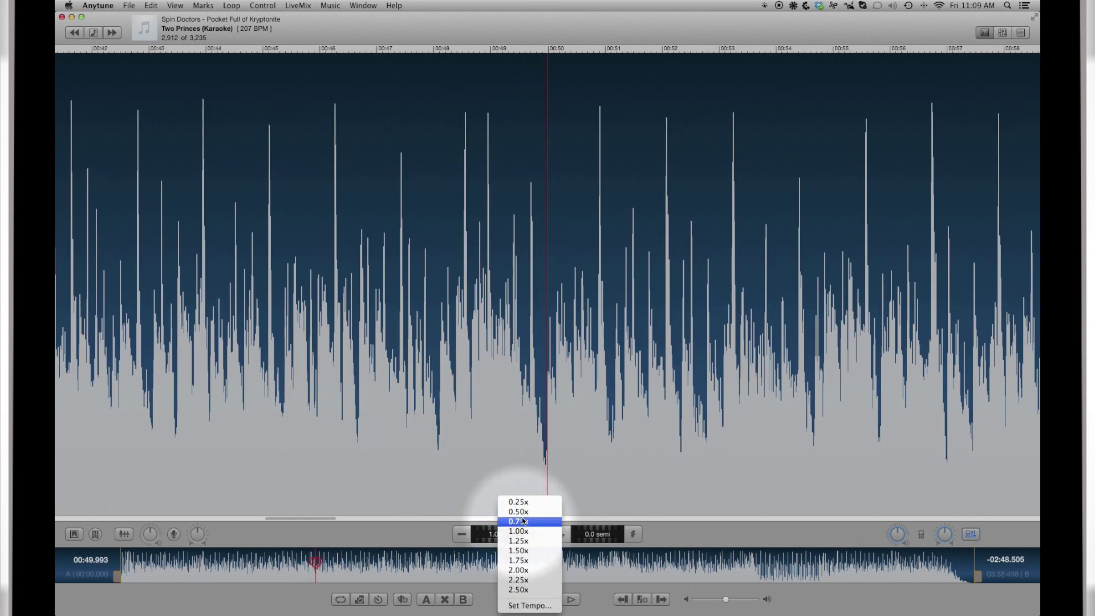
{"action": "left_click", "coordinate": [515, 511]}
{"action": "left_click", "coordinate": [514, 530]}
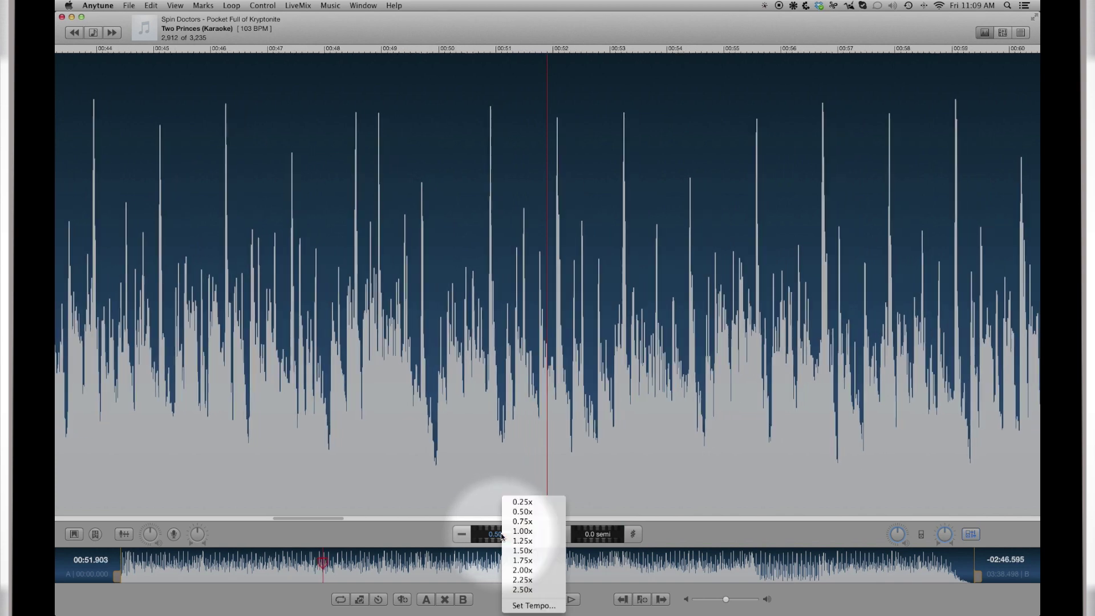
{"action": "left_click", "coordinate": [524, 605]}
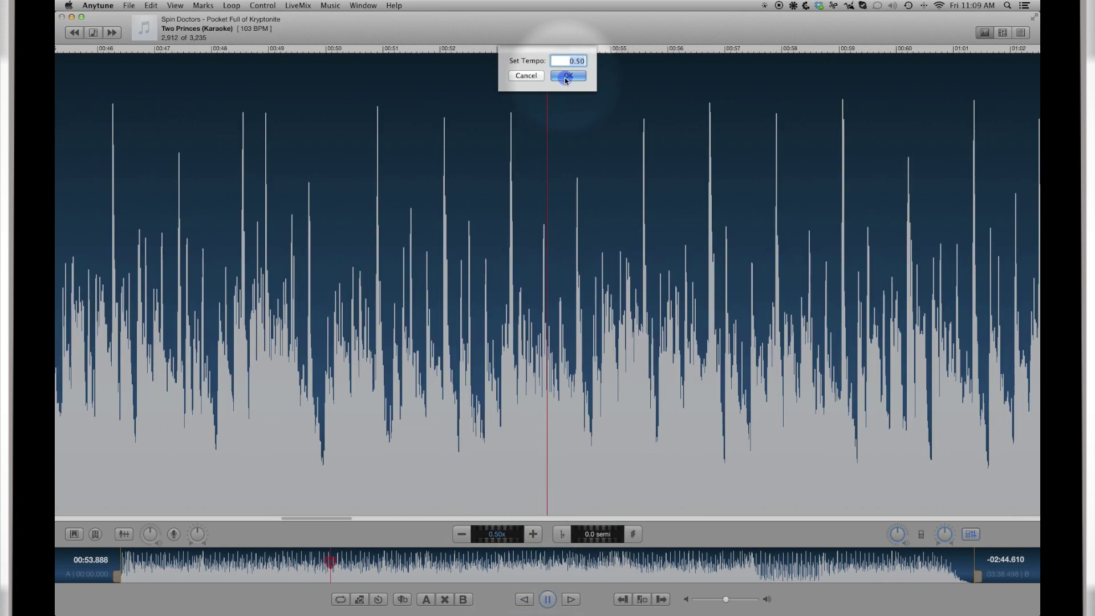
{"action": "left_click", "coordinate": [565, 77]}
- Adjust the pitch up and down, ending at -1.0 semitone, and pause playback
{"action": "left_click", "coordinate": [637, 534]}
{"action": "left_click", "coordinate": [636, 535]}
{"action": "left_click", "coordinate": [565, 536]}
{"action": "left_click", "coordinate": [565, 536]}
{"action": "left_click", "coordinate": [565, 536]}
{"action": "mouse_move", "coordinate": [585, 539]}
{"action": "left_mouse_down"}
{"action": "mouse_move", "coordinate": [565, 539]}
{"action": "mouse_move", "coordinate": [601, 539]}
{"action": "left_mouse_up"}
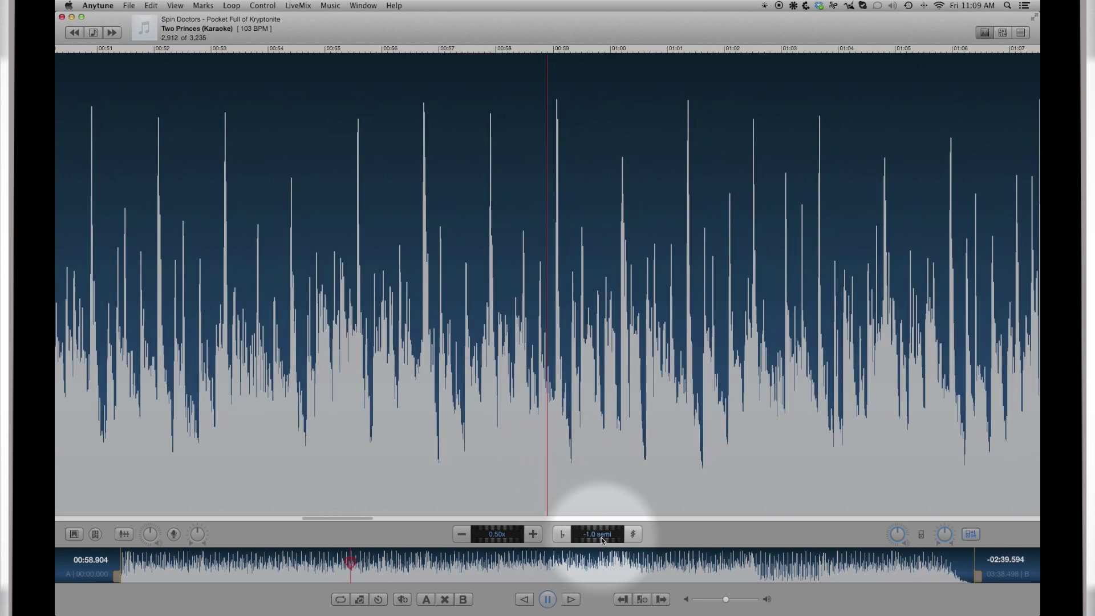
{"action": "left_click", "coordinate": [547, 599]}
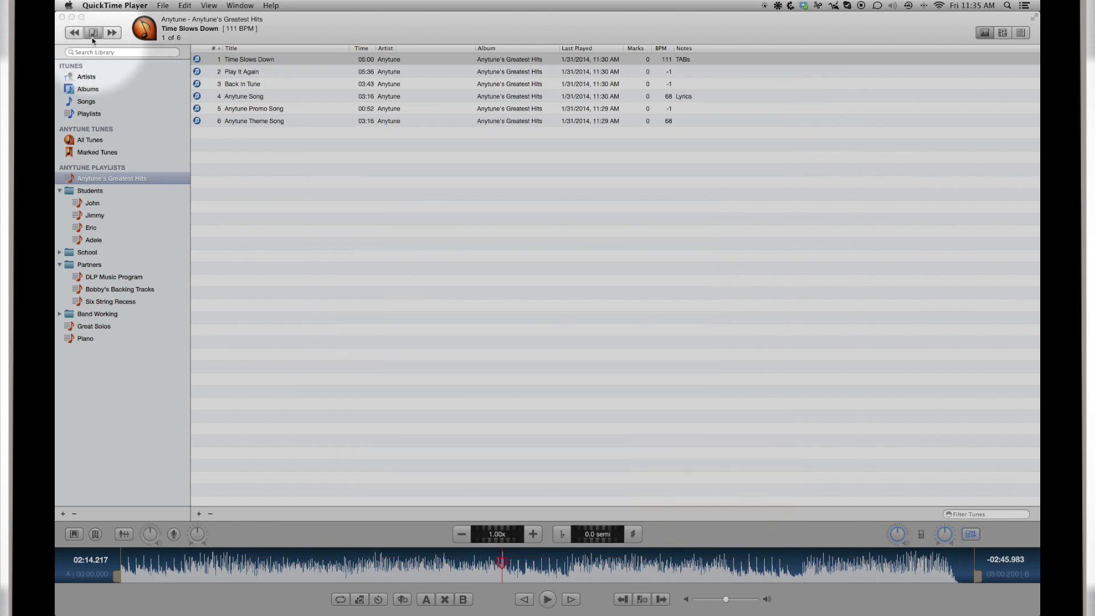
- Hide and reshow the tunes list, and skip ahead three tracks to Anytune Song
{"action": "left_click", "coordinate": [92, 37]}
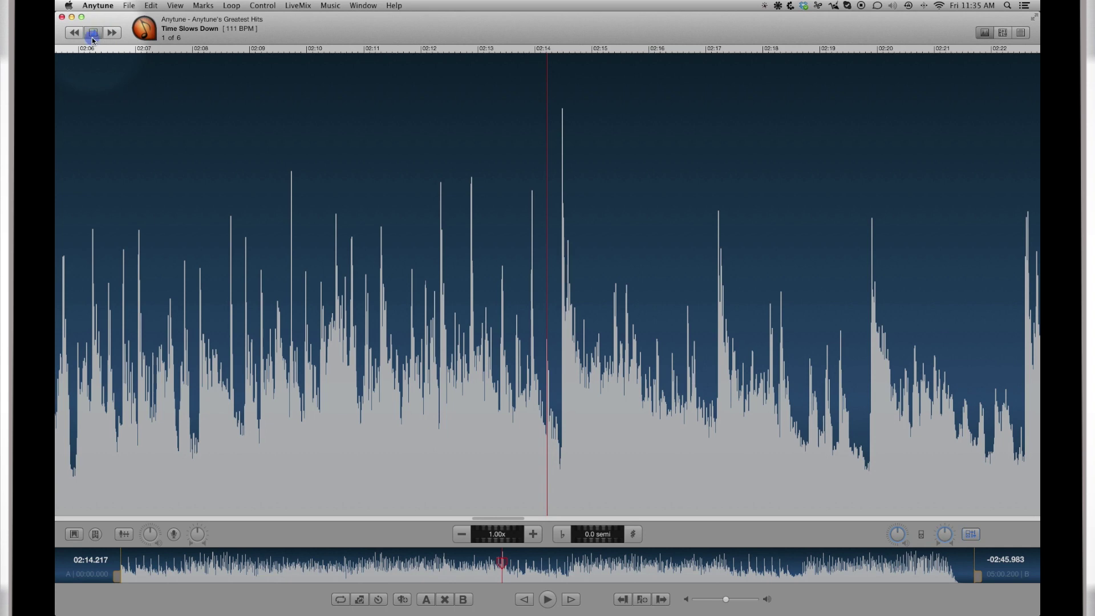
{"action": "left_click", "coordinate": [92, 37]}
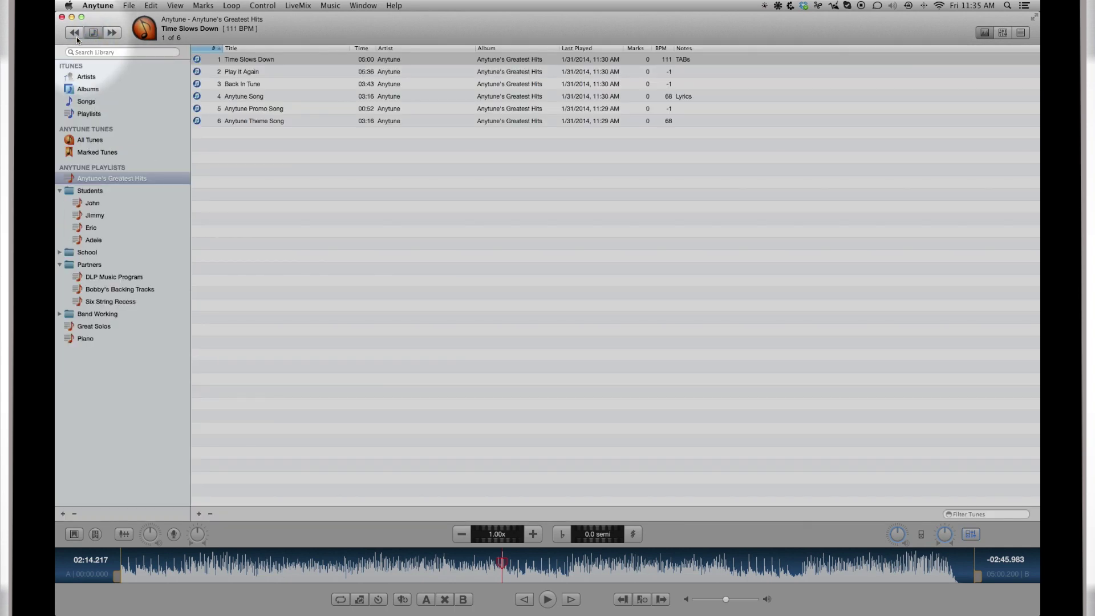
{"action": "left_click", "coordinate": [112, 33]}
{"action": "left_click", "coordinate": [111, 33]}
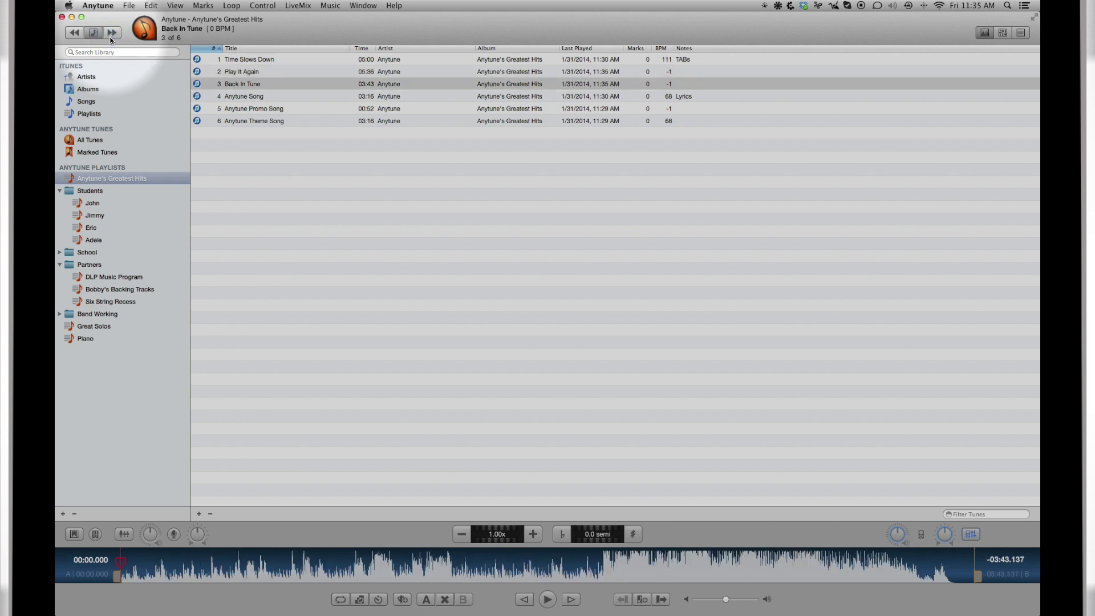
{"action": "left_click", "coordinate": [111, 33]}
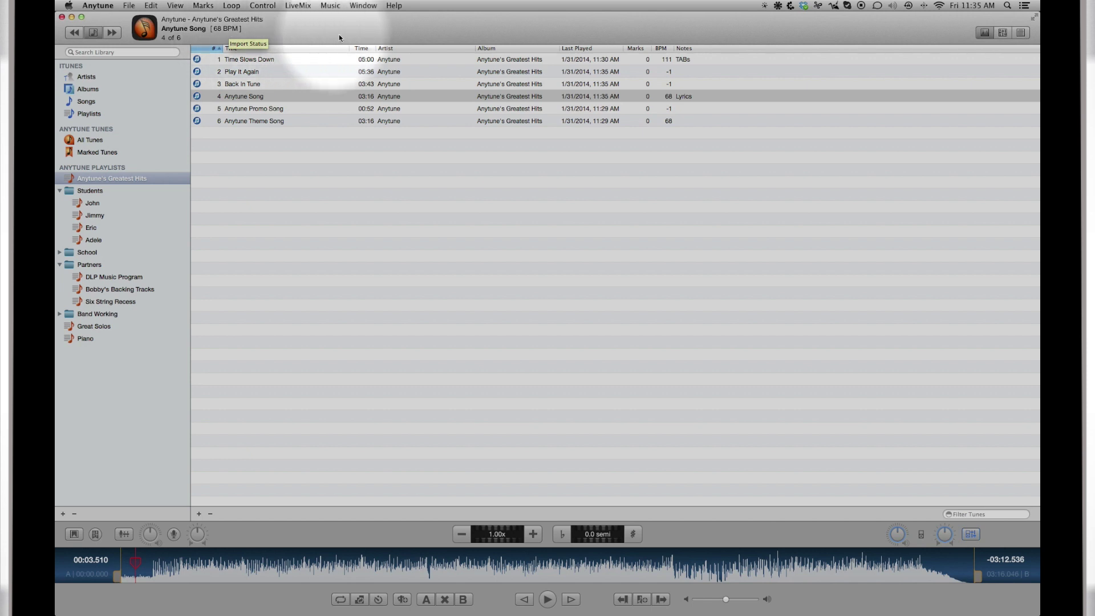
- Load Time Slows Down from Anytune's Greatest Hits and set its BPM value to 99
{"action": "double_click", "coordinate": [668, 60]}
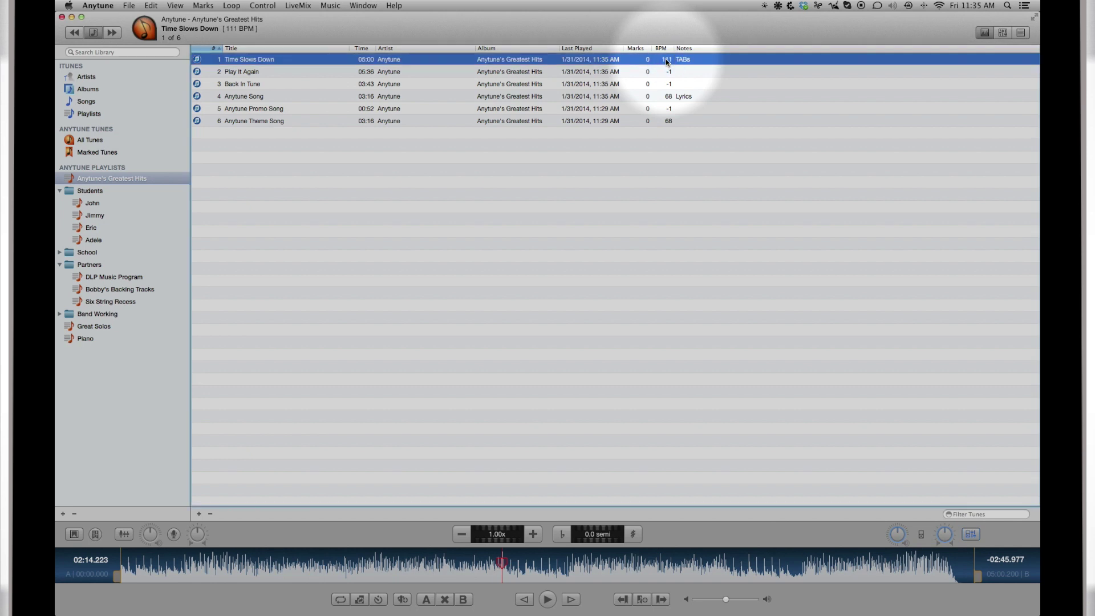
{"action": "left_click", "coordinate": [667, 60]}
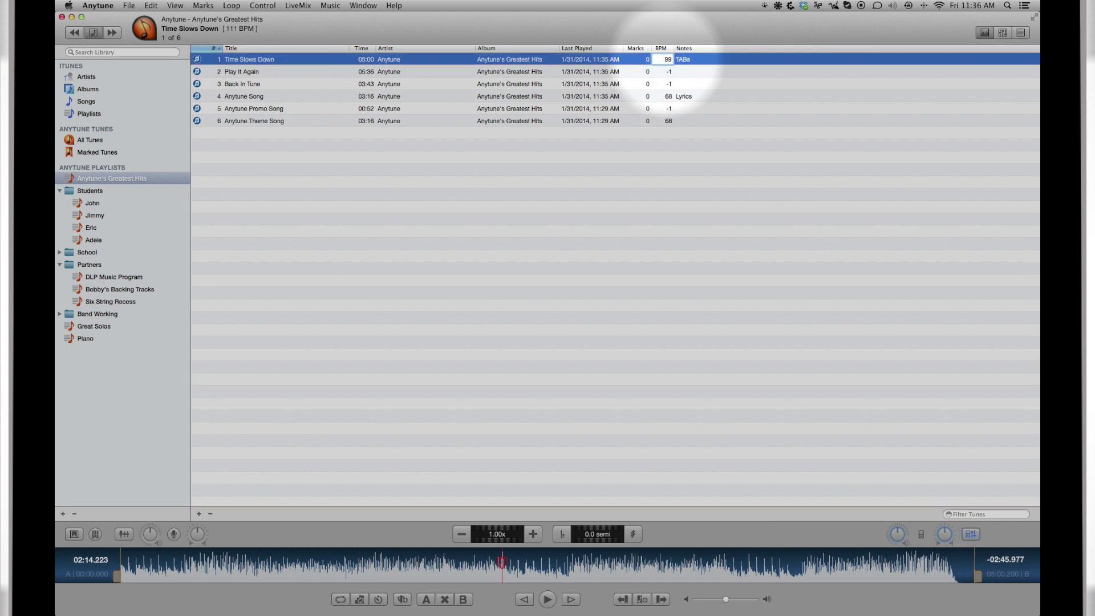
{"action": "key", "text": "Return"}
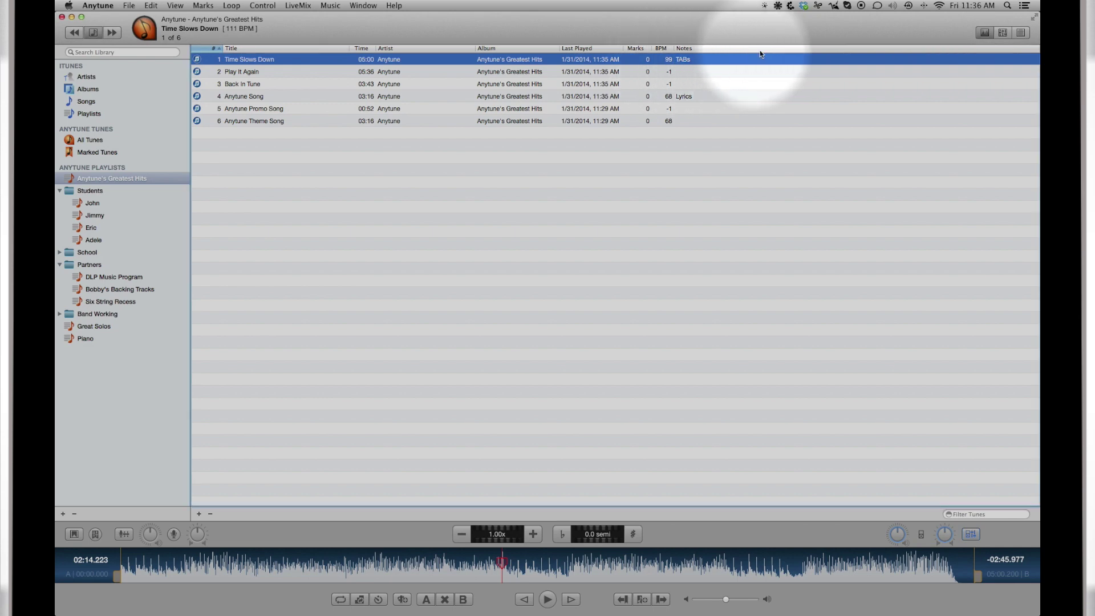
- View the waveform, equalizer and lyrics/tabs of Time Slows Down in turn, and return to the waveform
{"action": "left_click", "coordinate": [985, 32]}
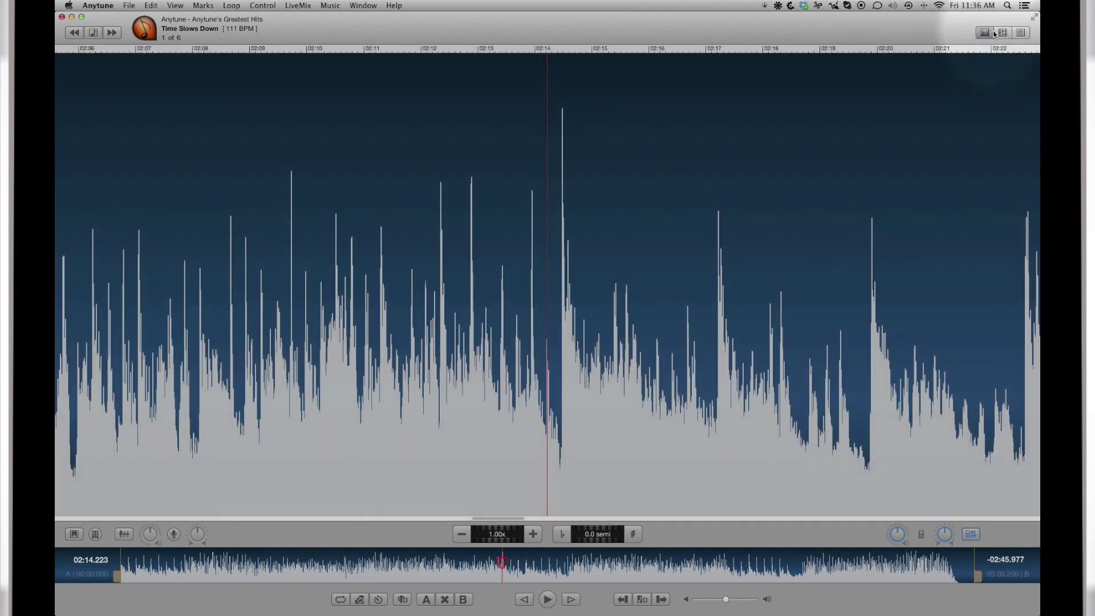
{"action": "left_click", "coordinate": [1003, 32]}
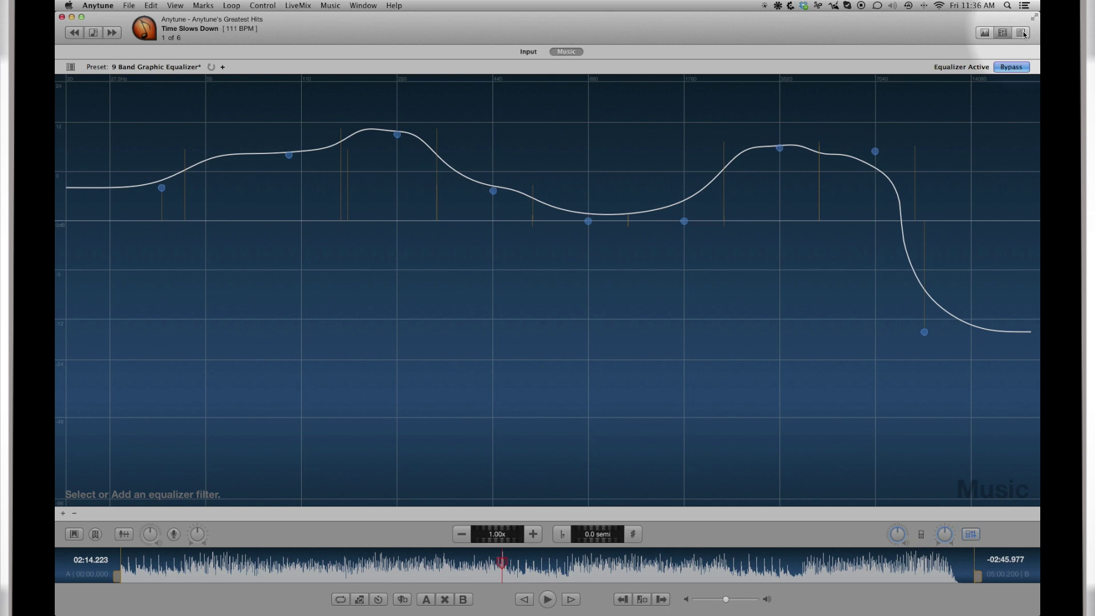
{"action": "left_click", "coordinate": [1022, 33]}
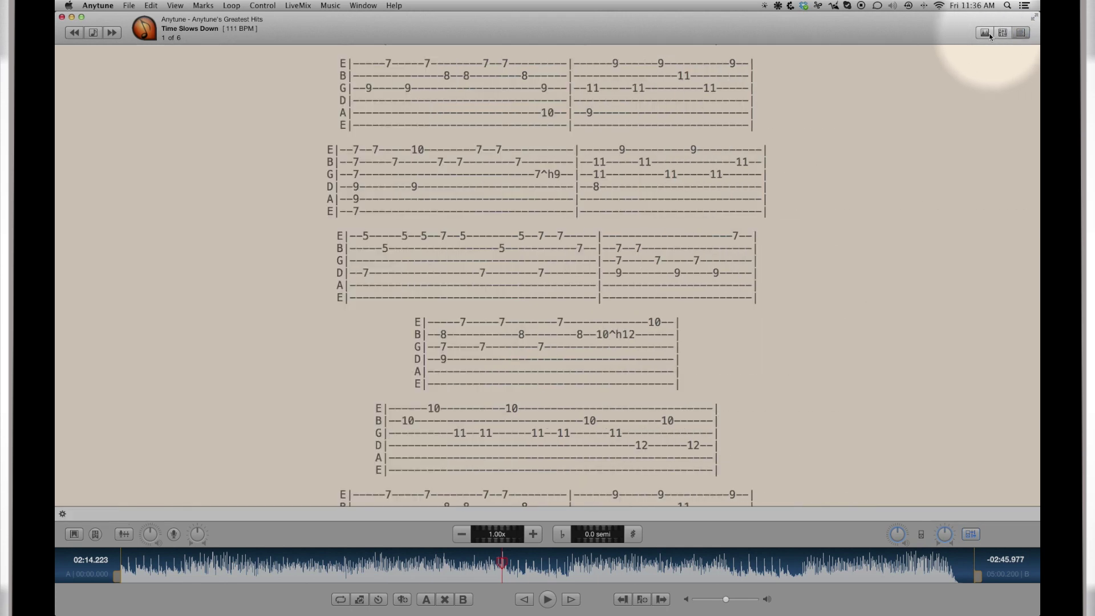
{"action": "left_click", "coordinate": [990, 34]}
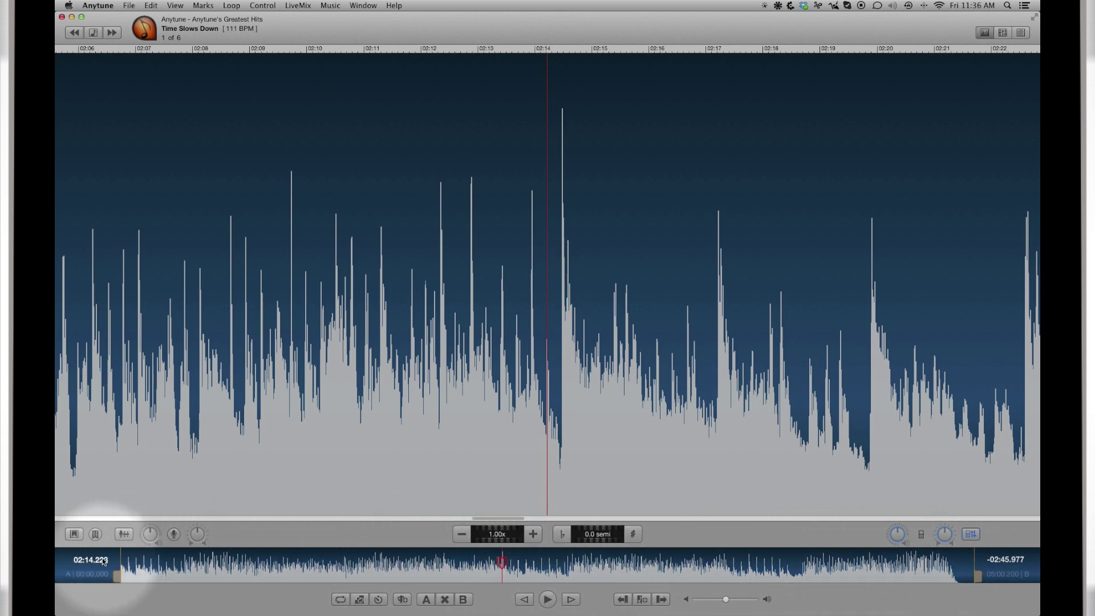
- Set loop point A to about 00:20.6 and loop point B to about 00:33.5 on the song overview
{"action": "left_click_drag", "start_coordinate": [116, 575], "coordinate": [176, 576]}
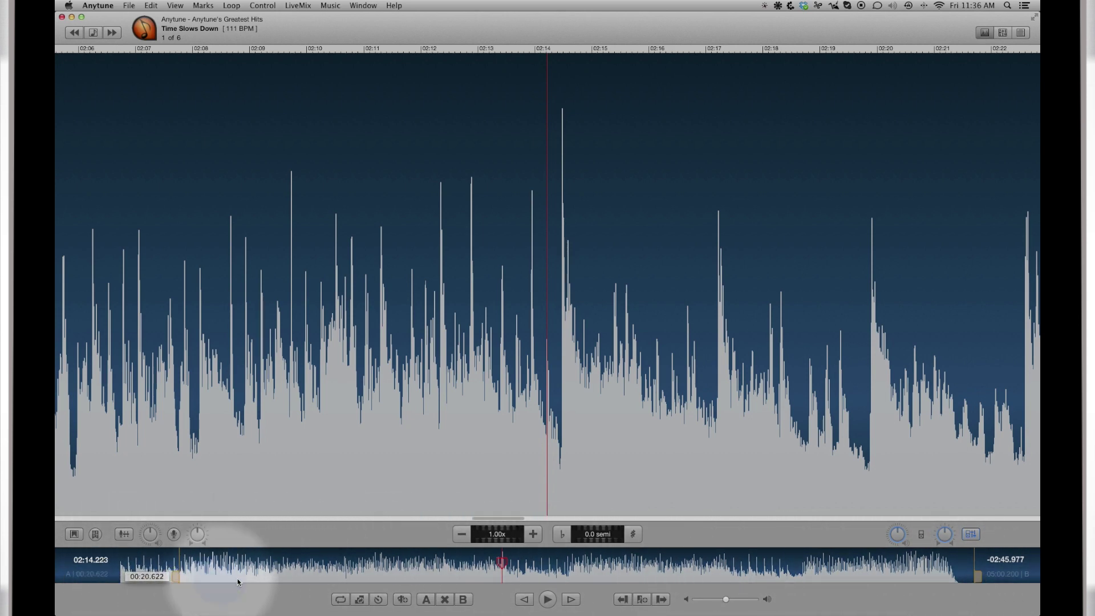
{"action": "left_click_drag", "start_coordinate": [974, 578], "coordinate": [221, 555]}
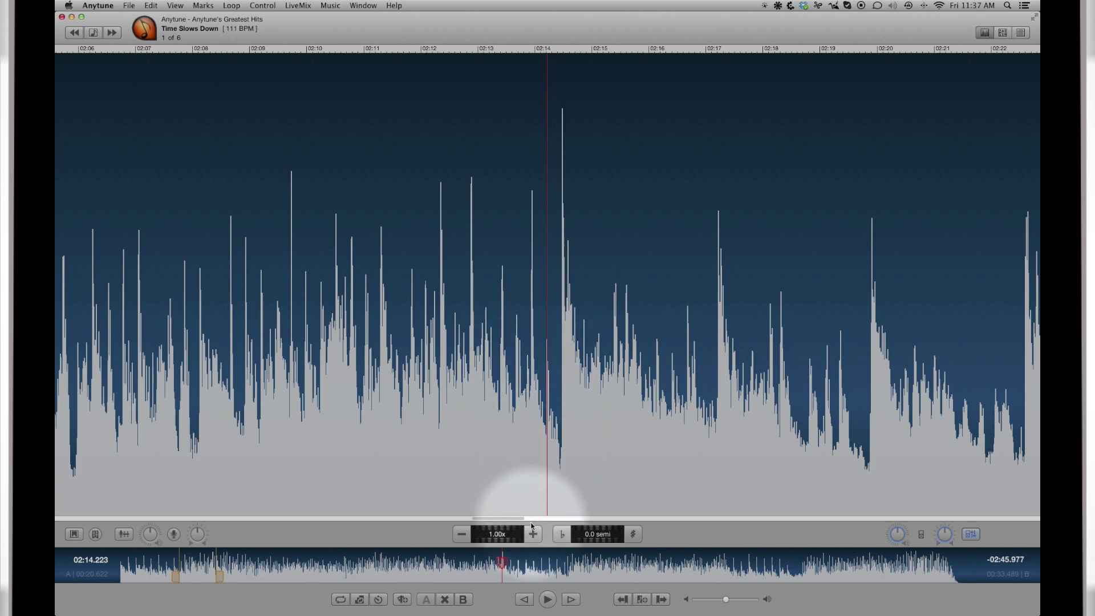
- Scrub the playhead back to about 01:54, and jump it to about 02:37 and about 01:16
{"action": "mouse_move", "coordinate": [500, 565]}
{"action": "left_mouse_down"}
{"action": "mouse_move", "coordinate": [350, 567]}
{"action": "mouse_move", "coordinate": [462, 567]}
{"action": "left_mouse_up"}
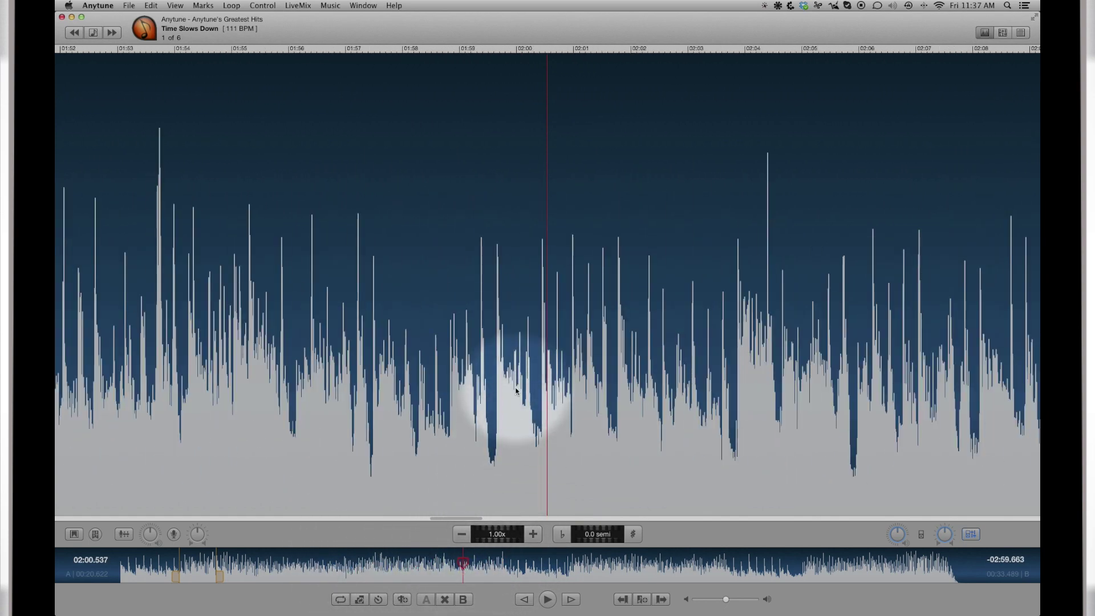
{"action": "mouse_move", "coordinate": [513, 388]}
{"action": "left_mouse_down"}
{"action": "mouse_move", "coordinate": [399, 393]}
{"action": "mouse_move", "coordinate": [474, 394]}
{"action": "left_mouse_up"}
{"action": "scroll", "coordinate": [473, 397], "scroll_direction": "right", "scroll_amount": 5}
{"action": "scroll", "coordinate": [473, 397], "scroll_direction": "left", "scroll_amount": 10}
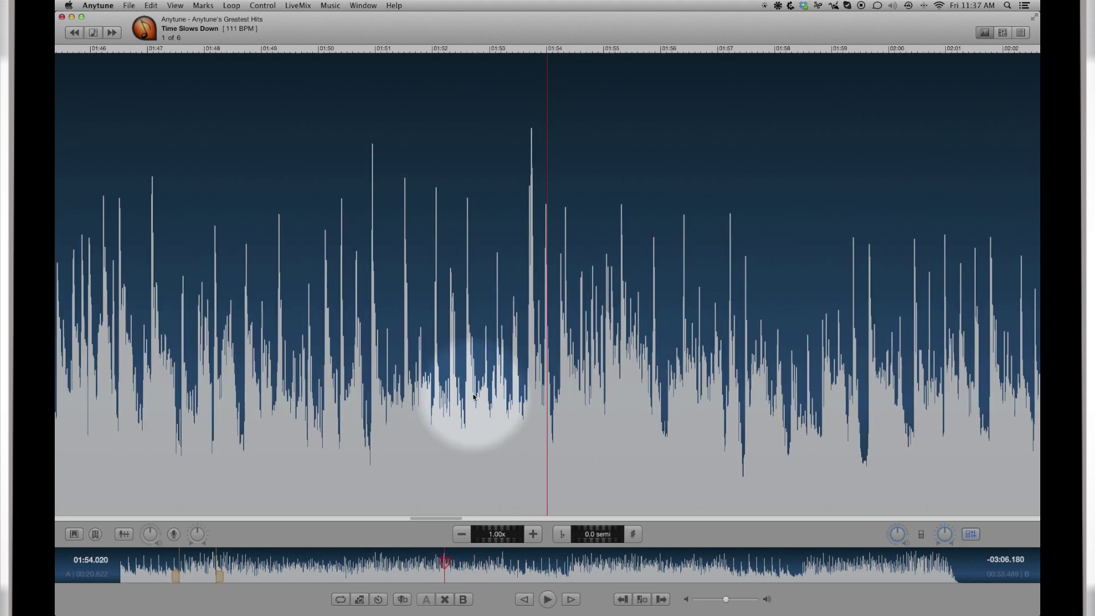
{"action": "left_click", "coordinate": [565, 561]}
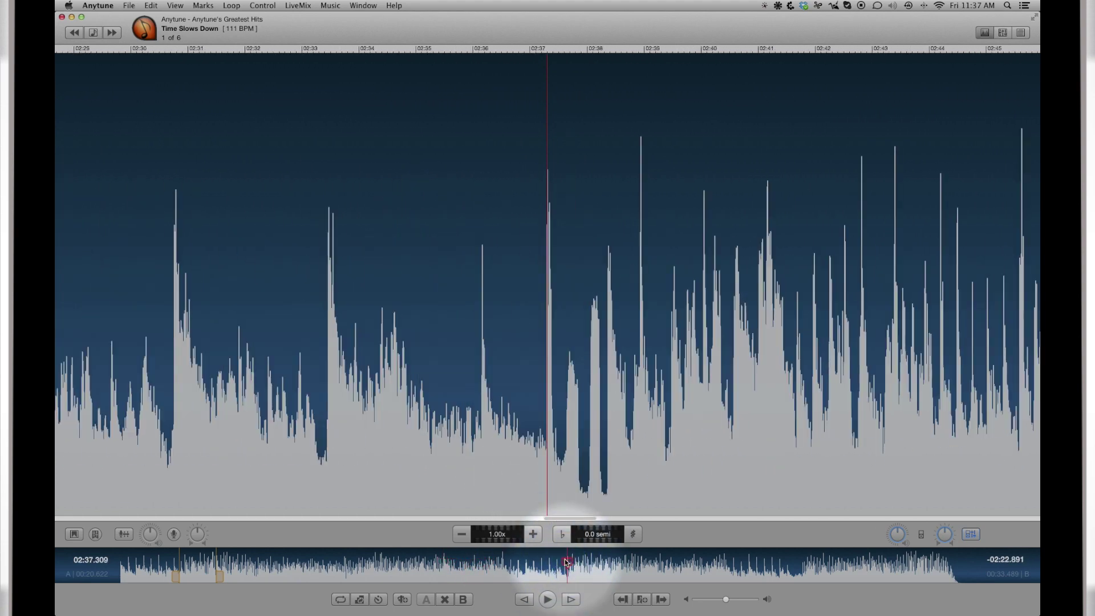
{"action": "left_click", "coordinate": [334, 565]}
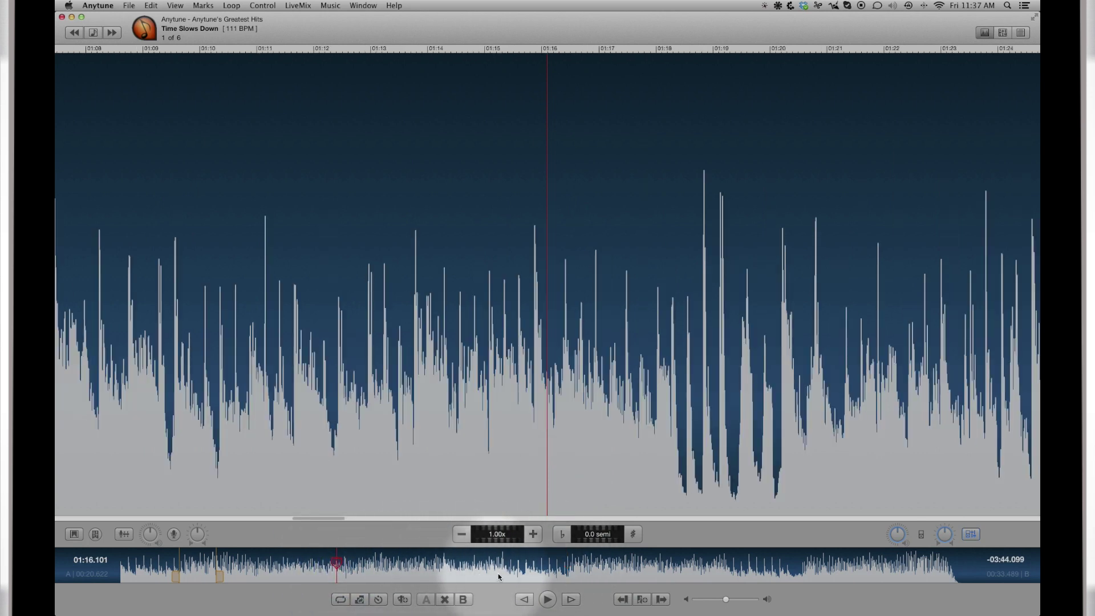
- Move the playhead forward four increments to about 01:56
{"action": "left_click", "coordinate": [567, 599]}
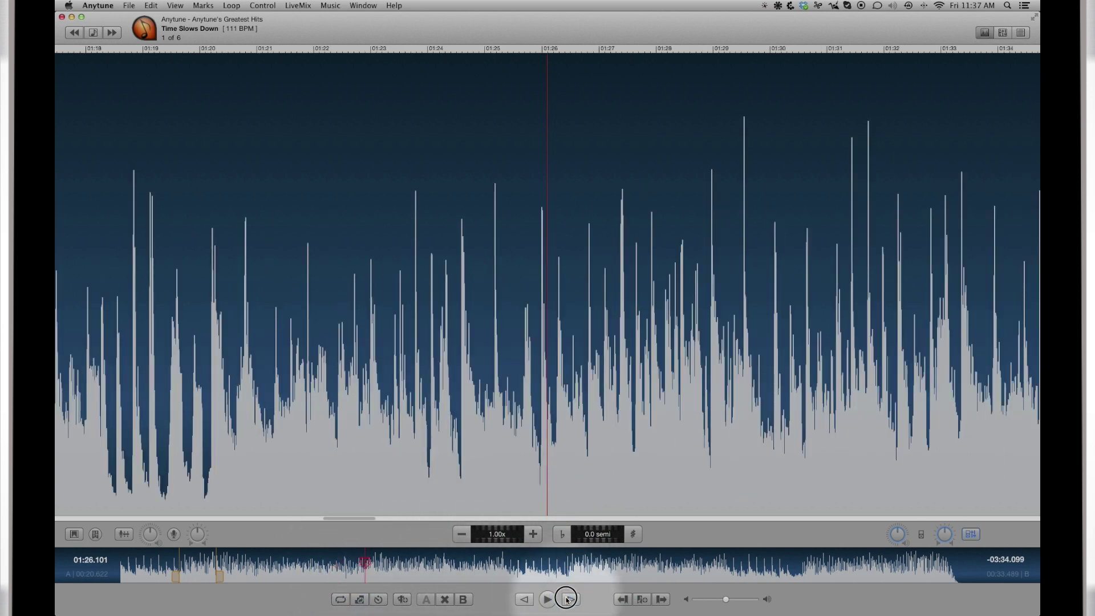
{"action": "left_click", "coordinate": [568, 598]}
{"action": "left_click", "coordinate": [567, 598]}
{"action": "left_click", "coordinate": [567, 598]}
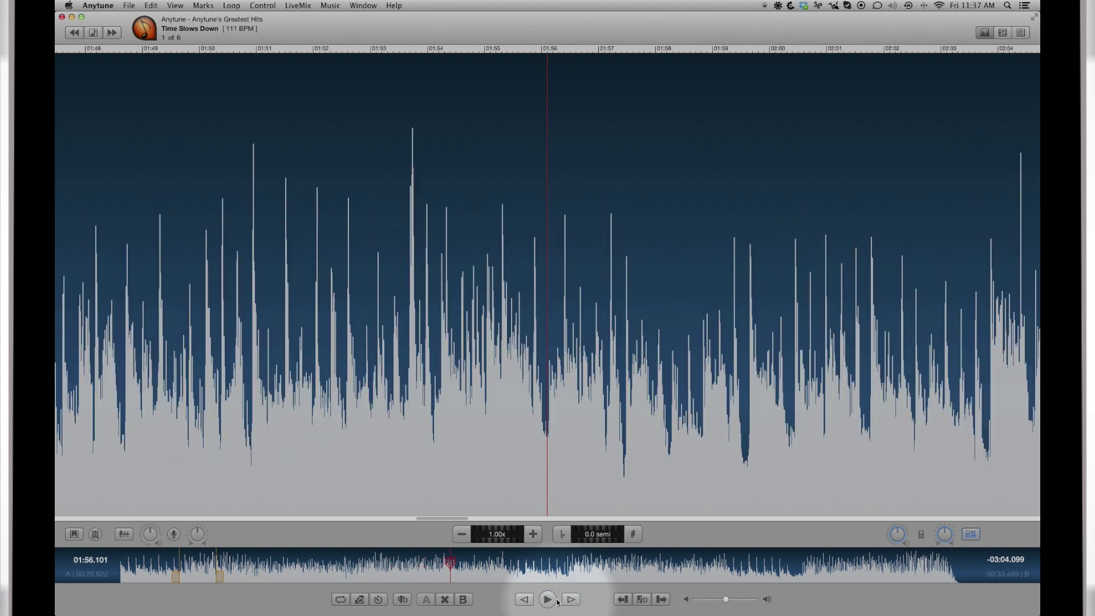
- Move the playhead back three increments to about 01:41
{"action": "left_click", "coordinate": [523, 599]}
{"action": "left_click", "coordinate": [524, 599]}
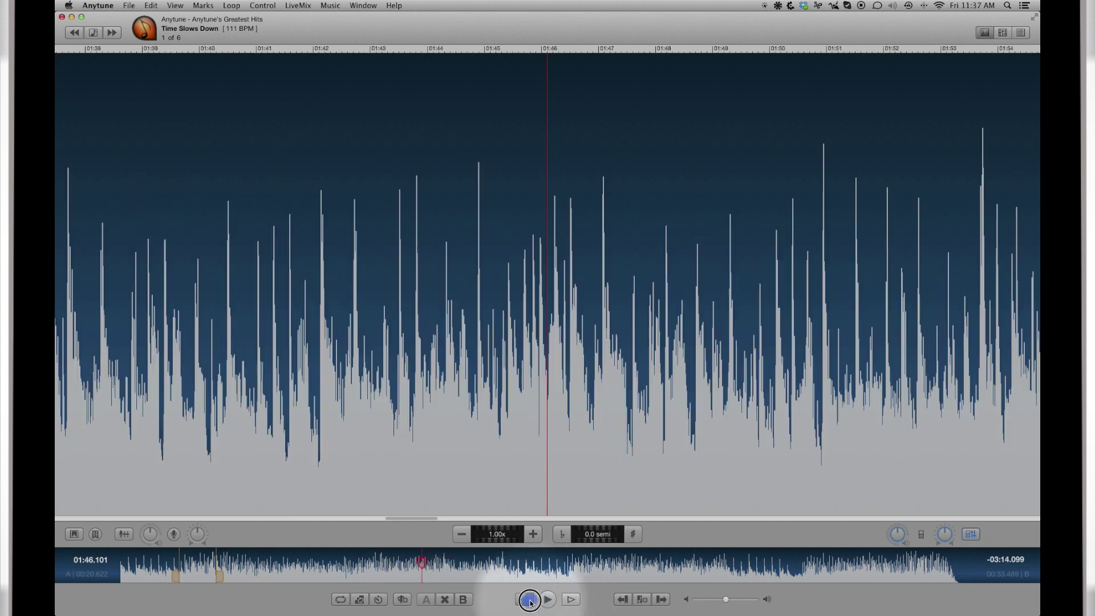
{"action": "left_click", "coordinate": [529, 600]}
- Review the replay, skip and loop delay durations in the preferences, and close them
{"action": "left_click", "coordinate": [97, 5]}
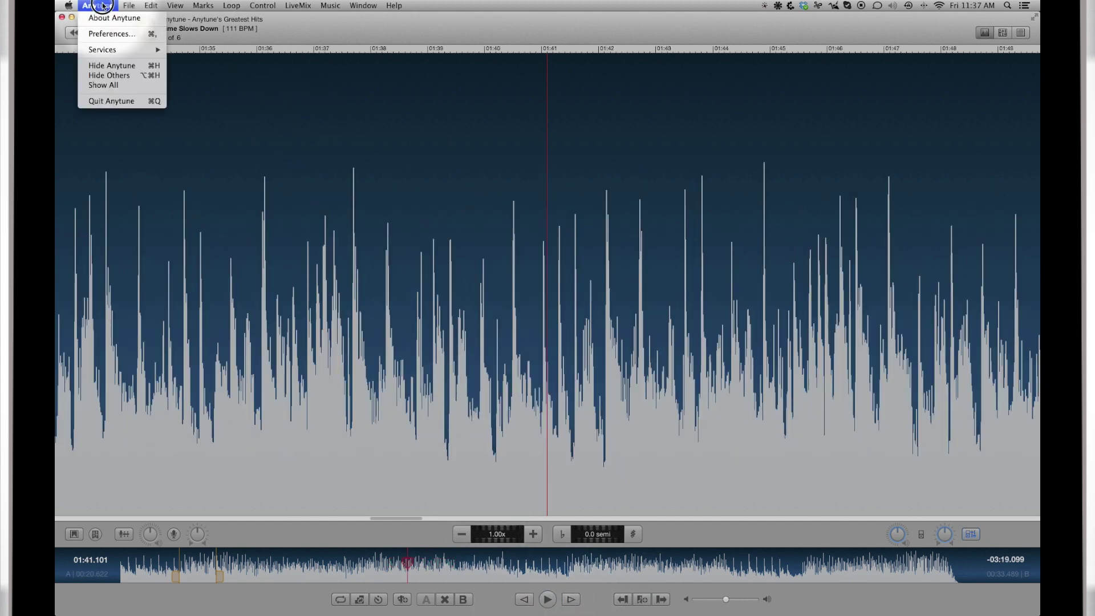
{"action": "left_click", "coordinate": [111, 33]}
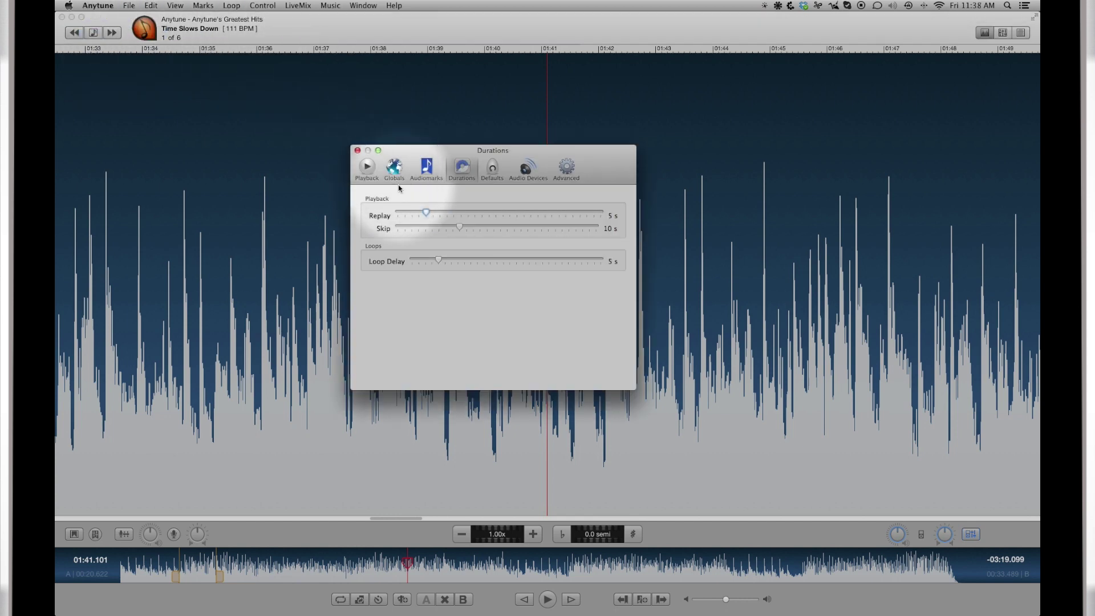
{"action": "left_click", "coordinate": [358, 151]}
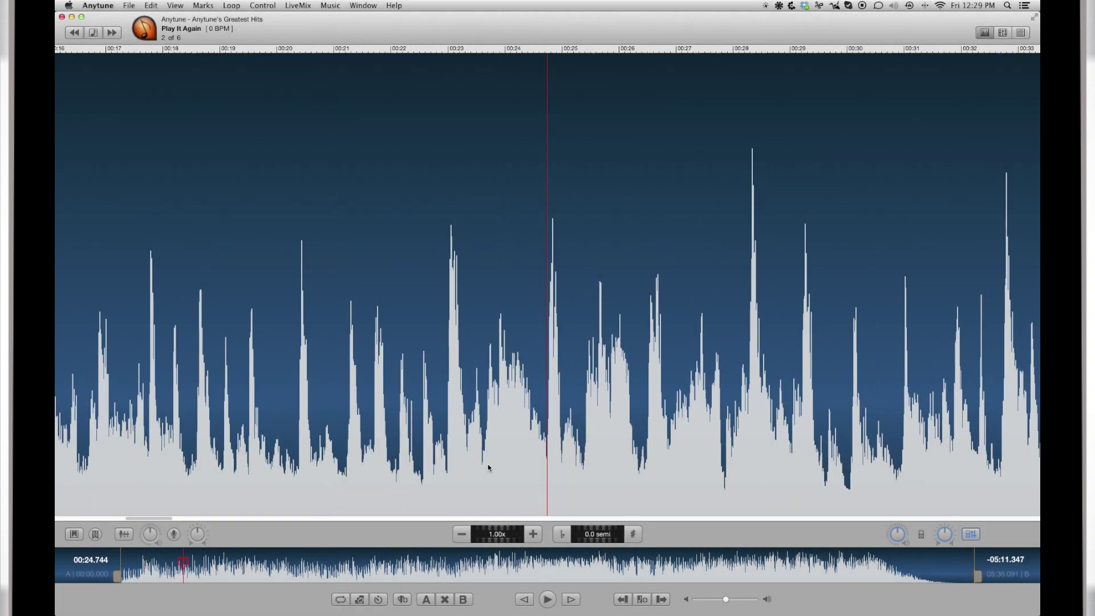
- Add two position marks to Play It Again during playback, the first at about 00:24.7
{"action": "key", "text": "m"}
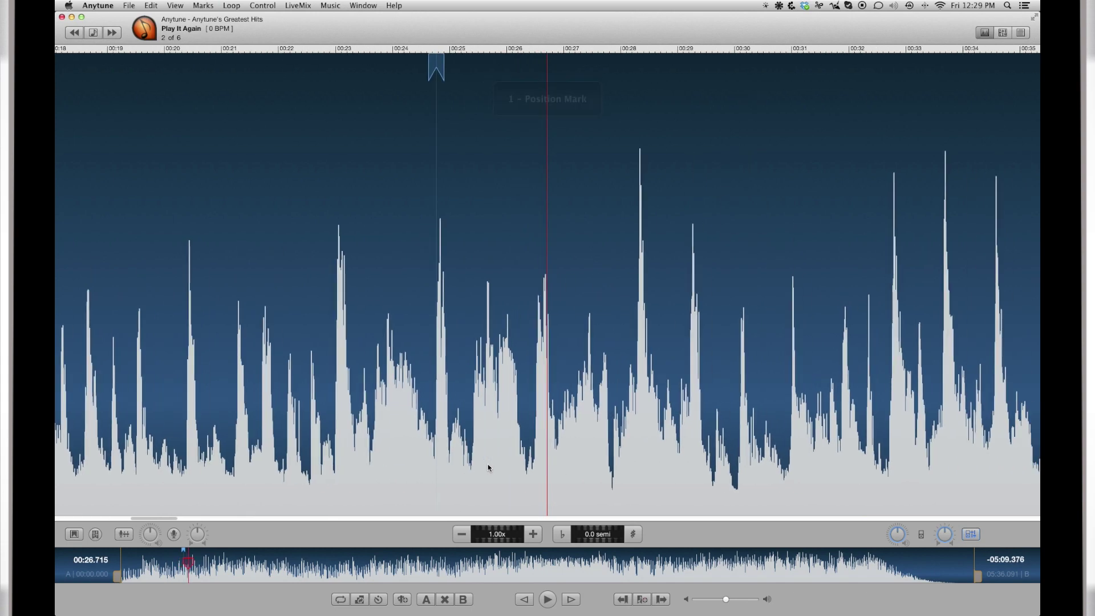
{"action": "key", "text": "m"}
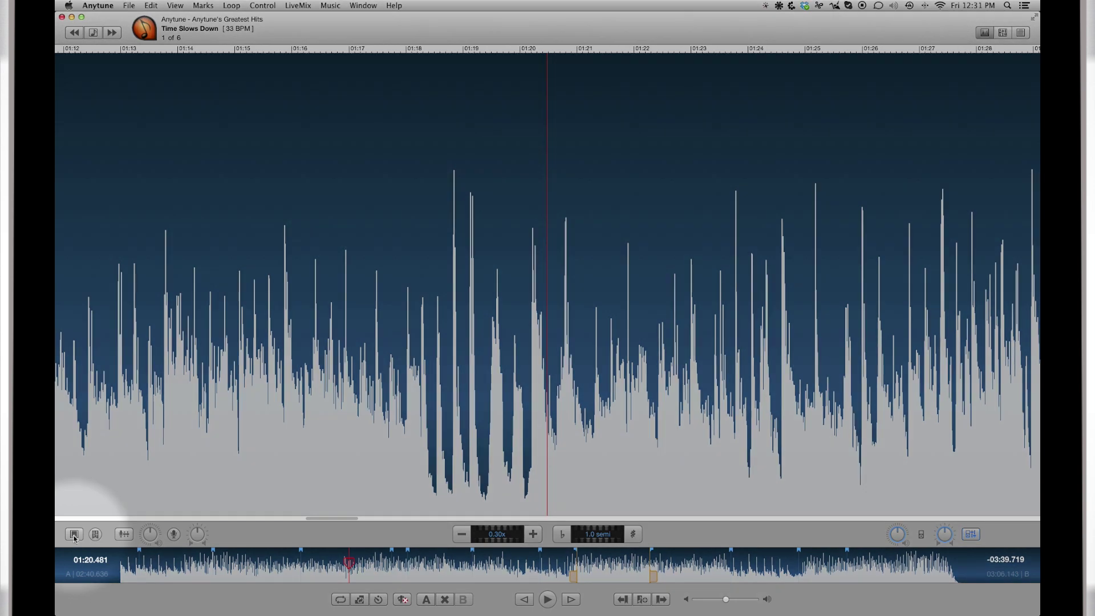
- Show the audiomarks list of Time Slows Down and step the playhead forward mark by mark to the end of the Solo loop
{"action": "left_click", "coordinate": [73, 534]}
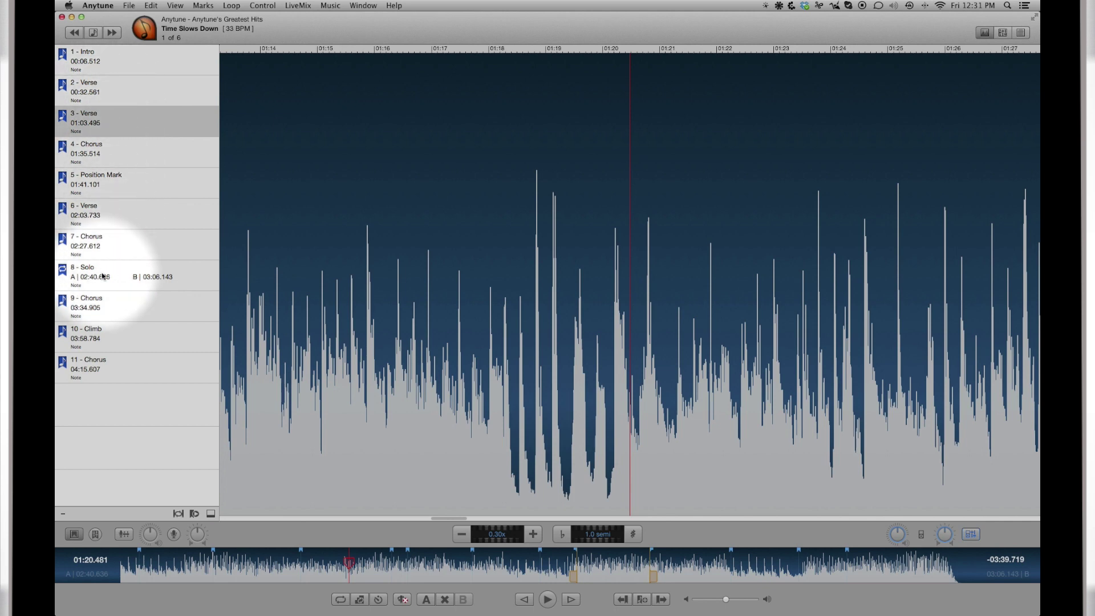
{"action": "left_click", "coordinate": [661, 598]}
{"action": "left_click", "coordinate": [662, 598]}
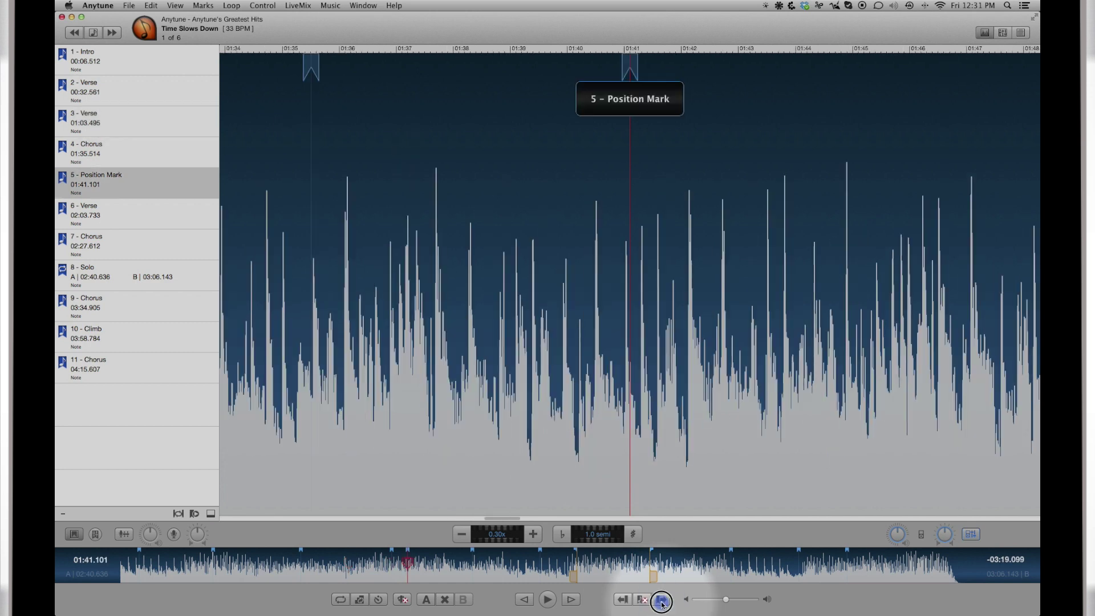
{"action": "left_click", "coordinate": [662, 599]}
{"action": "left_click", "coordinate": [661, 599]}
{"action": "left_click", "coordinate": [661, 599]}
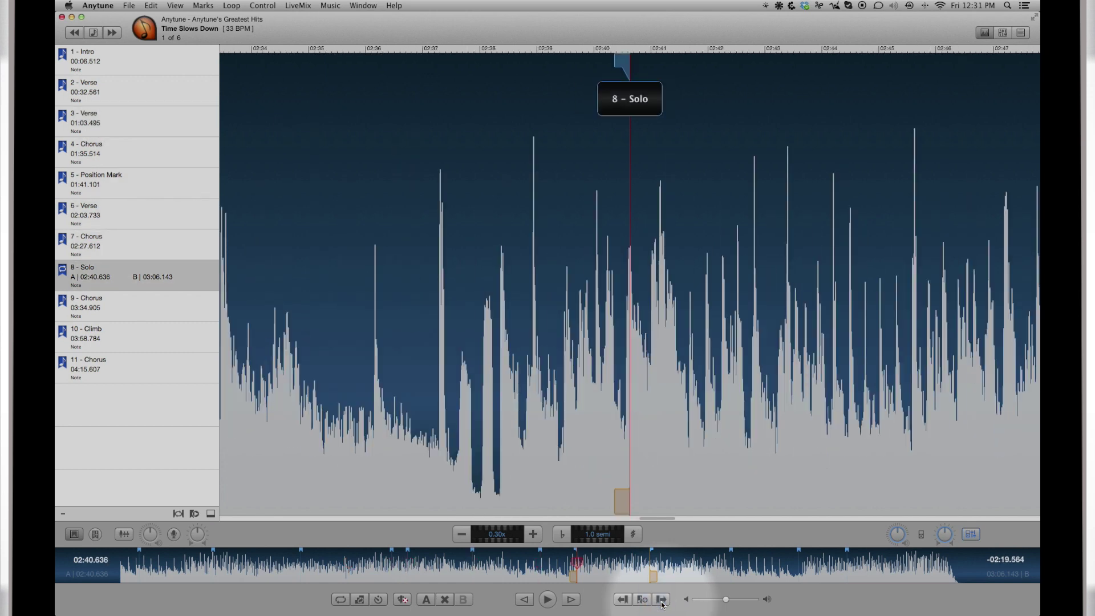
{"action": "left_click", "coordinate": [661, 599]}
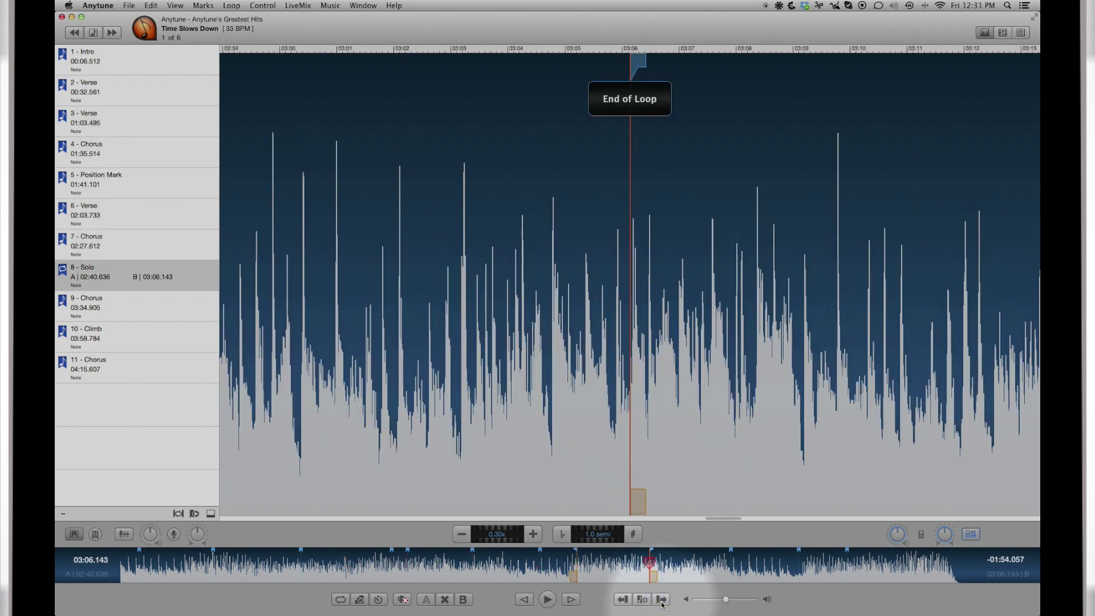
- Jump the playhead to marks 2 through 7 of Time Slows Down in turn from the audiomarks list
{"action": "left_click", "coordinate": [87, 92]}
{"action": "left_click", "coordinate": [86, 85]}
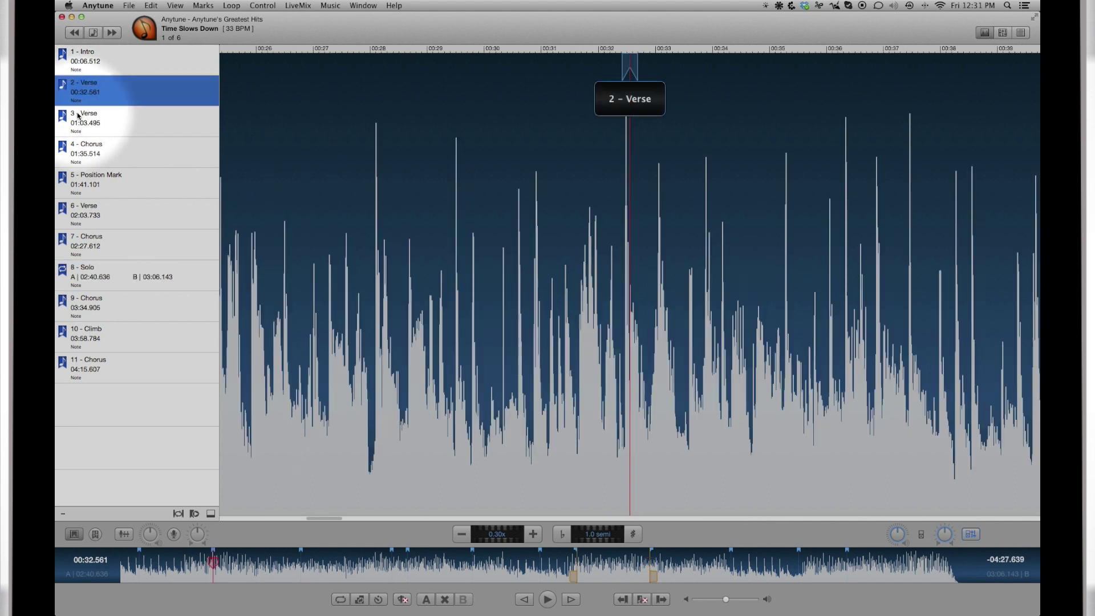
{"action": "left_click", "coordinate": [85, 129]}
{"action": "left_click", "coordinate": [86, 146]}
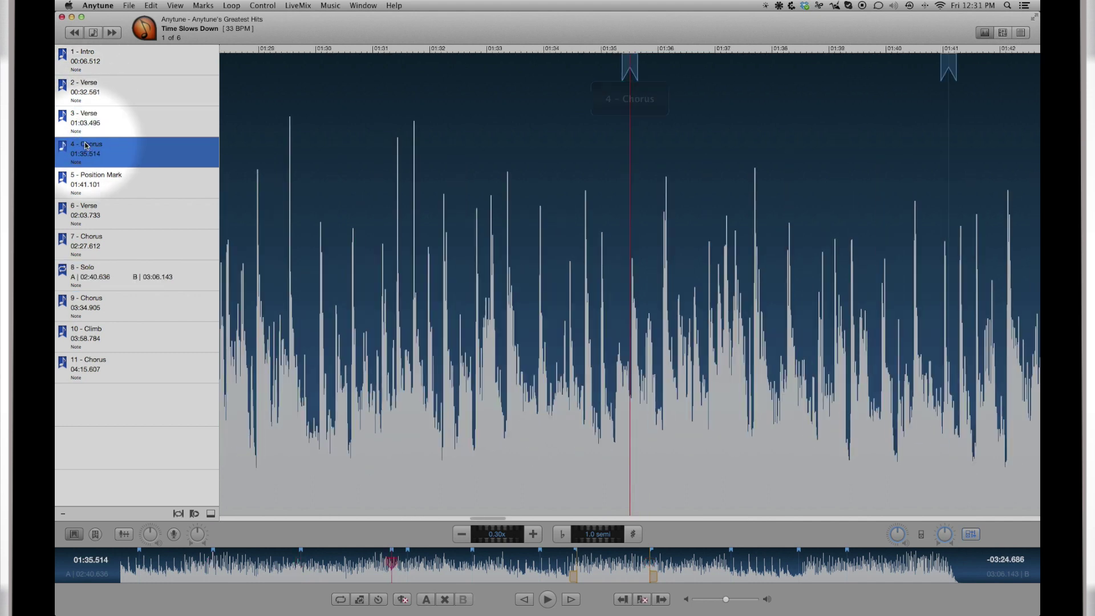
{"action": "left_click", "coordinate": [90, 182]}
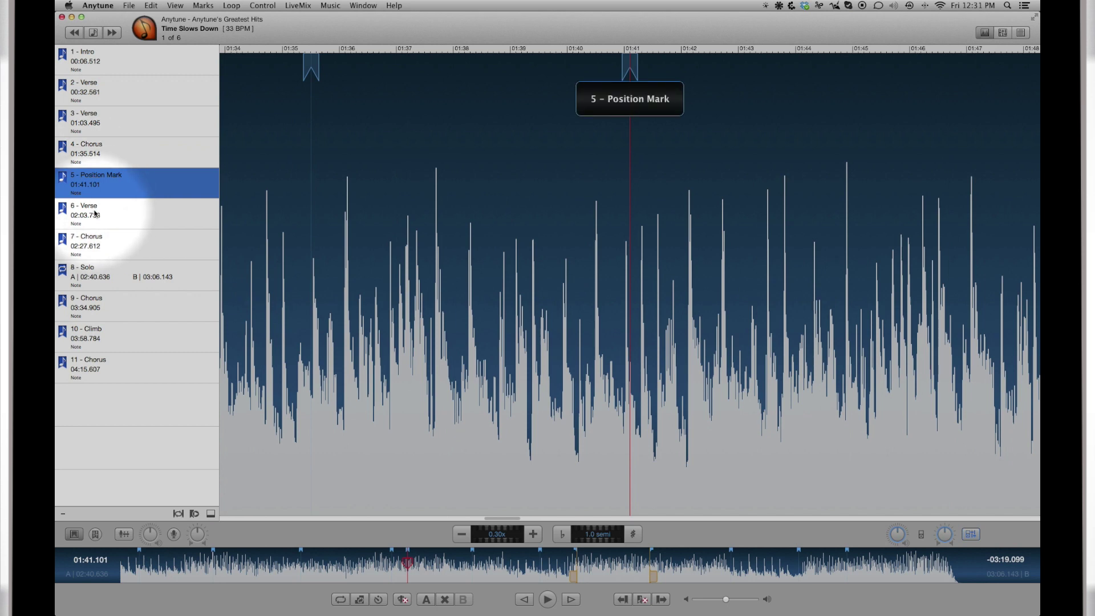
{"action": "left_click", "coordinate": [96, 213]}
{"action": "left_click", "coordinate": [90, 242]}
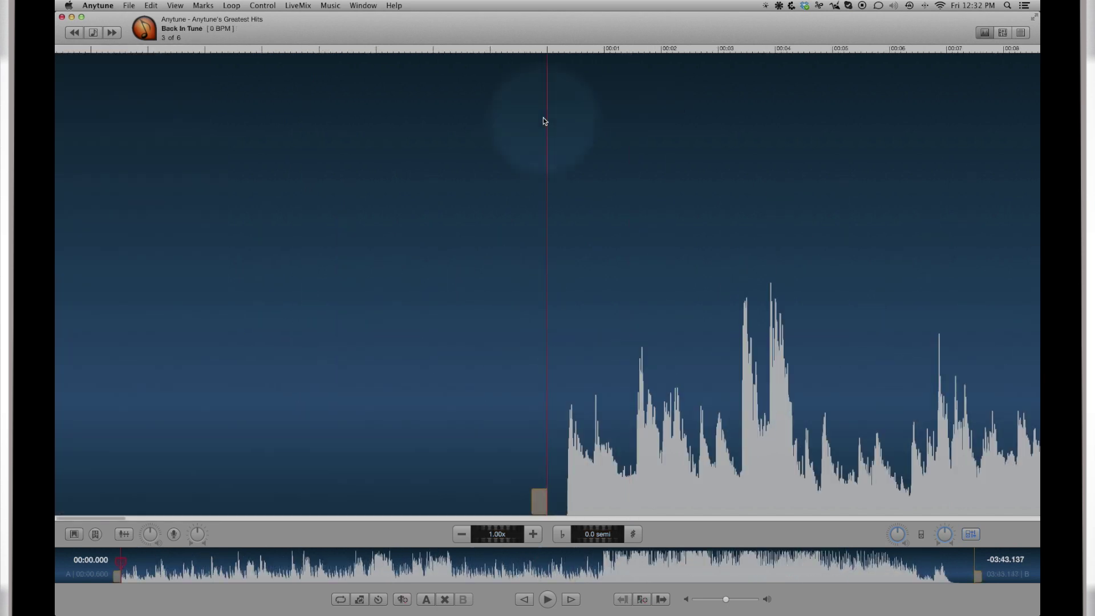
- Jump the playhead of Back In Tune to the end of the song and back to the start, twice
{"action": "key", "text": "End"}
{"action": "key", "text": "Home"}
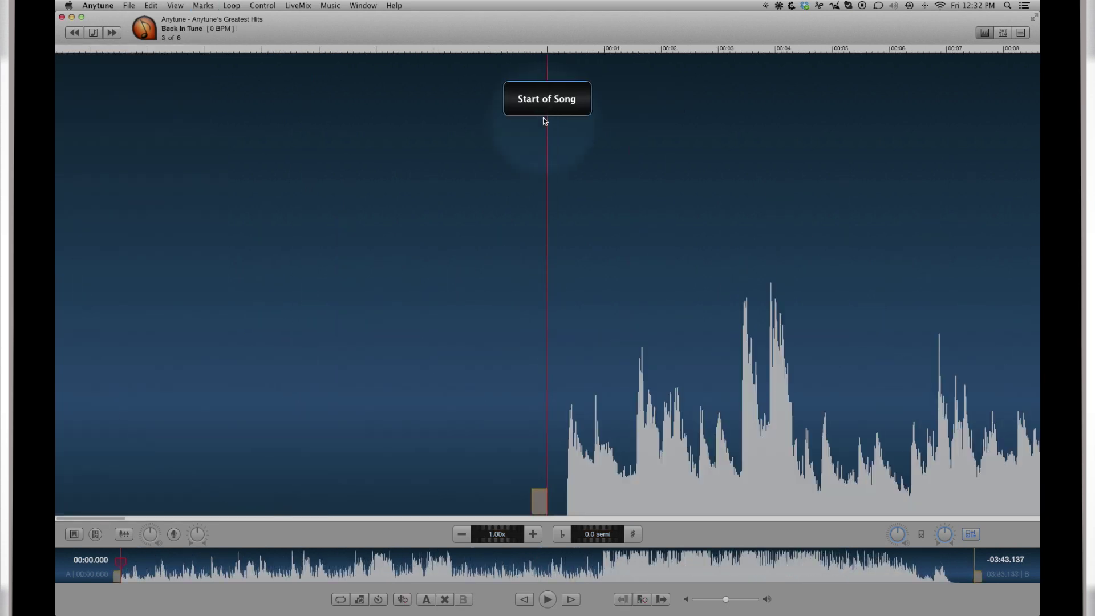
{"action": "key", "text": "End"}
{"action": "key", "text": "Home"}
- Show the audiomarks list, return to Time Slows Down, and rename its mark at 01:41.101 as Bridge
{"action": "left_click", "coordinate": [73, 534]}
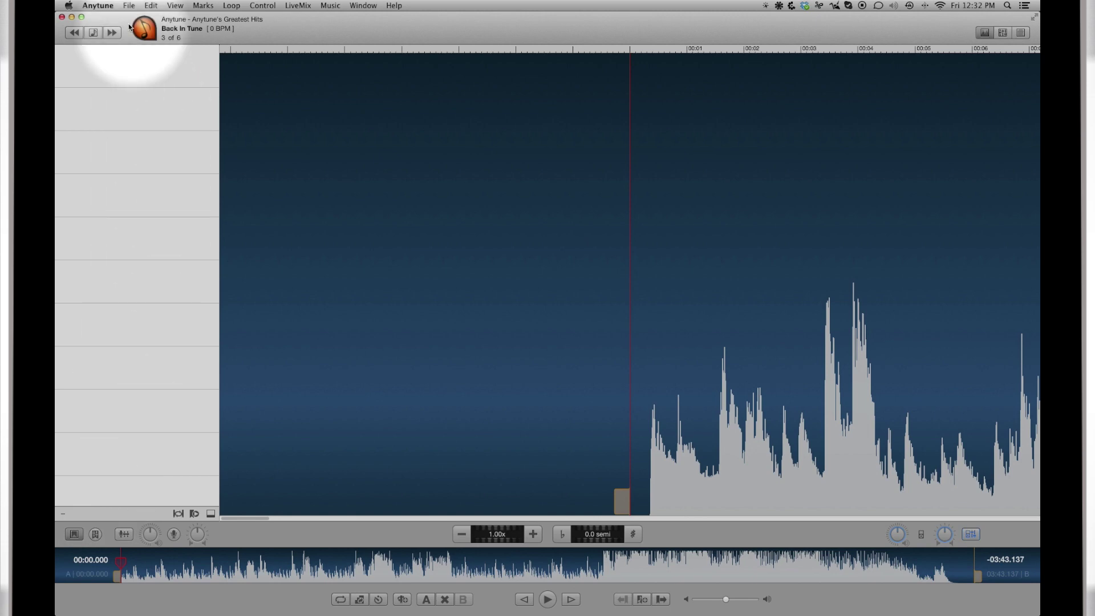
{"action": "left_click", "coordinate": [76, 34]}
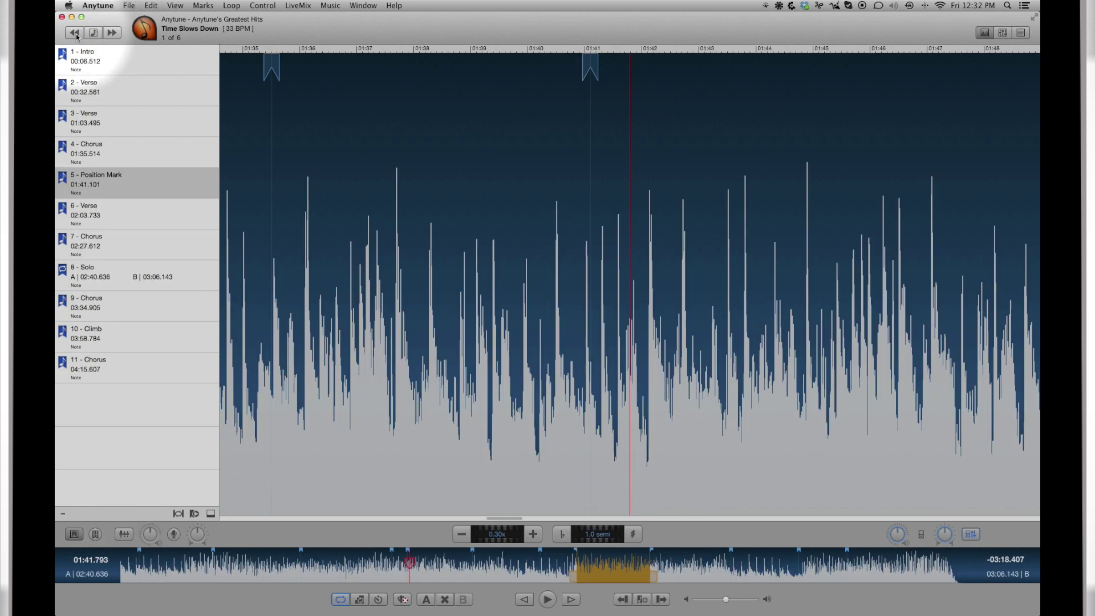
{"action": "double_click", "coordinate": [106, 176]}
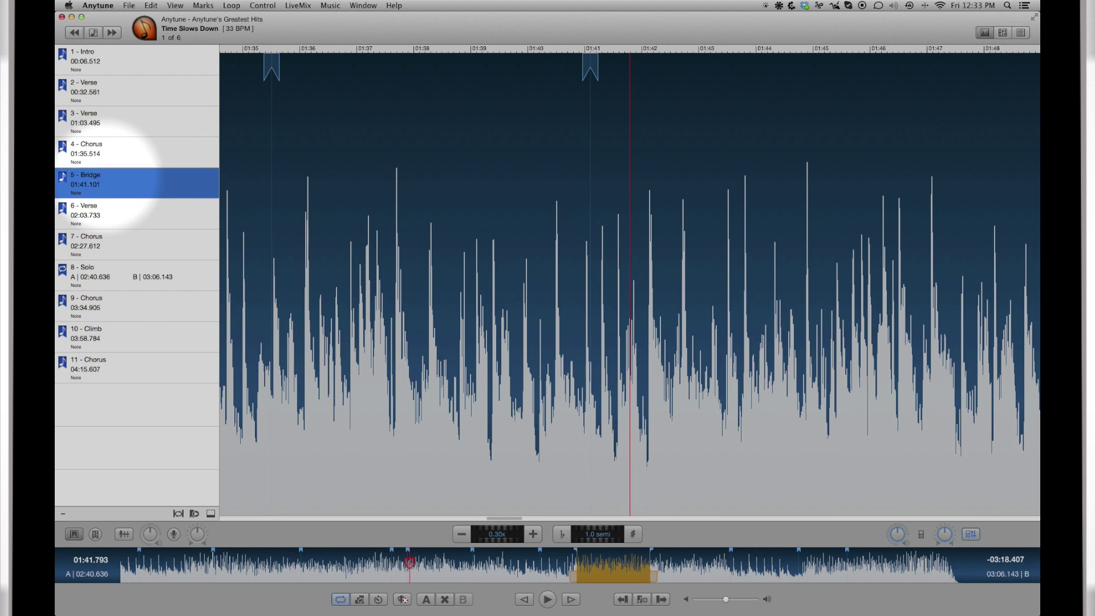
- Browse the preset labels available for the 4 - Chorus mark, and keep its Chorus label
{"action": "left_click", "coordinate": [91, 147]}
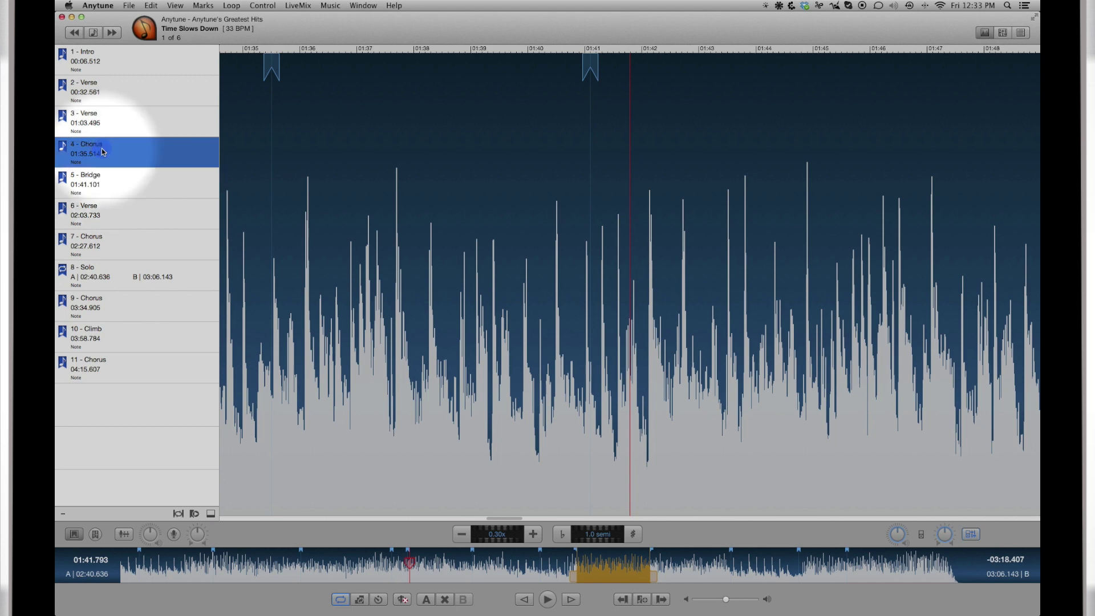
{"action": "left_click", "coordinate": [212, 143]}
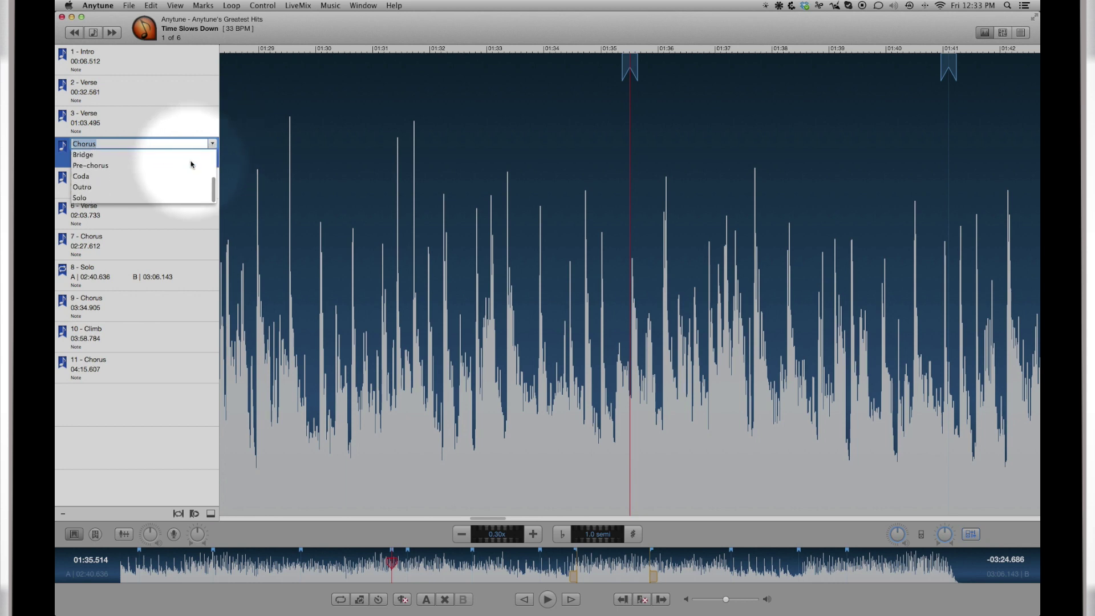
{"action": "scroll", "coordinate": [101, 174], "scroll_direction": "down", "scroll_amount": 1}
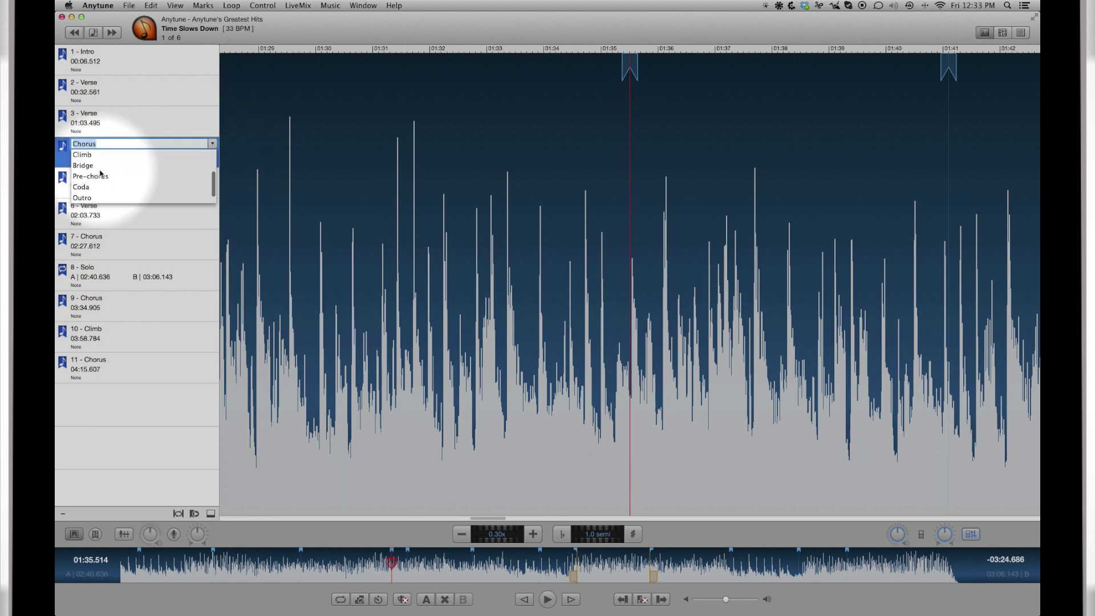
{"action": "left_click", "coordinate": [166, 145]}
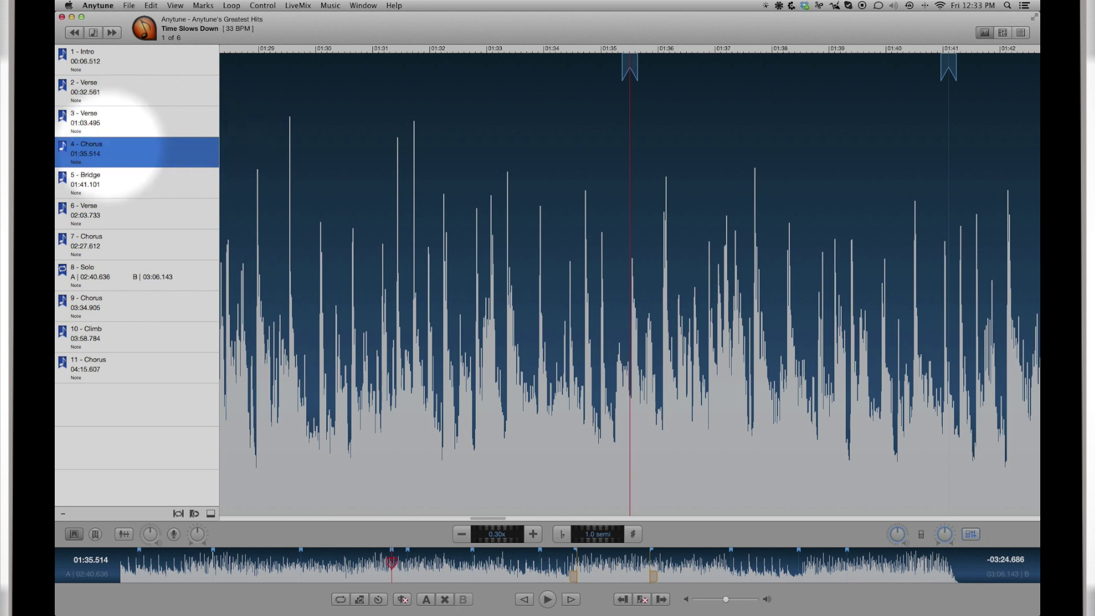
- Open the Audiomarks preferences and add a new entry to the preset labels
{"action": "left_click", "coordinate": [99, 5]}
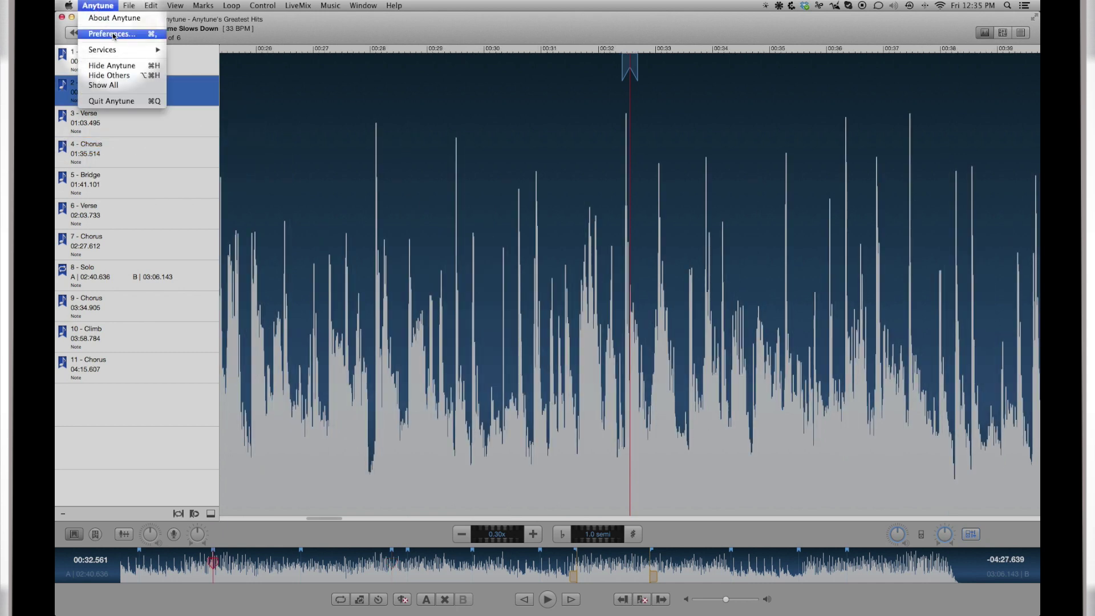
{"action": "left_click", "coordinate": [102, 32]}
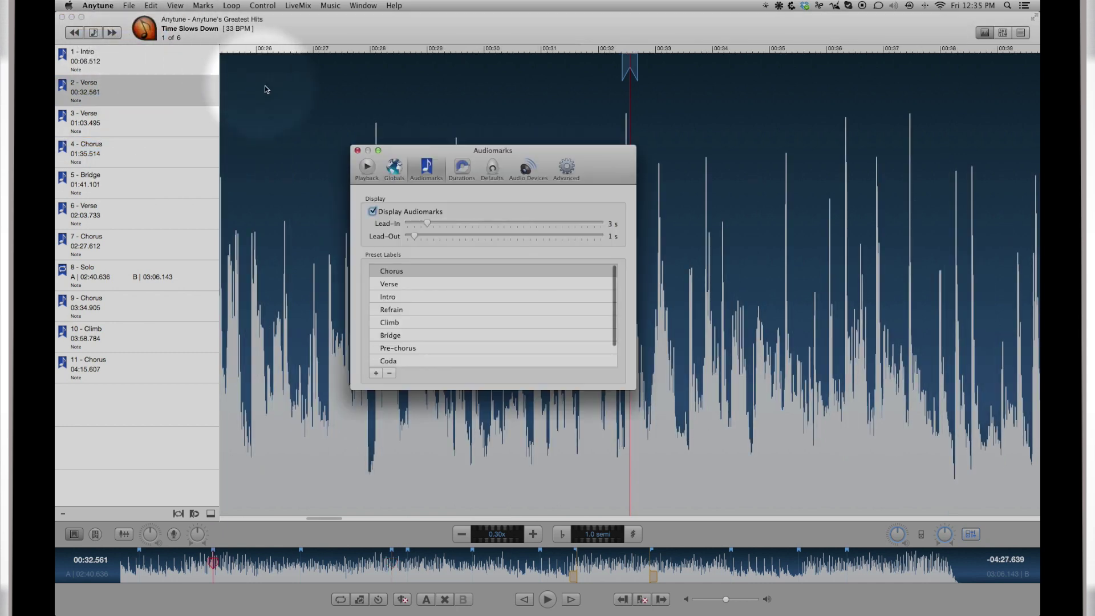
{"action": "left_click", "coordinate": [376, 373]}
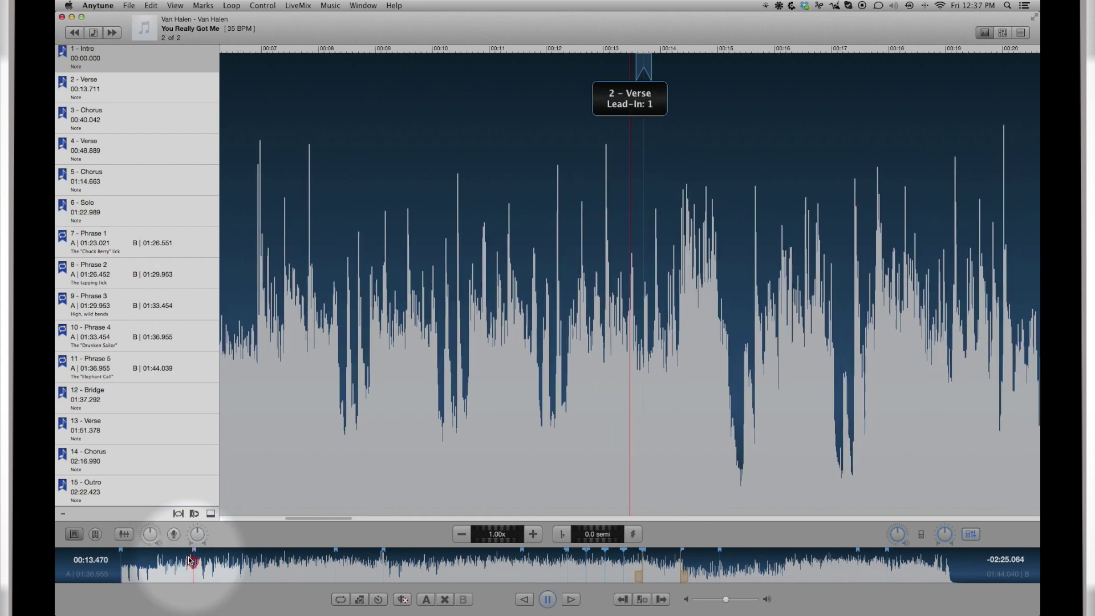
- Jump the playback of You Really Got Me to just before the 3 - Chorus, 4 - Verse and 5 - Chorus marks
{"action": "left_click", "coordinate": [329, 562]}
{"action": "left_click", "coordinate": [368, 562]}
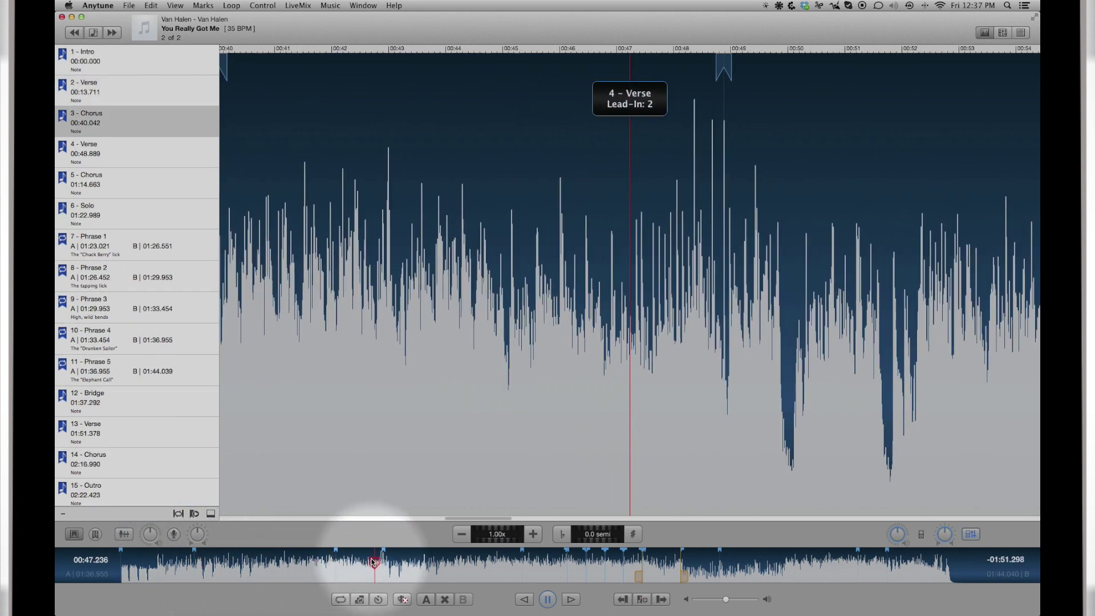
{"action": "left_click", "coordinate": [514, 560]}
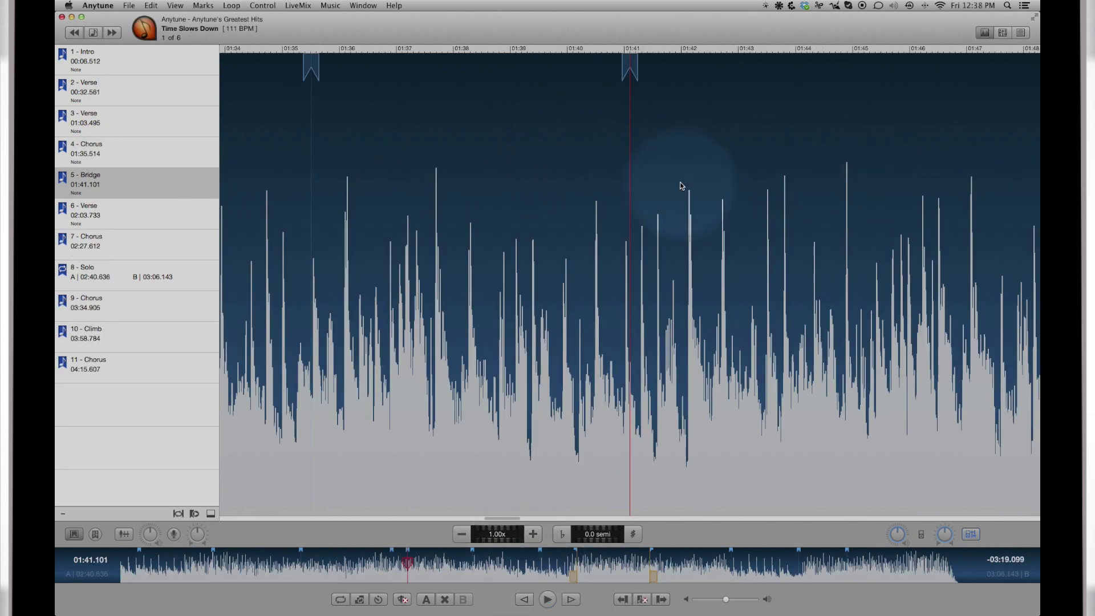
- Move the Bridge mark to about 01:43.3 on the waveform, and back to about 01:41.4 on the song overview
{"action": "mouse_move", "coordinate": [617, 73]}
{"action": "left_mouse_down"}
{"action": "mouse_move", "coordinate": [447, 101]}
{"action": "mouse_move", "coordinate": [760, 114]}
{"action": "left_mouse_up"}
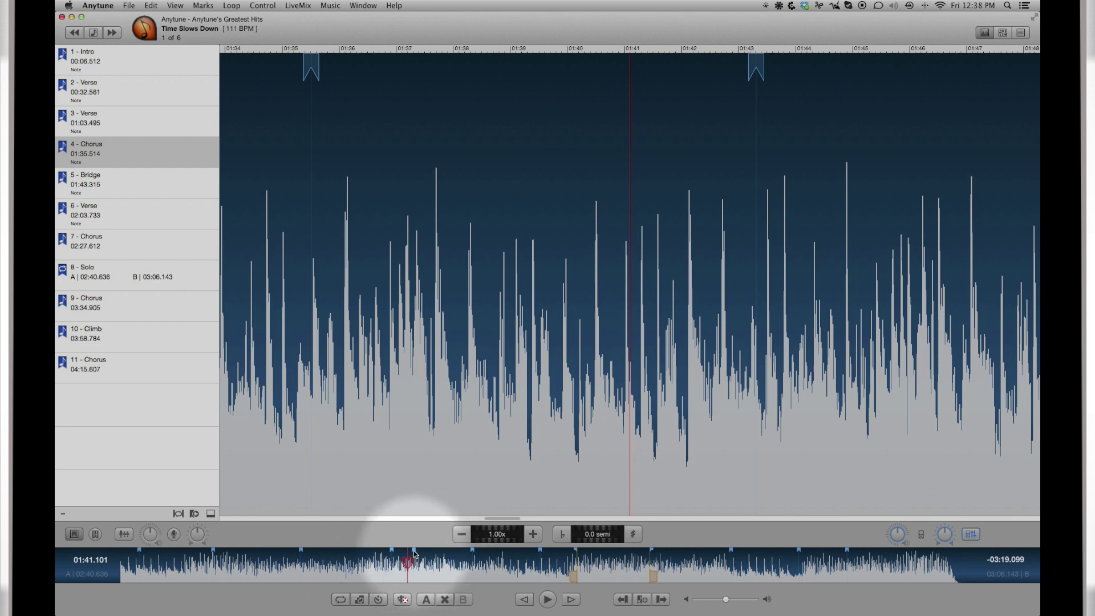
{"action": "mouse_move", "coordinate": [420, 553]}
{"action": "left_mouse_down"}
{"action": "mouse_move", "coordinate": [387, 554]}
{"action": "mouse_move", "coordinate": [408, 556]}
{"action": "left_mouse_up"}
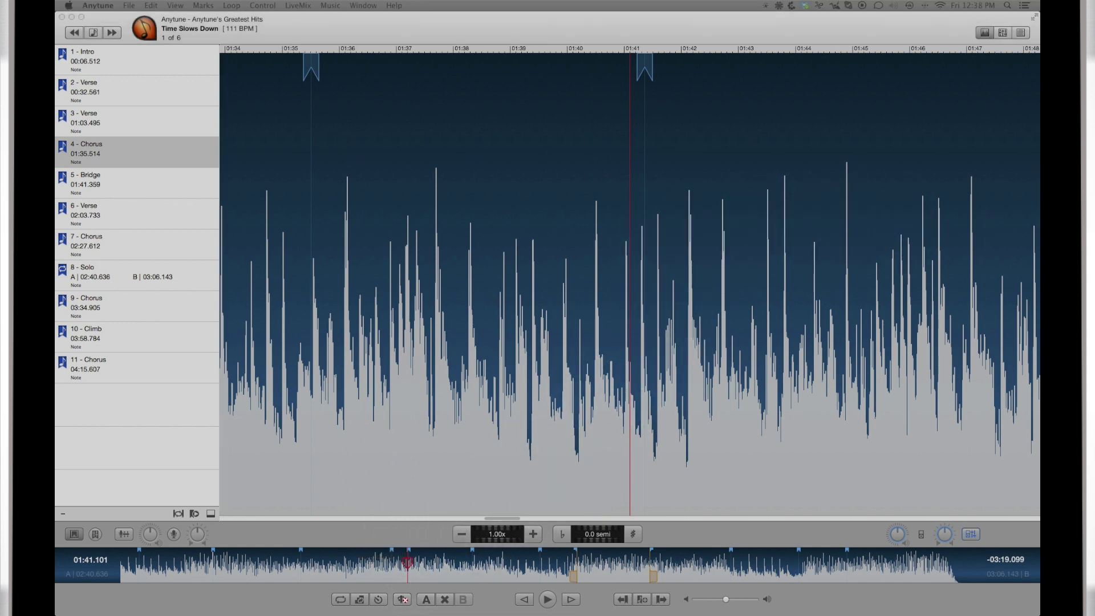
- Jump the playhead to the 10 - Climb, 4 - Chorus and 2 - Verse marks from the audiomarks list
{"action": "key", "text": "Tab"}
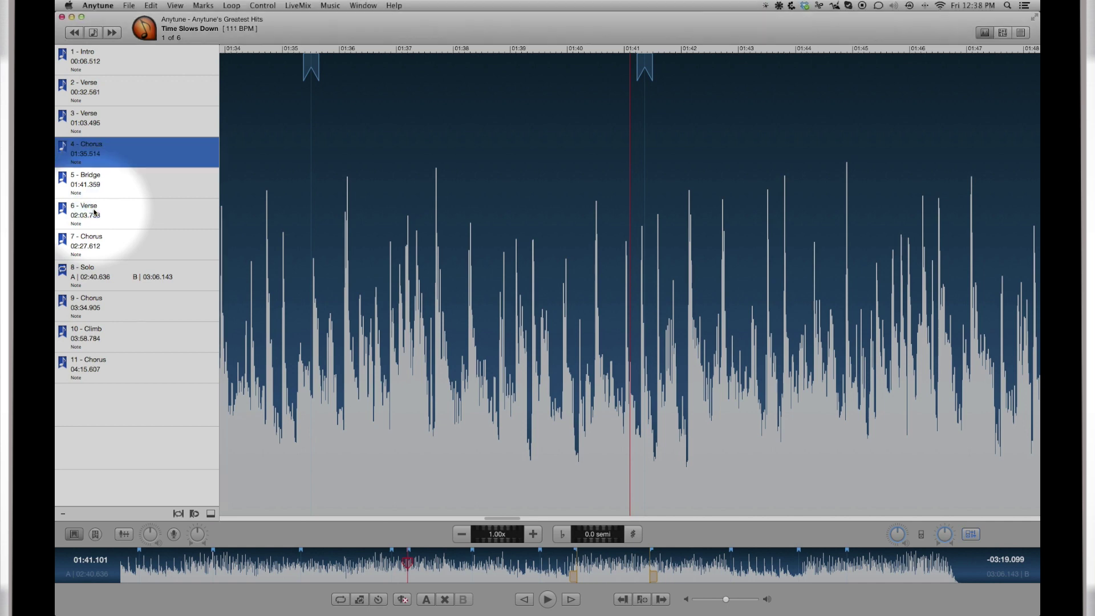
{"action": "left_click", "coordinate": [88, 336]}
{"action": "left_click", "coordinate": [84, 146]}
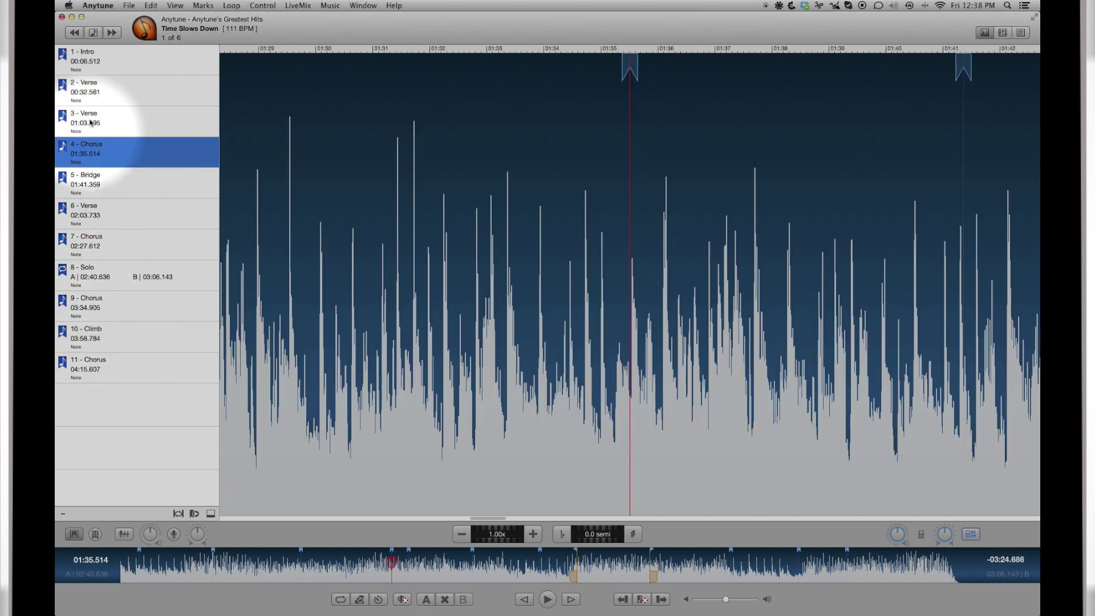
{"action": "left_click", "coordinate": [89, 90]}
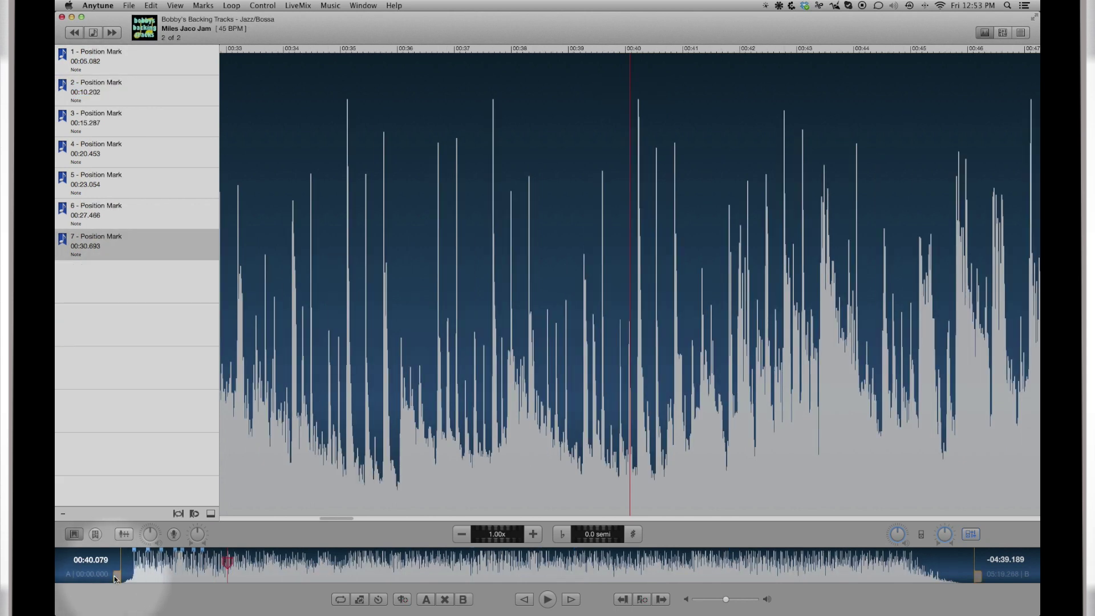
- Set loop points A and B of Miles Jaco Jam to about 00:36.087 and 00:43.506, and fine-tune A to 00:36.038 on the waveform
{"action": "left_click_drag", "start_coordinate": [114, 578], "coordinate": [213, 576]}
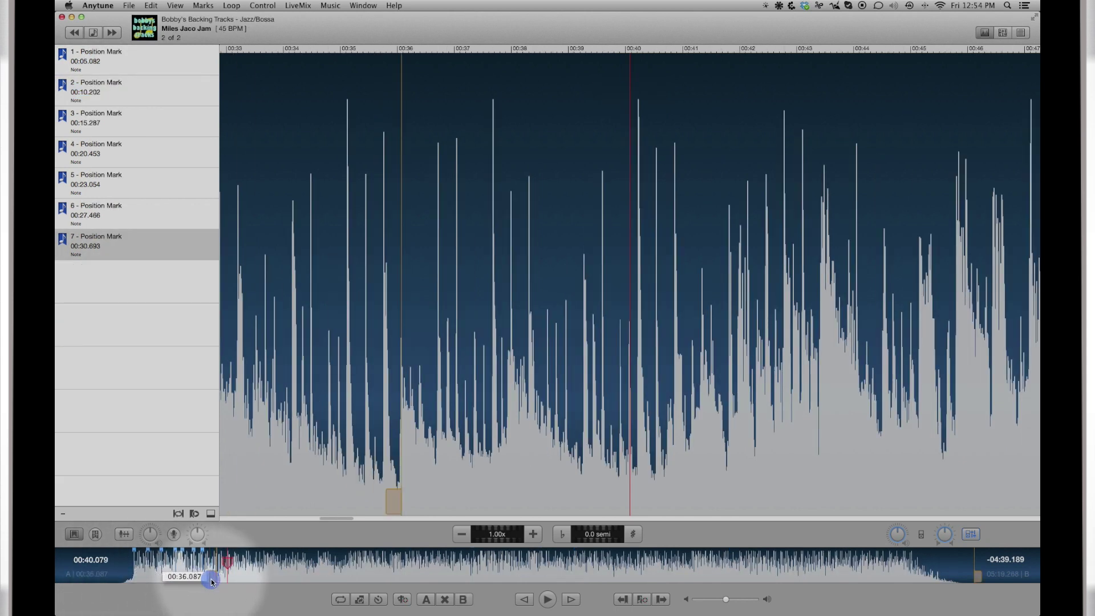
{"action": "left_click_drag", "start_coordinate": [981, 577], "coordinate": [248, 572]}
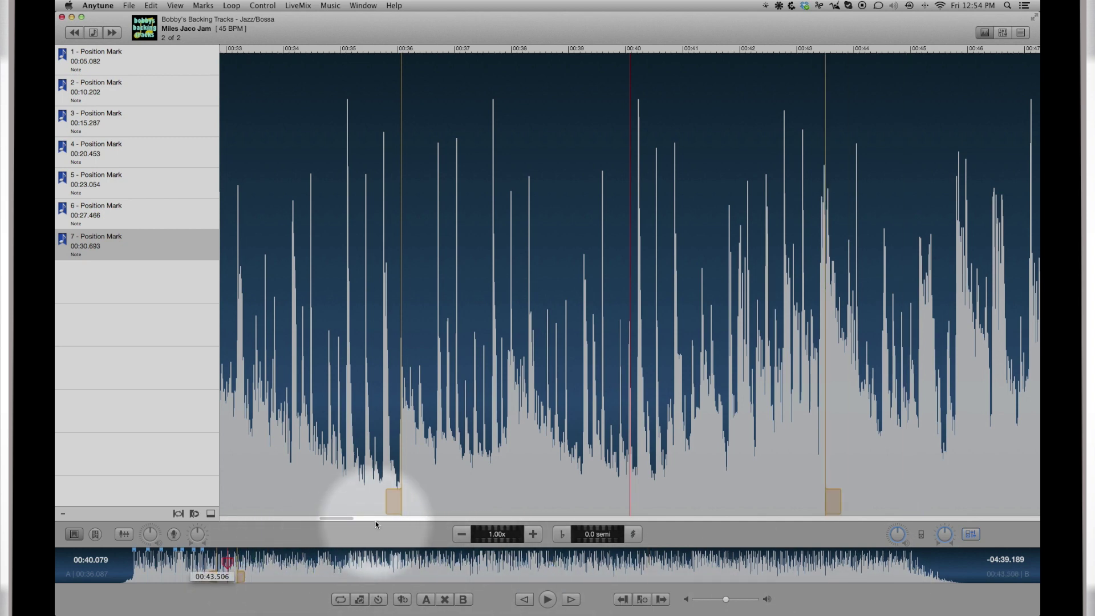
{"action": "mouse_move", "coordinate": [391, 506]}
{"action": "left_mouse_down"}
{"action": "mouse_move", "coordinate": [411, 506]}
{"action": "mouse_move", "coordinate": [390, 508]}
{"action": "left_mouse_up"}
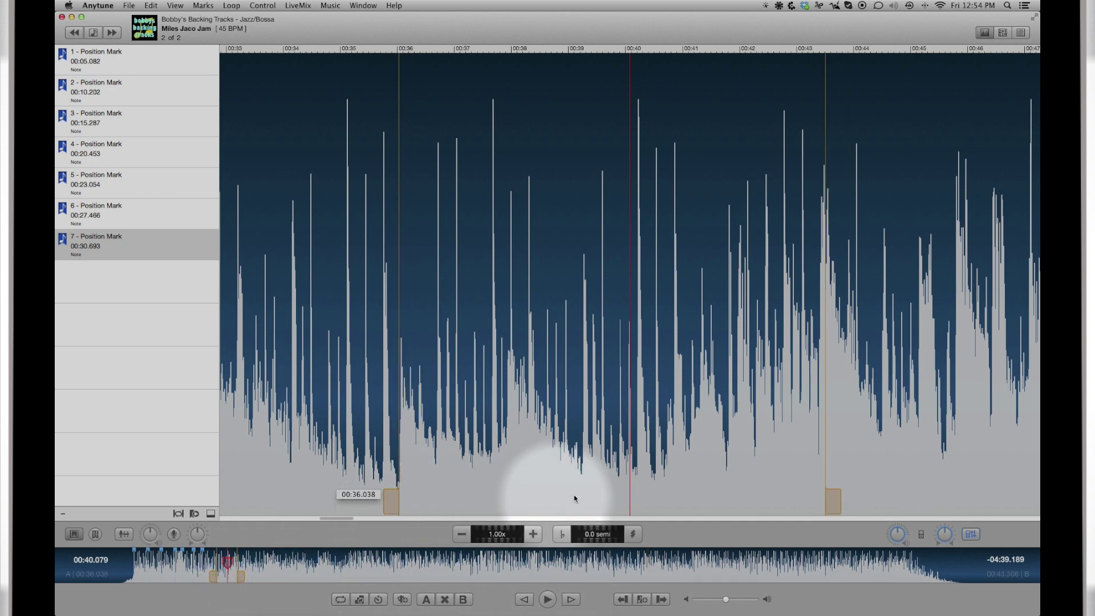
- Move loop point B of Miles Jaco Jam to 00:40.411 on the waveform, and switch looping on and off again
{"action": "mouse_move", "coordinate": [833, 501]}
{"action": "left_mouse_down"}
{"action": "mouse_move", "coordinate": [645, 498]}
{"action": "mouse_move", "coordinate": [654, 499]}
{"action": "left_mouse_up"}
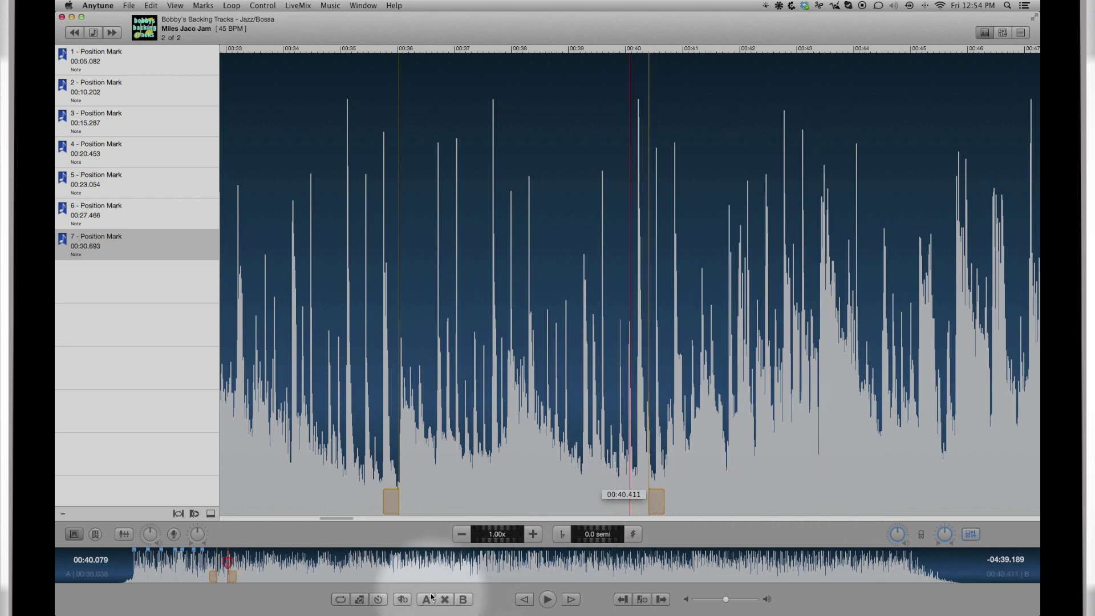
{"action": "left_click", "coordinate": [340, 599]}
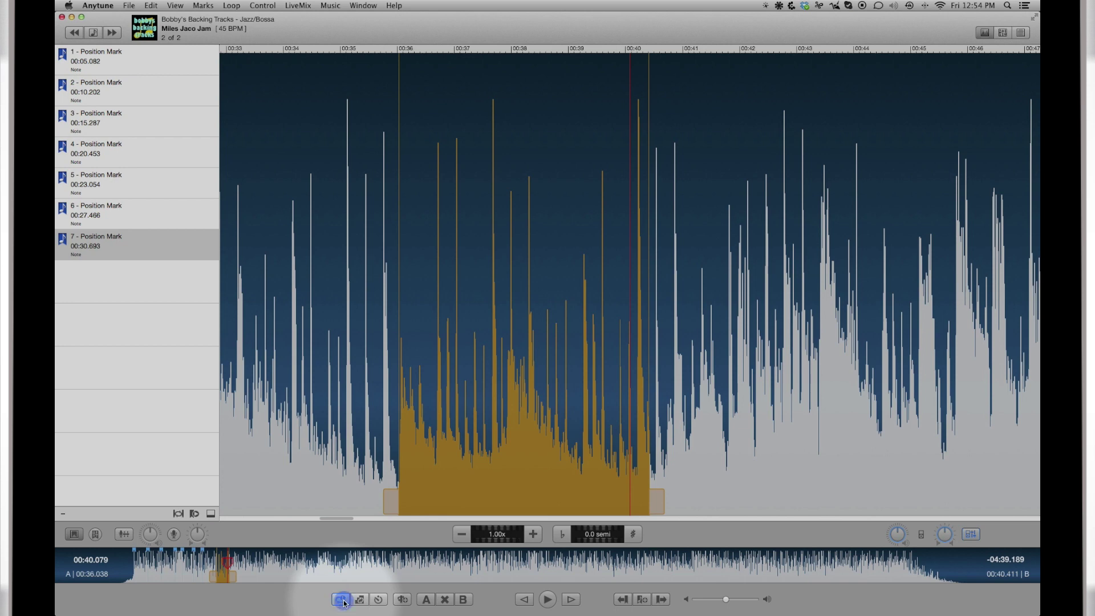
{"action": "left_click", "coordinate": [342, 601]}
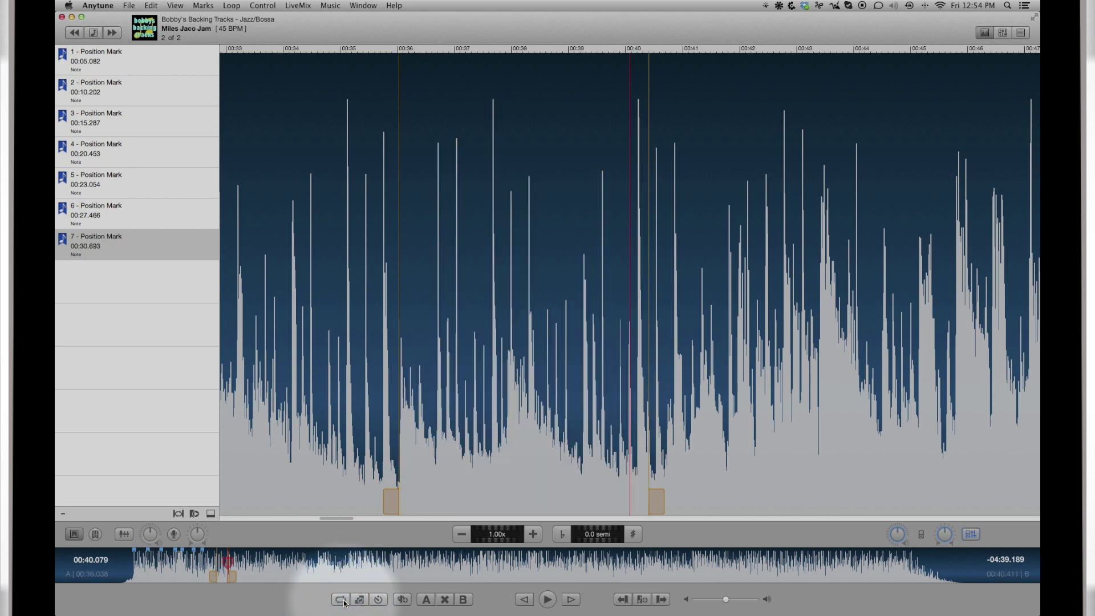
- Set loop points A and B to about 00:35.782 and 00:37.824, and turn looping on
{"action": "left_click_drag", "start_coordinate": [536, 487], "coordinate": [776, 487]}
{"action": "left_click", "coordinate": [426, 600]}
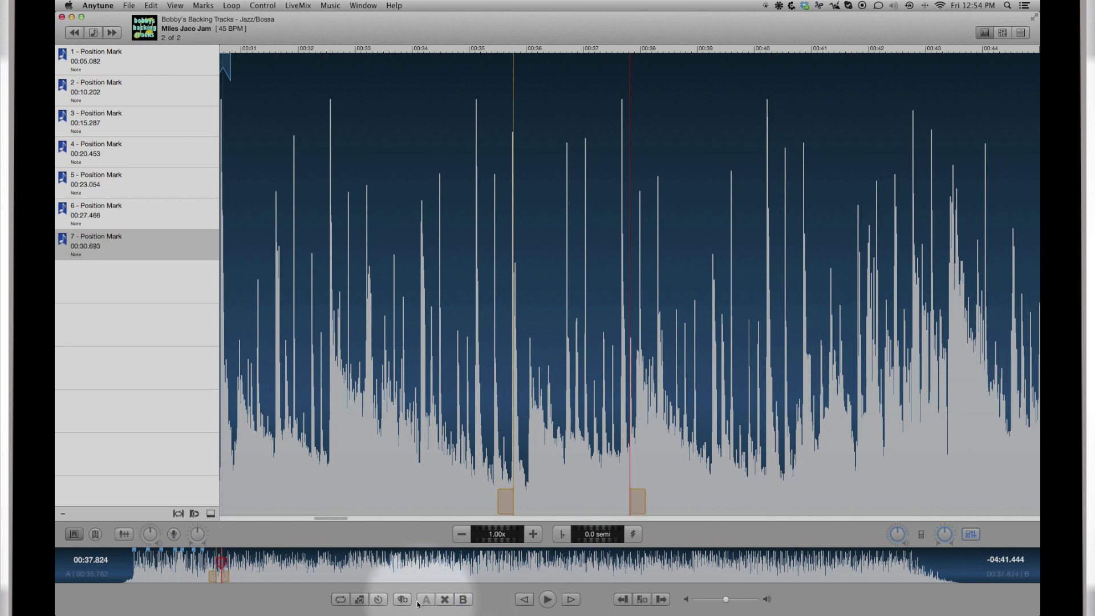
{"action": "left_click", "coordinate": [339, 599]}
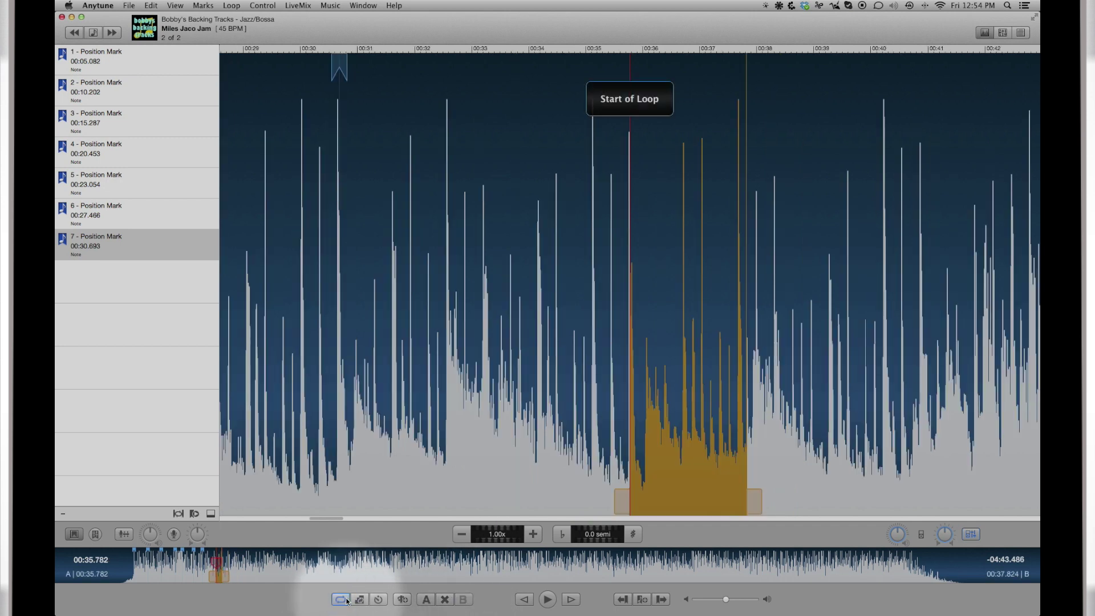
- Reset the loop points to the whole song and turn looping off
{"action": "left_click", "coordinate": [445, 600]}
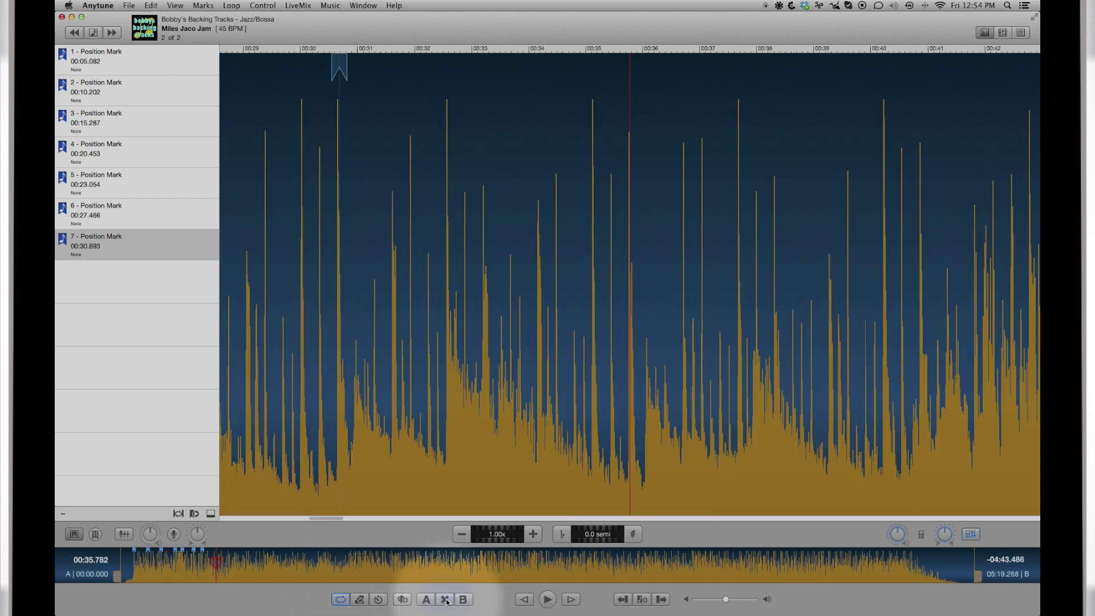
{"action": "left_click", "coordinate": [340, 599]}
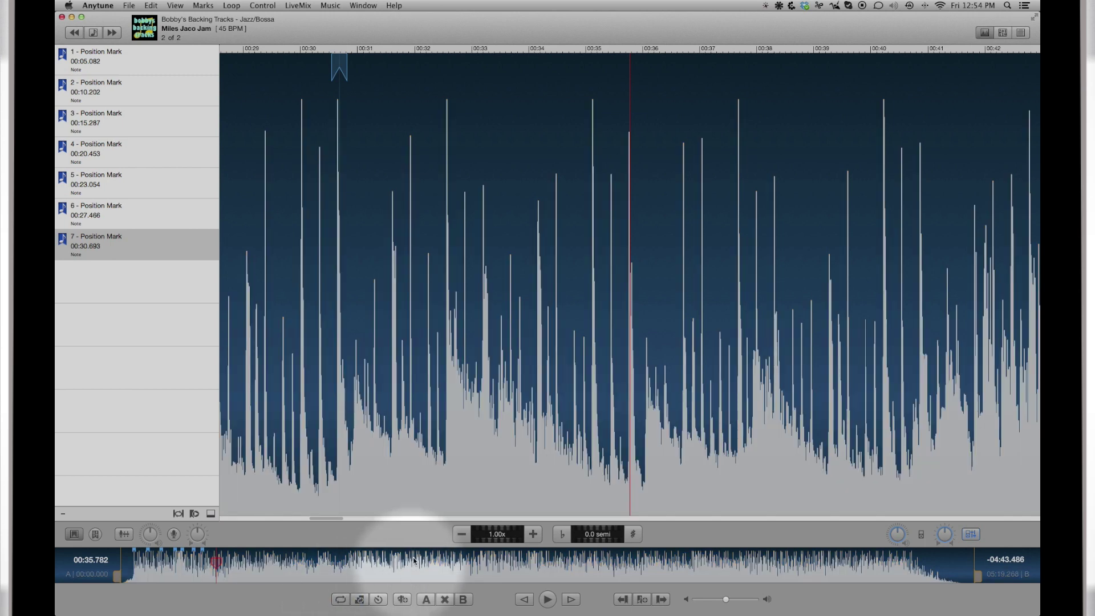
- During playback, set loop points A and B to about 00:43.476 and 00:45.983, and turn looping on
{"action": "key", "text": "space"}
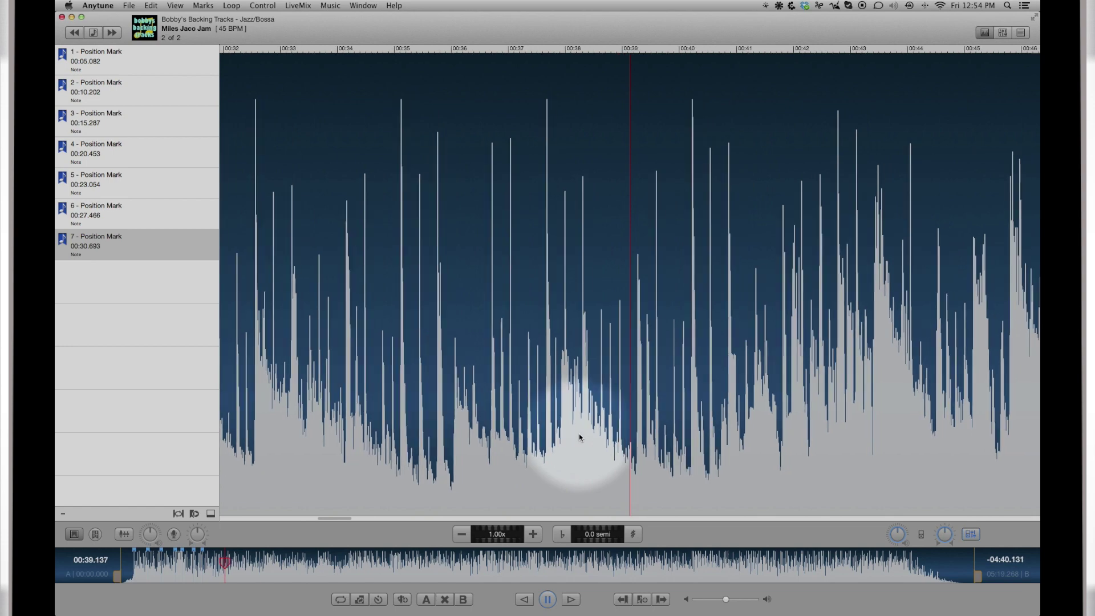
{"action": "left_click", "coordinate": [428, 600]}
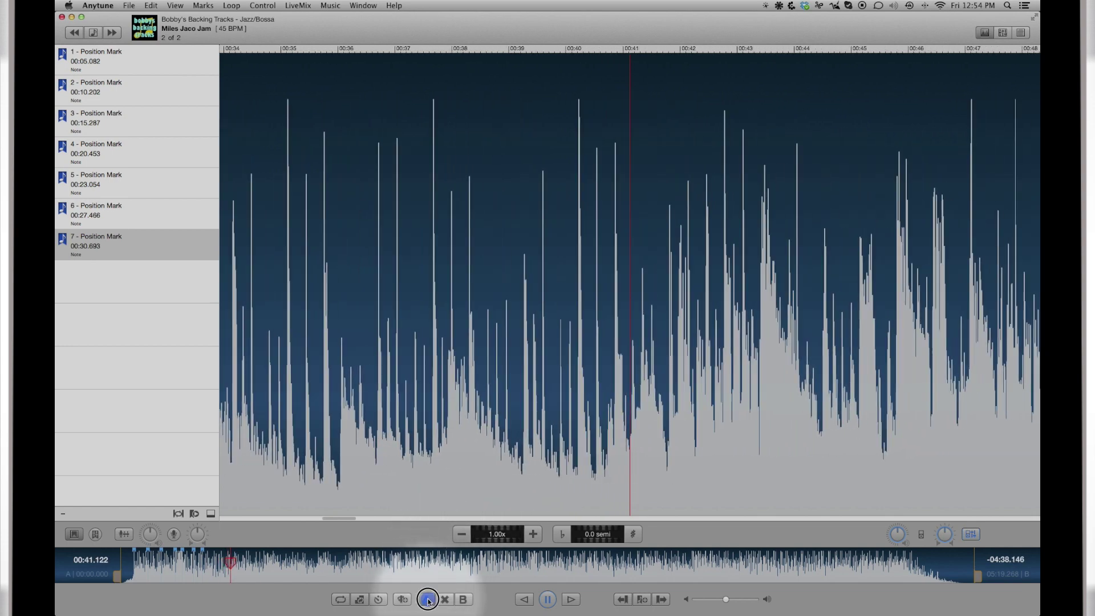
{"action": "left_click", "coordinate": [426, 601]}
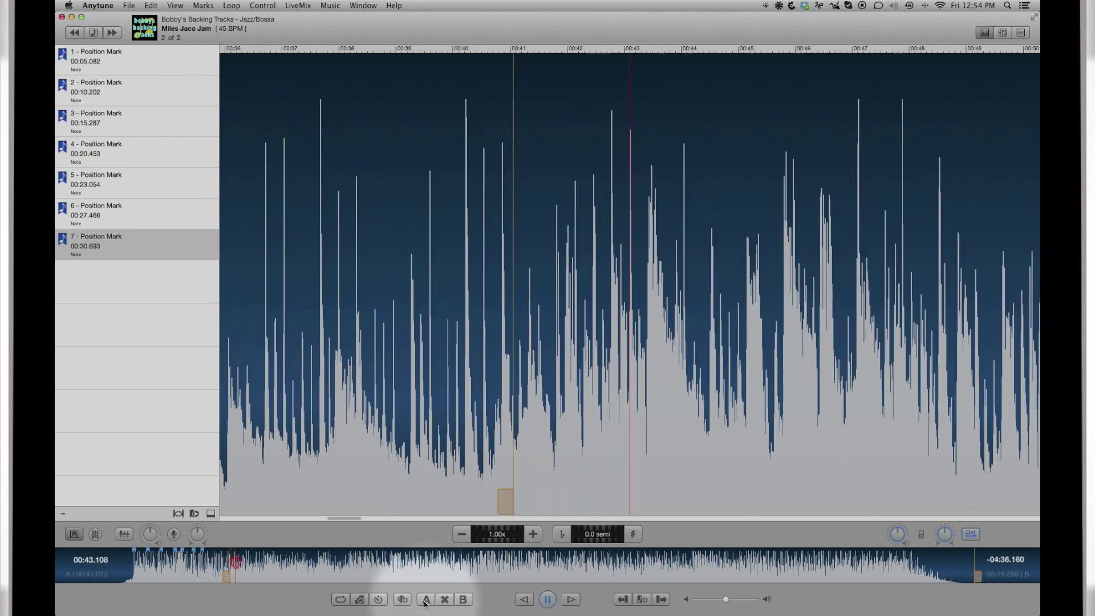
{"action": "left_click", "coordinate": [464, 600]}
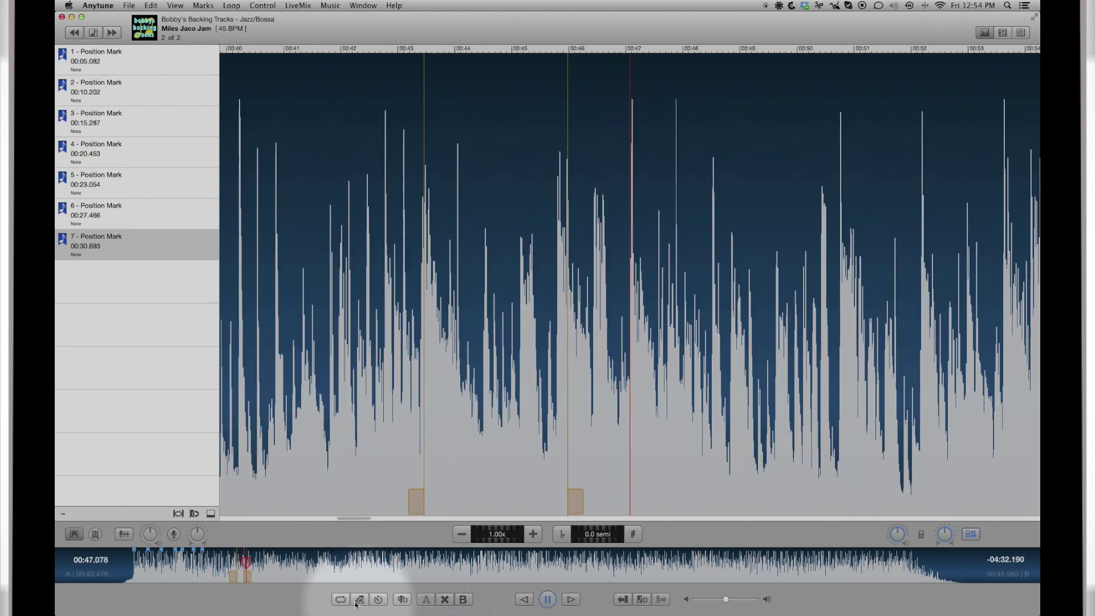
{"action": "left_click", "coordinate": [341, 599]}
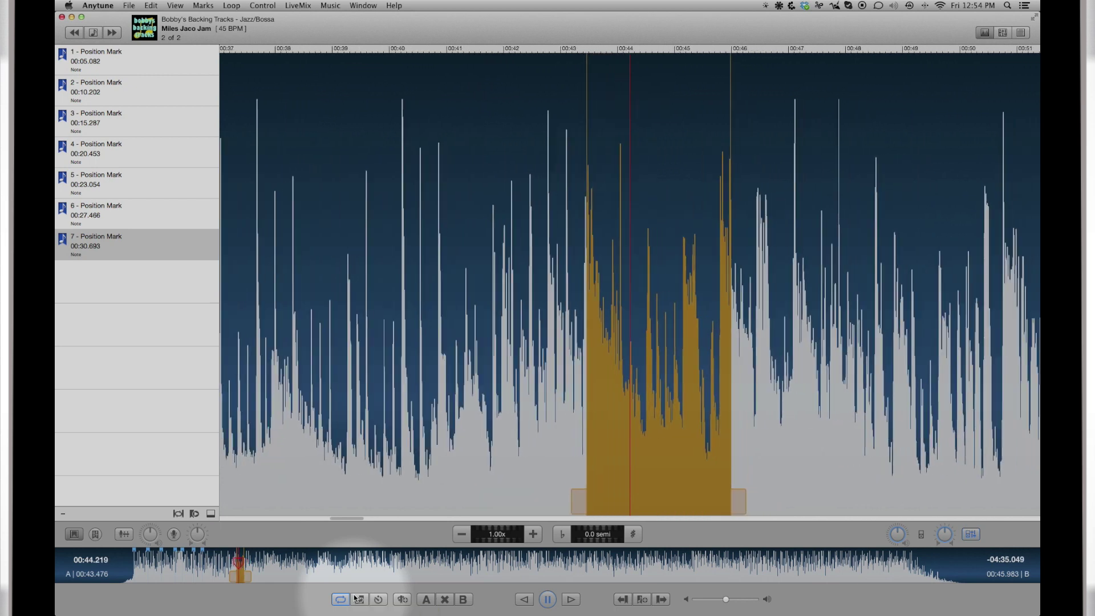
- Pause playback and nudge loop point A earlier to about 00:43.383, and back to about 00:43.435
{"action": "left_click", "coordinate": [546, 599]}
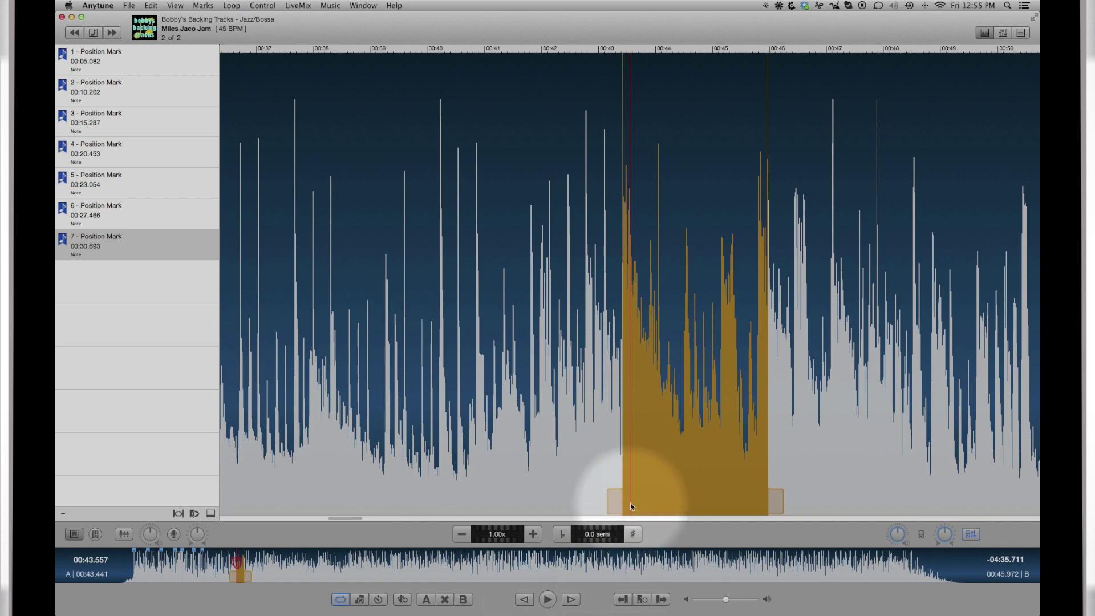
{"action": "key", "text": "alt+Left"}
{"action": "key", "text": "alt+Left"}
{"action": "key", "text": "alt+Left"}
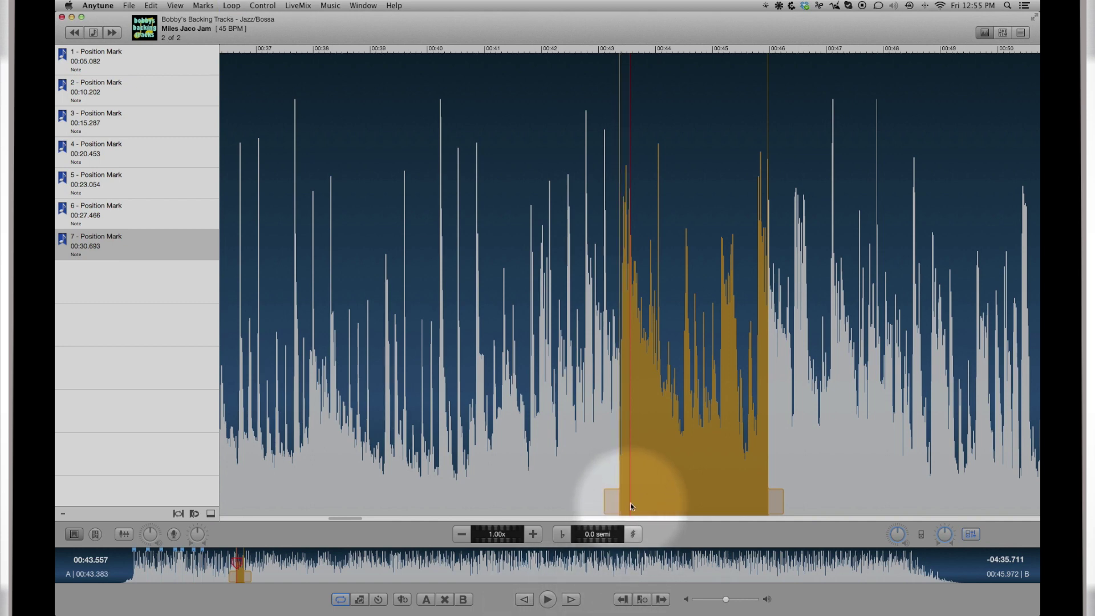
{"action": "key", "text": "alt+Right"}
{"action": "key", "text": "alt+Right"}
{"action": "key", "text": "alt+Right"}
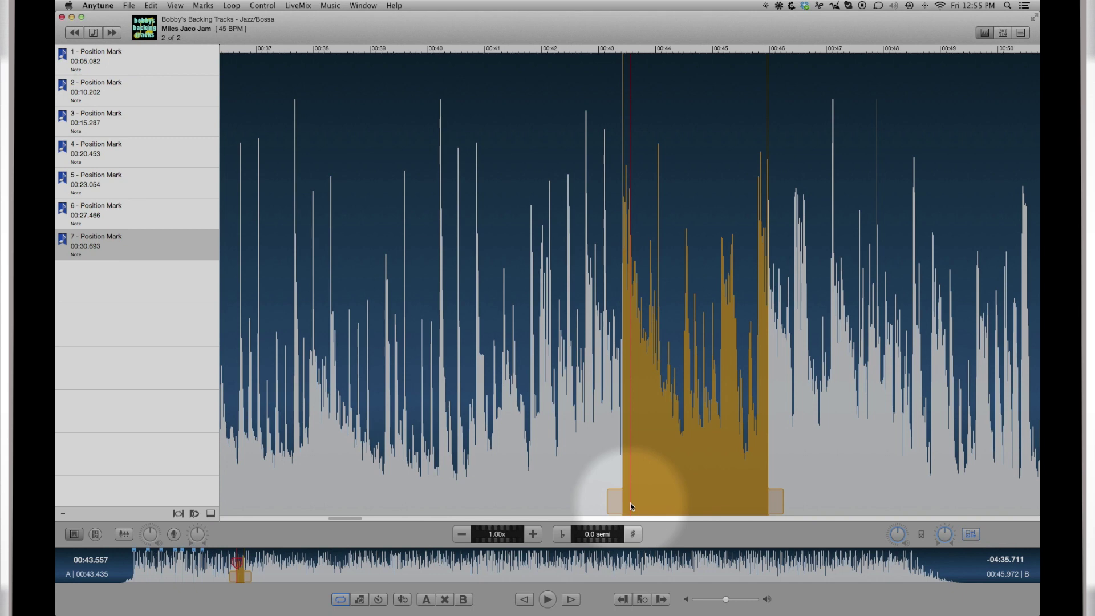
- Double the loop's length twice and halve it three times, so that loop point B lands at 00:44.703
{"action": "key", "text": "super+Up"}
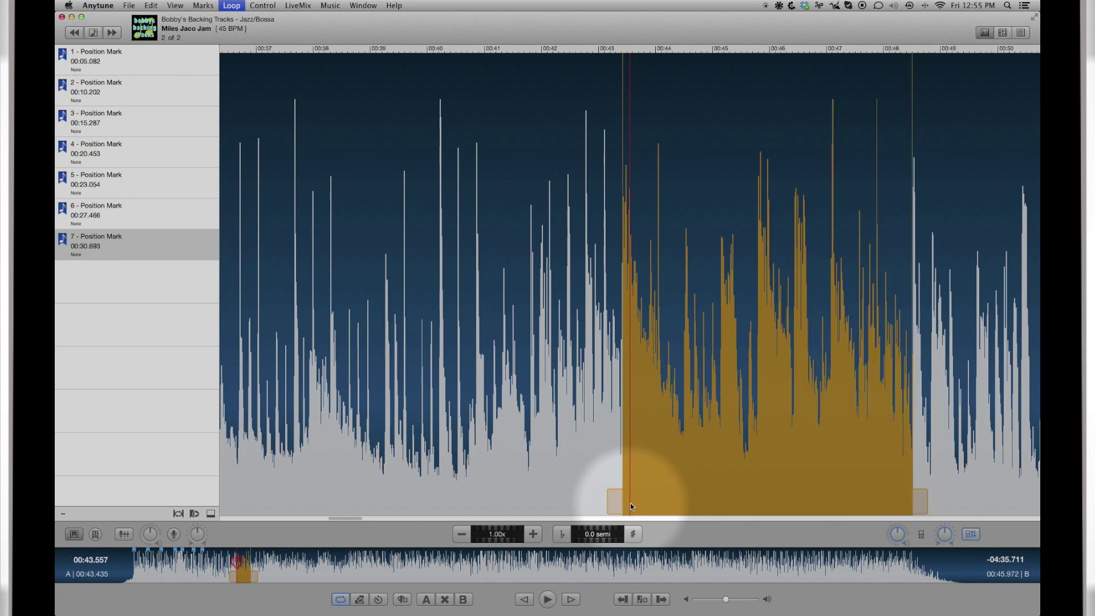
{"action": "key", "text": "super+Up"}
{"action": "key", "text": "super+Down"}
{"action": "key", "text": "super+Down"}
{"action": "key", "text": "super+Down"}
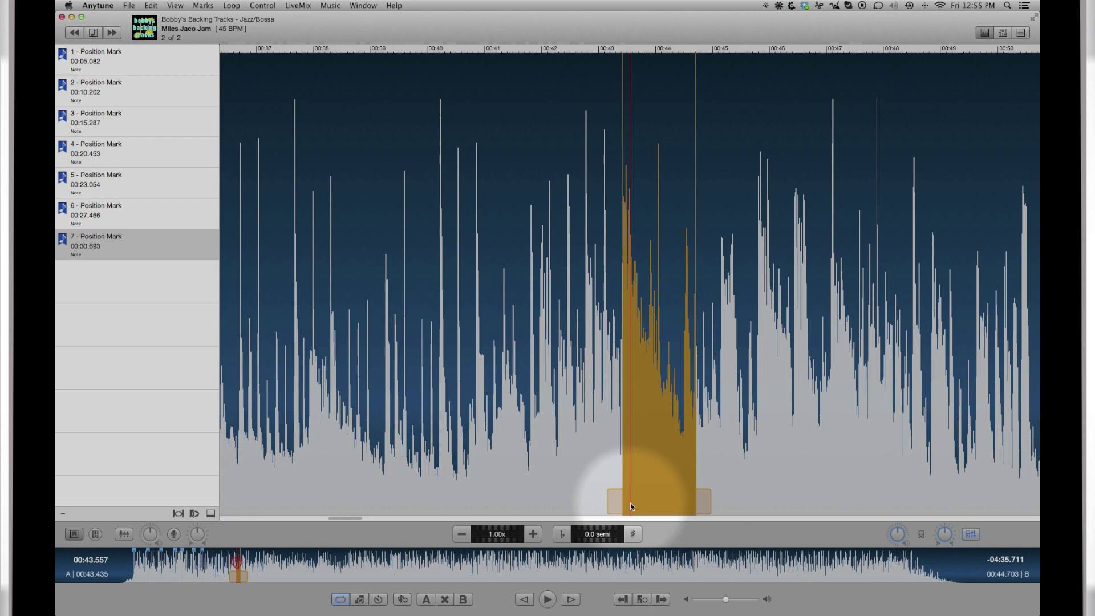
- Shift the loop forward by its own length several times, moving A to 00:47.240 and B to 00:48.509
{"action": "key", "text": "super+Right"}
{"action": "key", "text": "super+Right"}
{"action": "key", "text": "super+Right"}
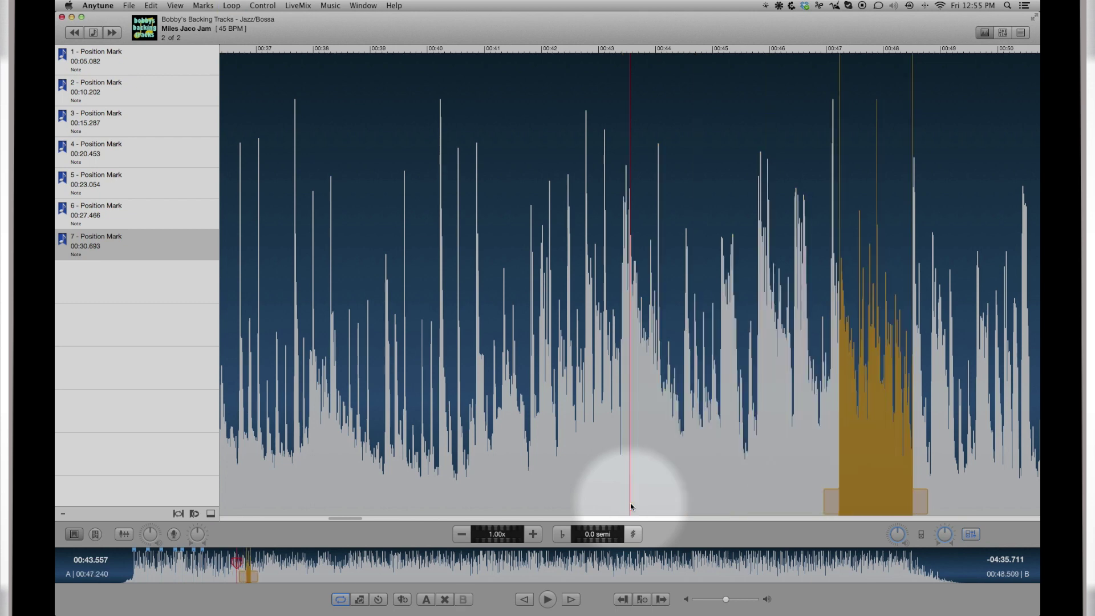
{"action": "key", "text": "super+Right"}
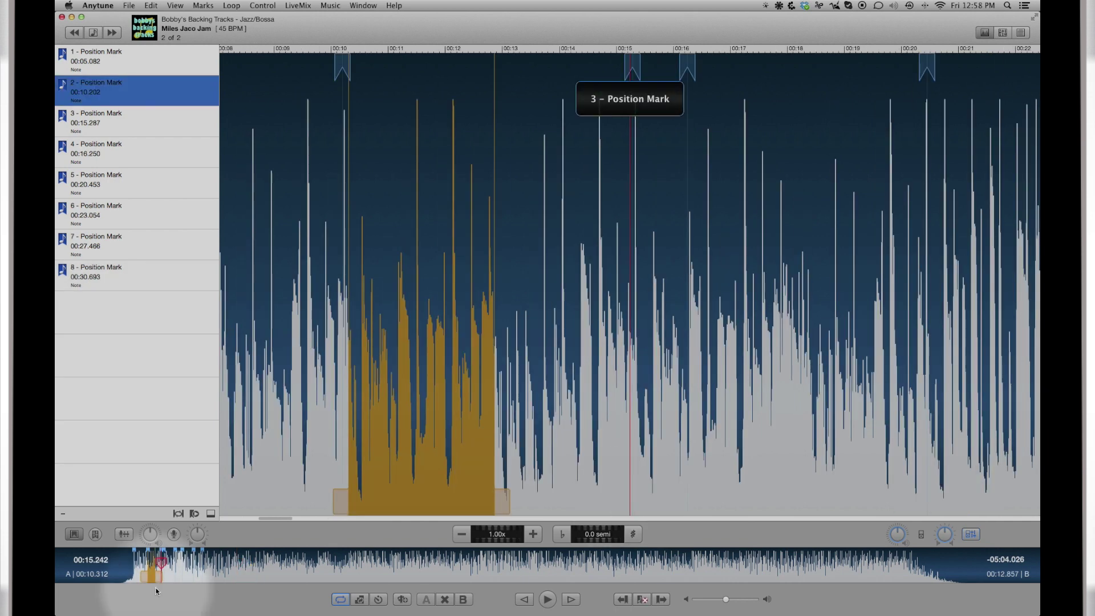
- Move loop point B to the 3 - Position Mark at 00:15.287, and extend it to the mark at 00:20.453
{"action": "key", "text": "b"}
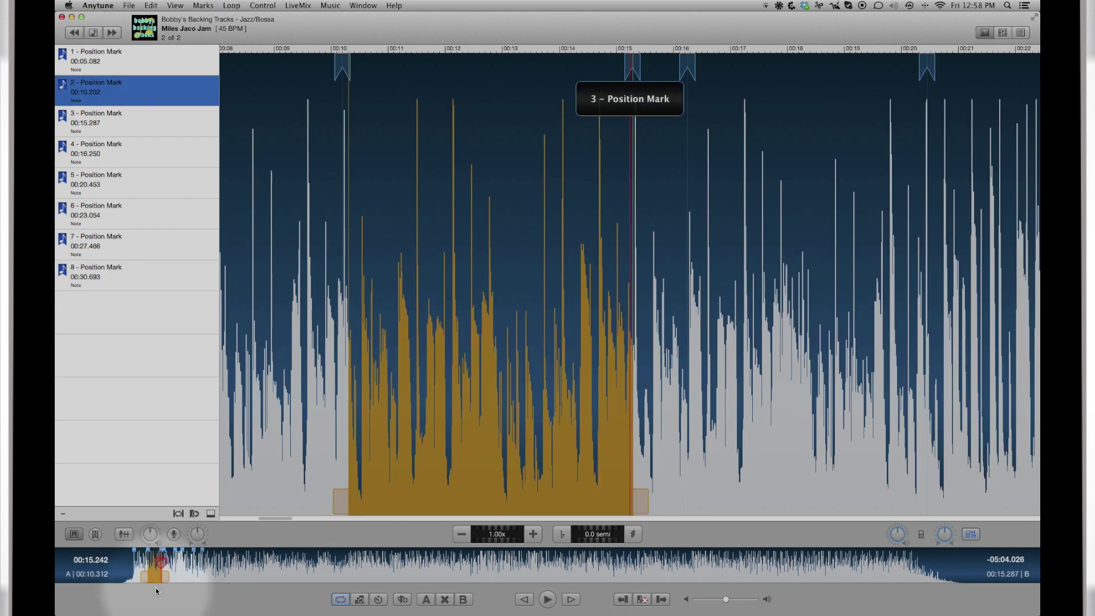
{"action": "key", "text": "b"}
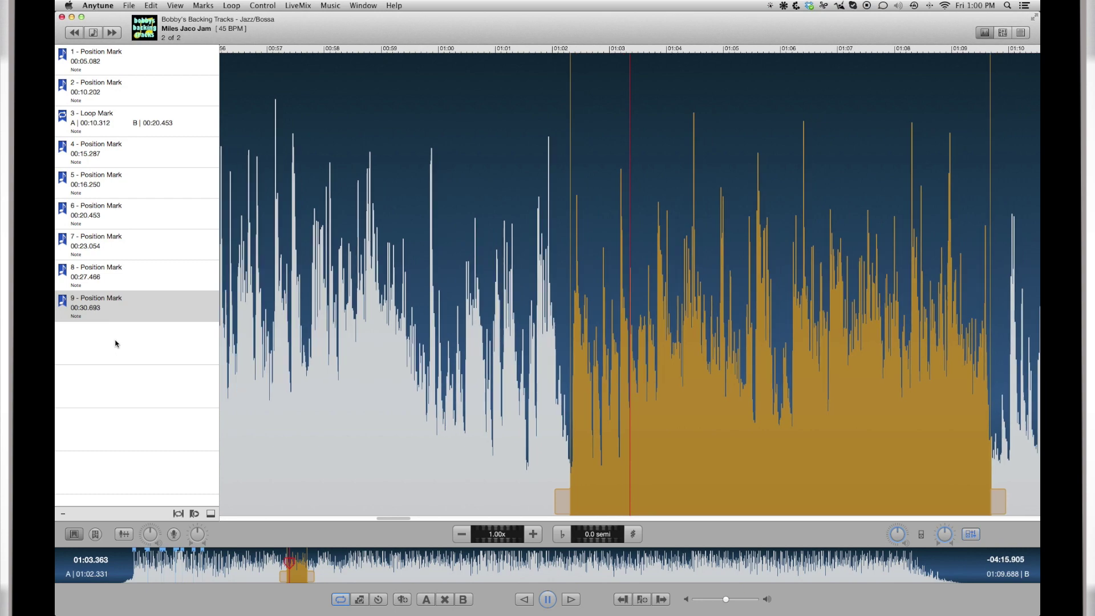
- Save the loop from 01:02.331 to 01:09.688 as a loop mark, and enter a note beginning "Having trouble with this"
{"action": "key", "text": "m"}
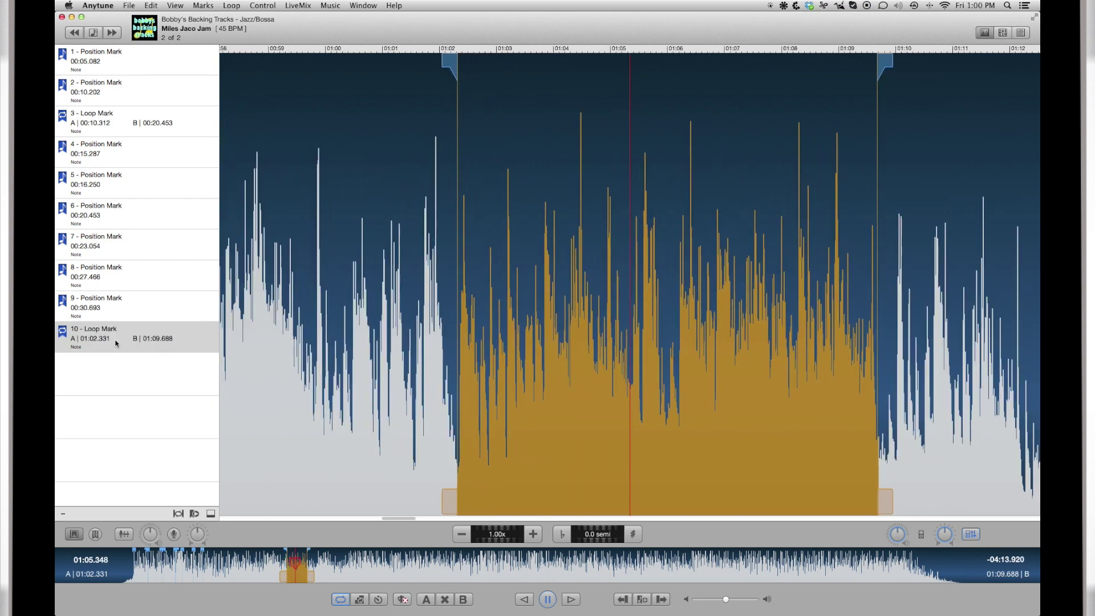
{"action": "left_click", "coordinate": [95, 349]}
{"action": "type", "text": "Having trouble with this ri"}
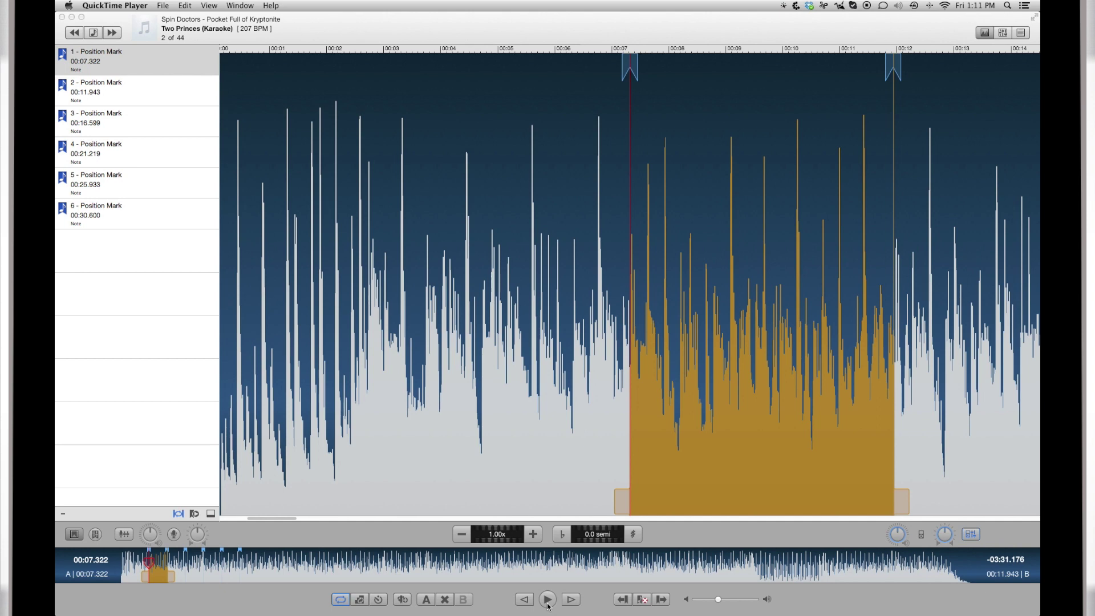
- Play the looped section of Two Princes (Karaoke) and set the Step-It-Up Trainer's step count to 3
{"action": "left_click", "coordinate": [547, 603]}
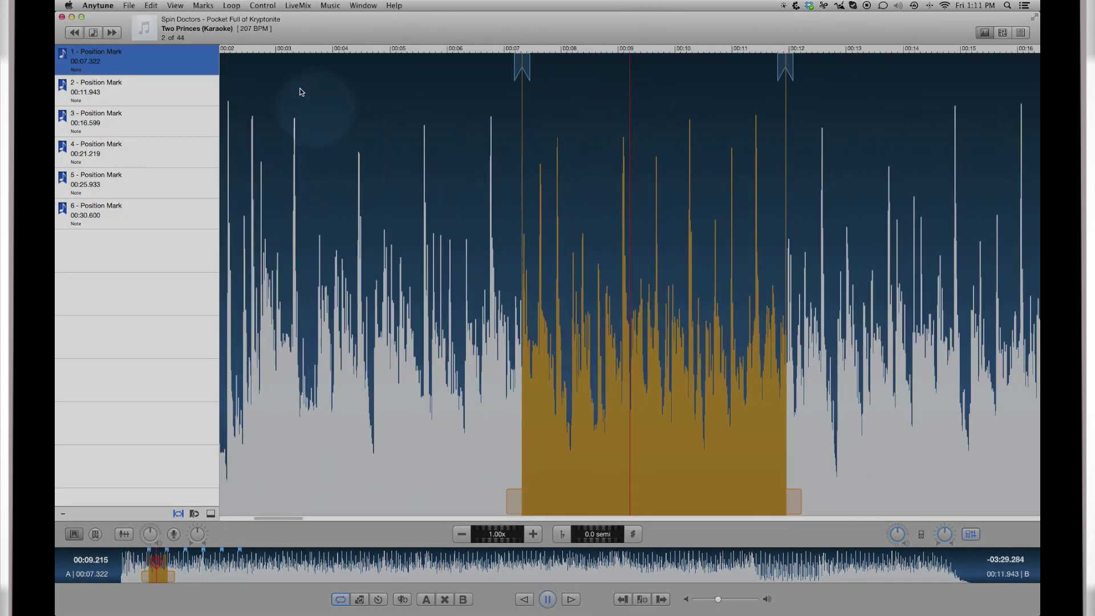
{"action": "left_click", "coordinate": [231, 5]}
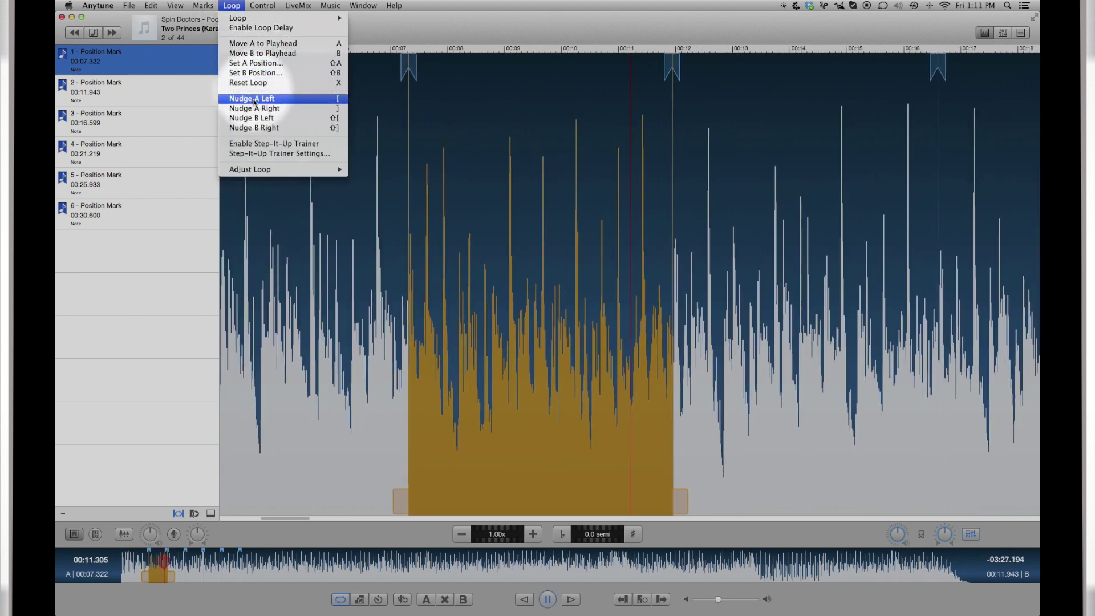
{"action": "left_click", "coordinate": [258, 154]}
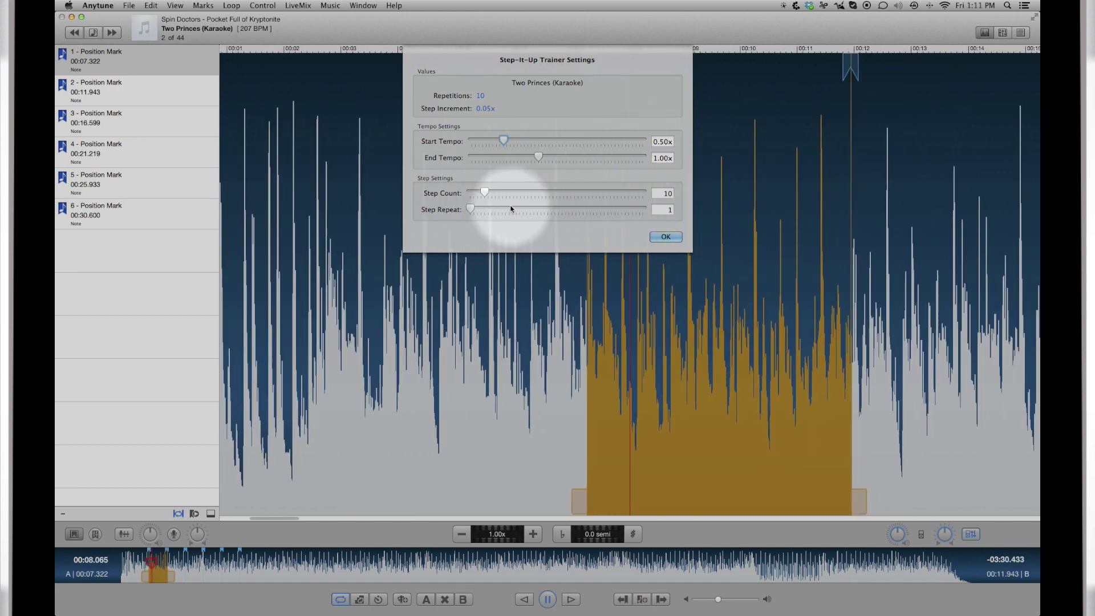
{"action": "left_click_drag", "start_coordinate": [486, 192], "coordinate": [475, 192]}
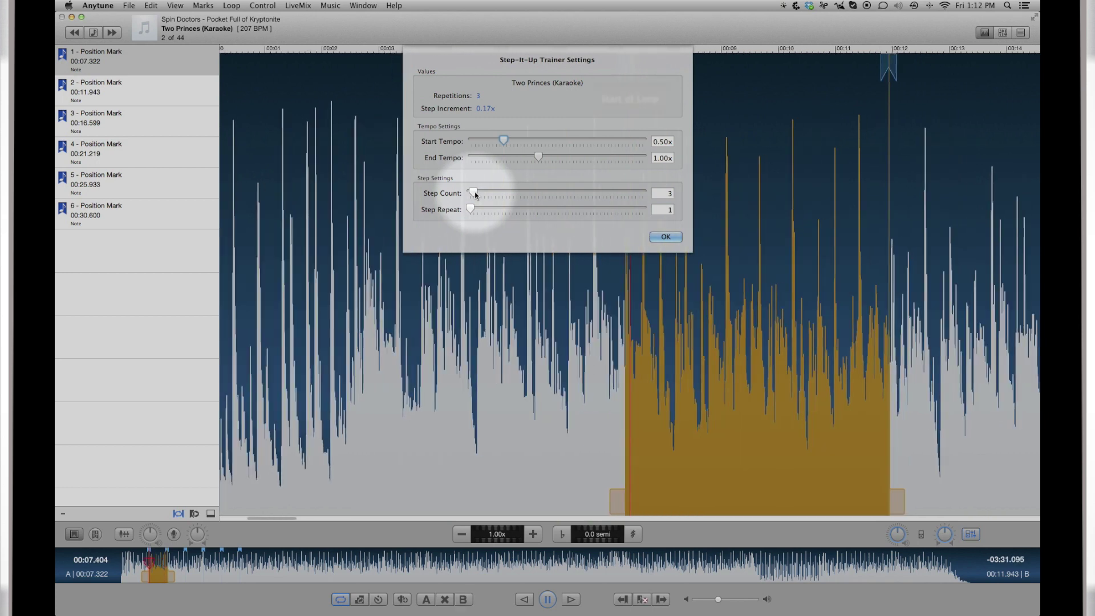
{"action": "left_click", "coordinate": [665, 236]}
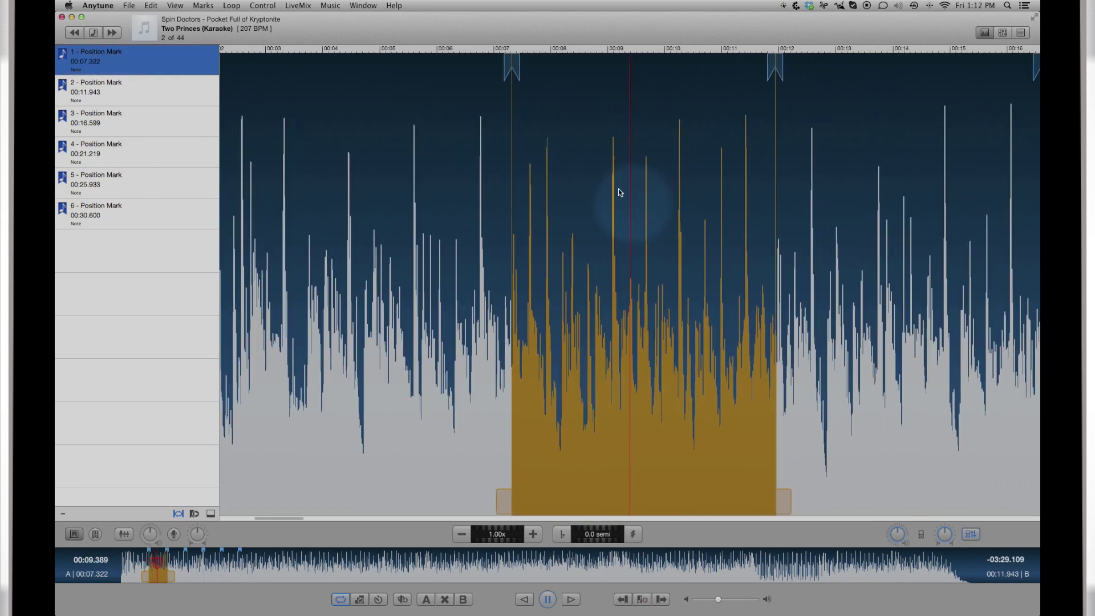
- Enable the Step-It-Up Trainer for the Two Princes (Karaoke) loop
{"action": "left_click", "coordinate": [234, 6]}
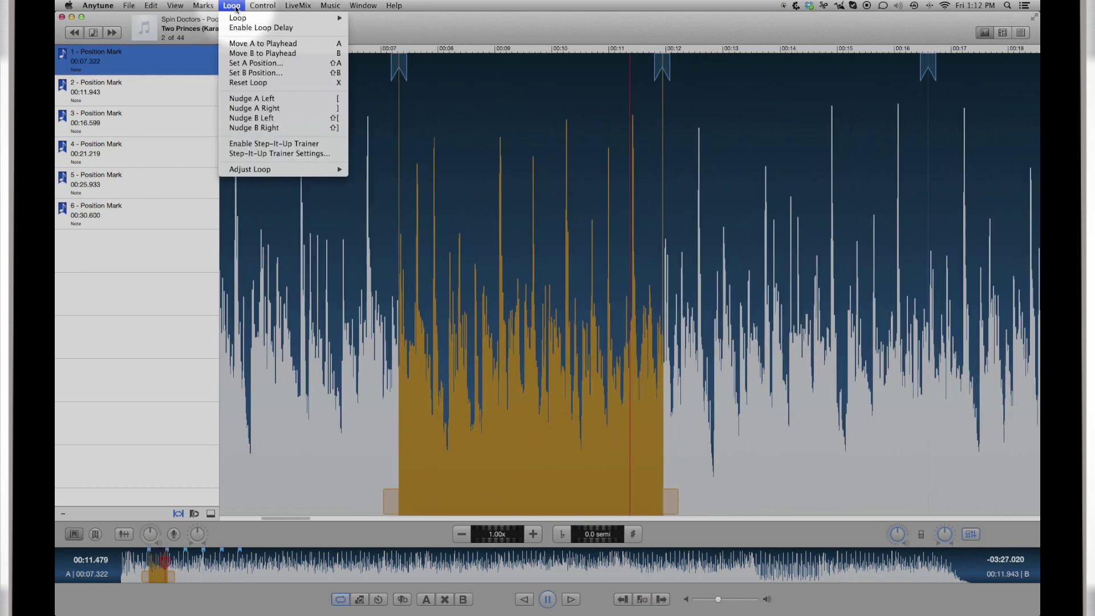
{"action": "left_click", "coordinate": [248, 144]}
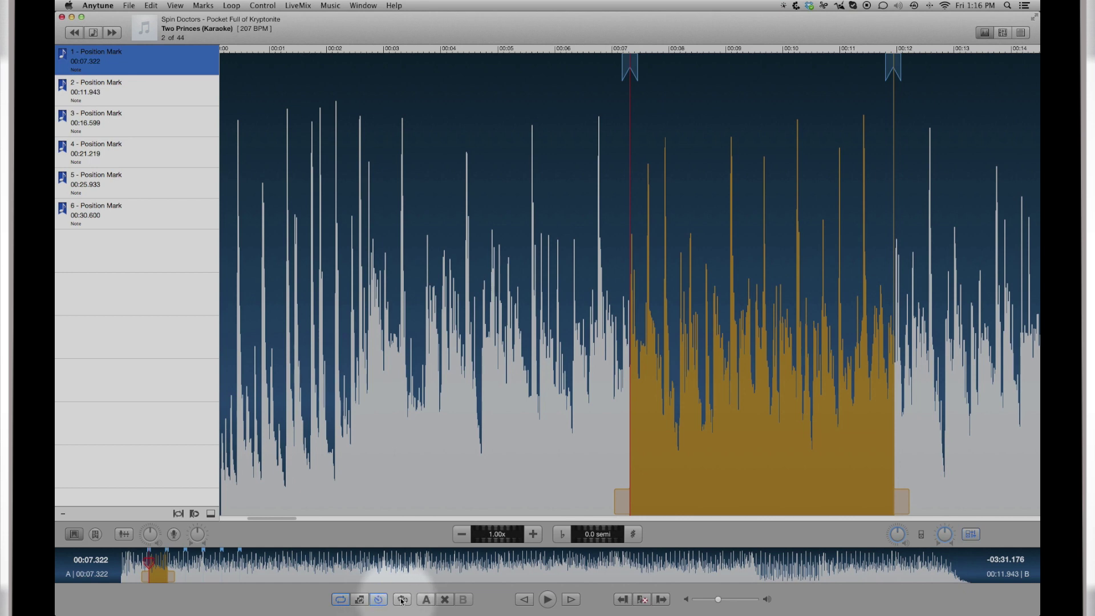
- Play the Two Princes (Karaoke) loop with loop delay enabled, and stop it
{"action": "left_click", "coordinate": [547, 599]}
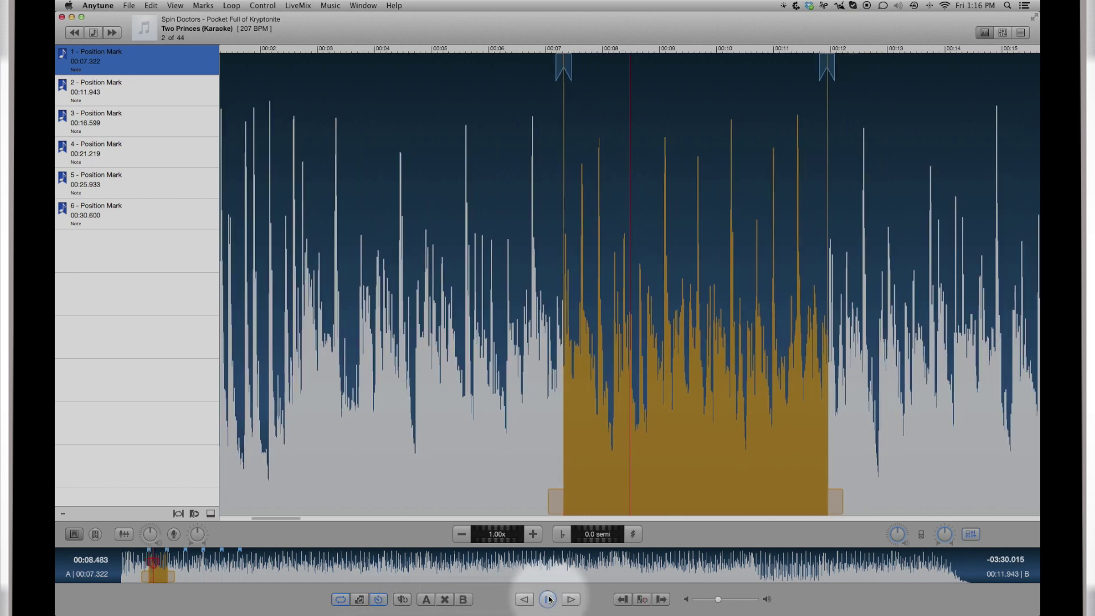
{"action": "left_click", "coordinate": [547, 496]}
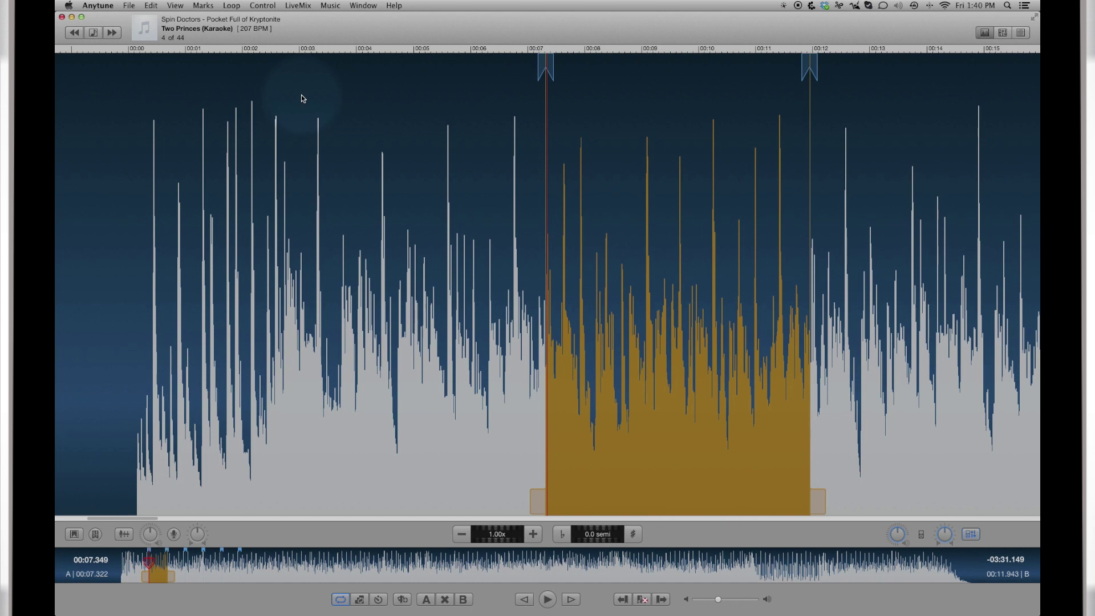
- Start delayed playback of the Two Princes (Karaoke) loop, and pause it
{"action": "left_click", "coordinate": [262, 6]}
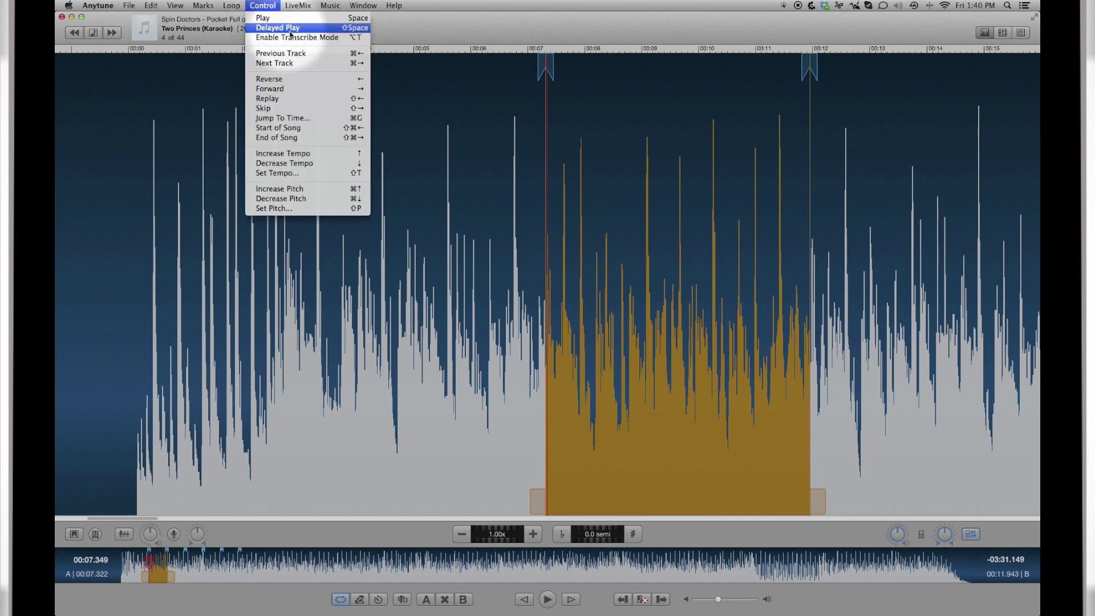
{"action": "left_click", "coordinate": [348, 29]}
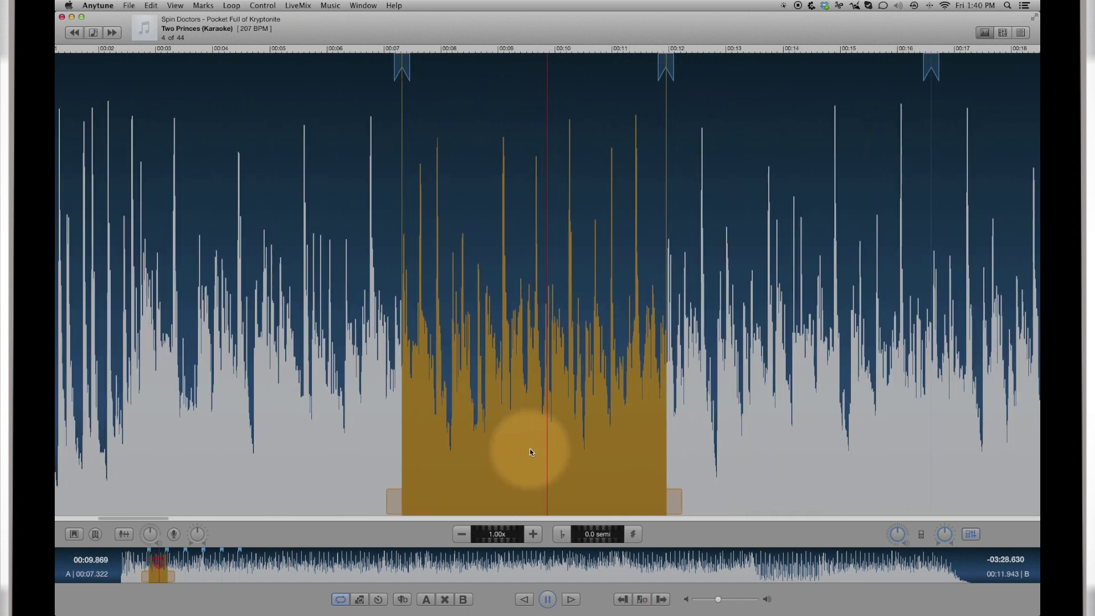
{"action": "key", "text": "space"}
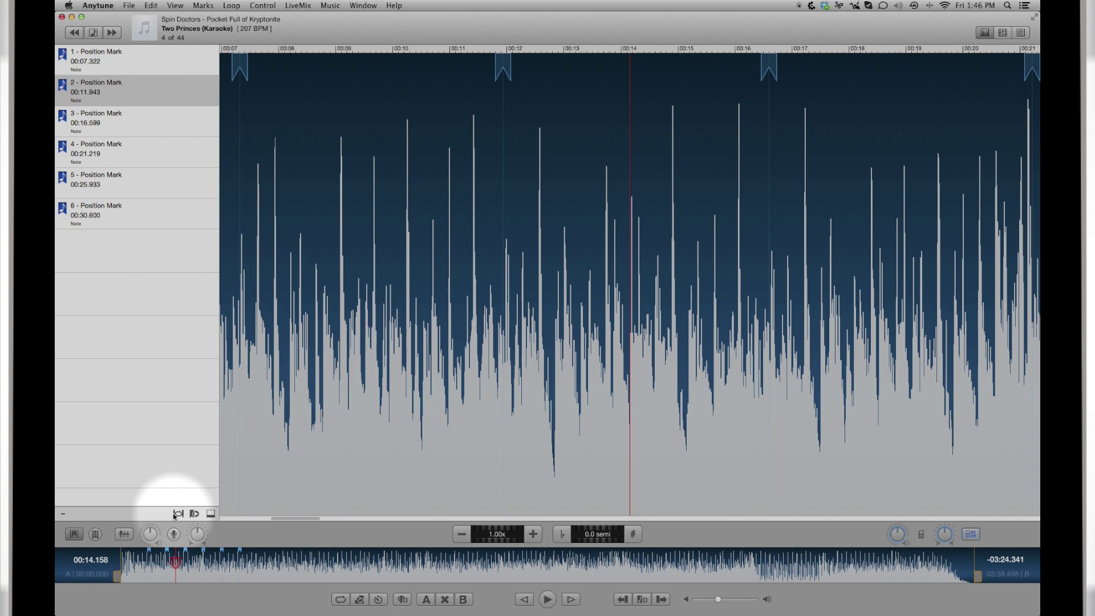
- Turn on looping between marks and loop the Two Princes (Karaoke) sections starting at position marks 2 through 6 and 1
{"action": "left_click", "coordinate": [176, 514]}
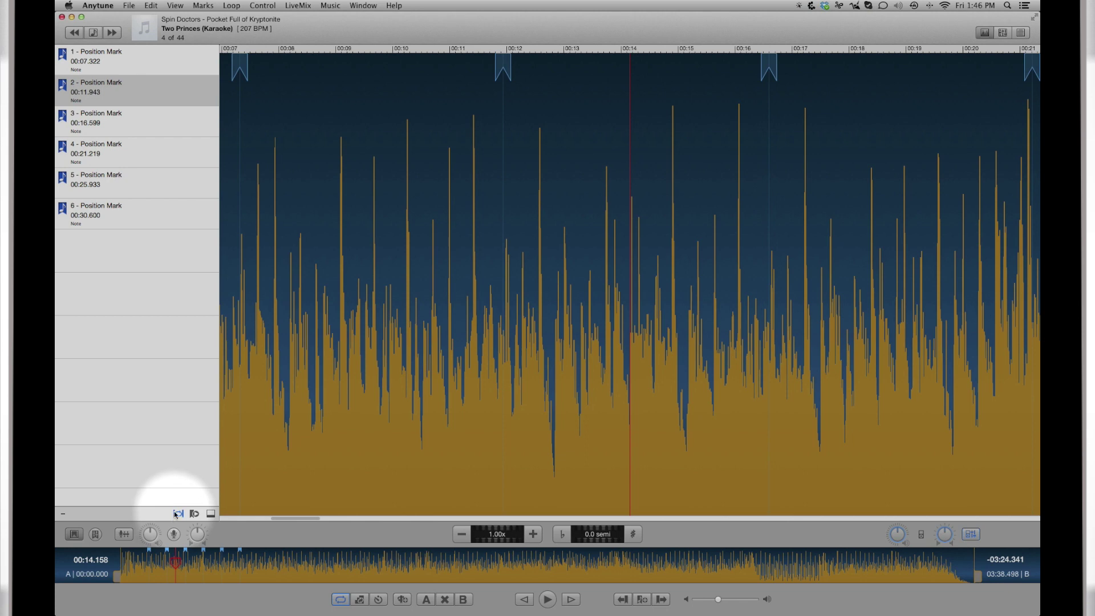
{"action": "left_click", "coordinate": [64, 90]}
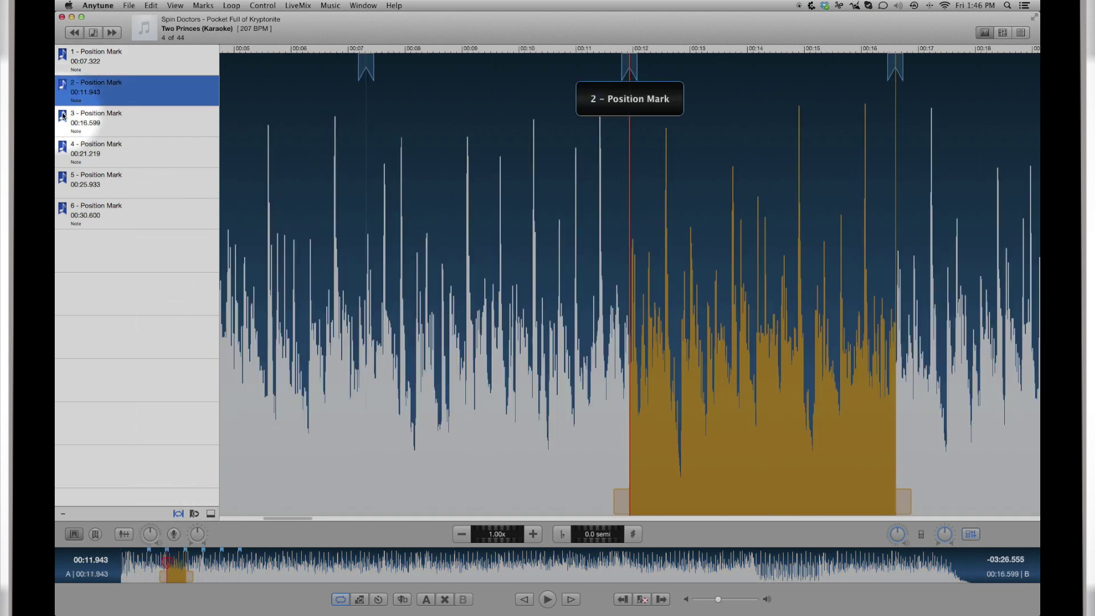
{"action": "left_click", "coordinate": [64, 115]}
{"action": "left_click", "coordinate": [64, 146]}
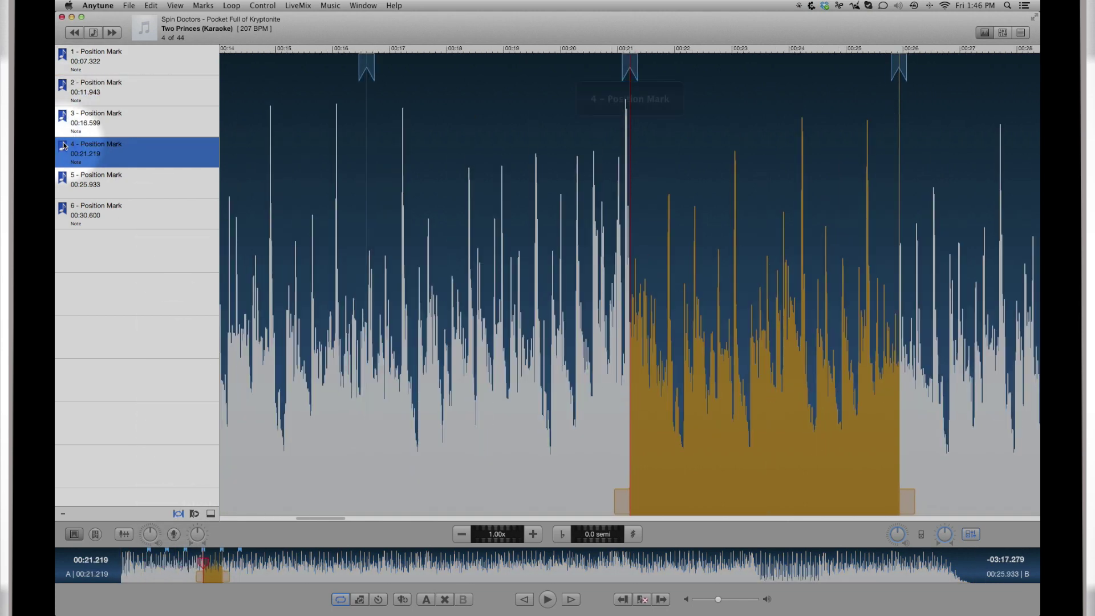
{"action": "left_click", "coordinate": [66, 176]}
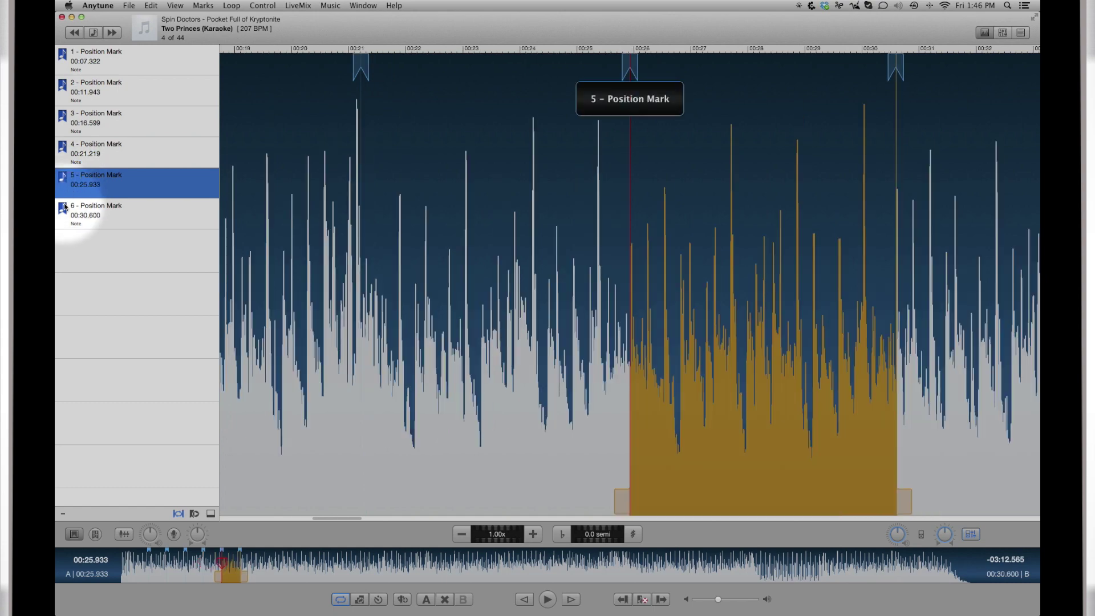
{"action": "left_click", "coordinate": [63, 206]}
{"action": "left_click", "coordinate": [68, 57]}
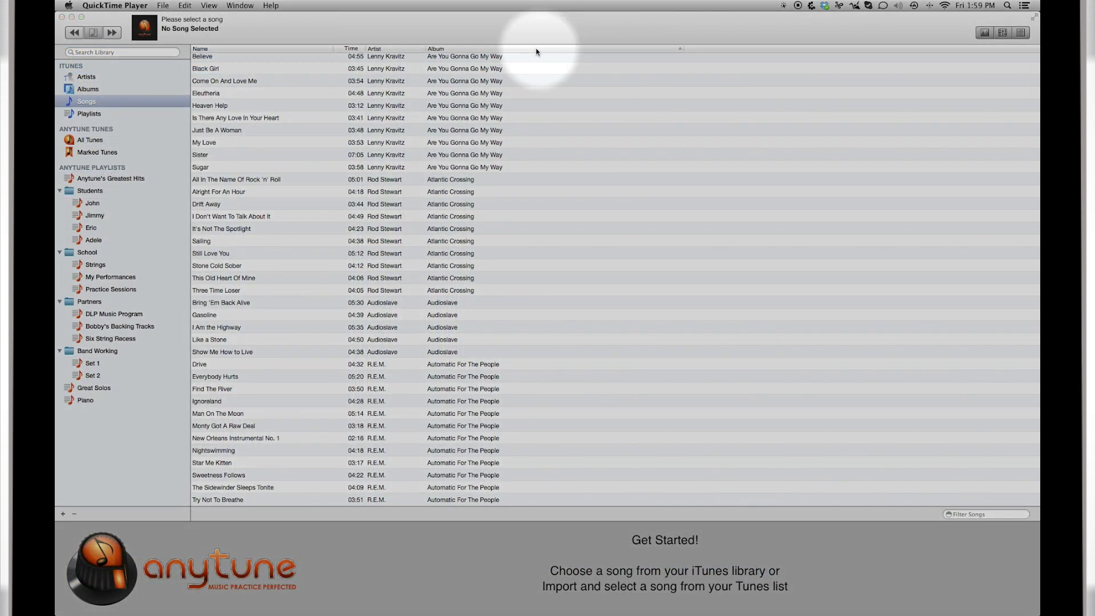
- Sort the iTunes song list by album, artist, time and finally name
{"action": "left_click", "coordinate": [542, 50]}
{"action": "left_click", "coordinate": [394, 48]}
{"action": "left_click", "coordinate": [349, 48]}
{"action": "left_click", "coordinate": [305, 49]}
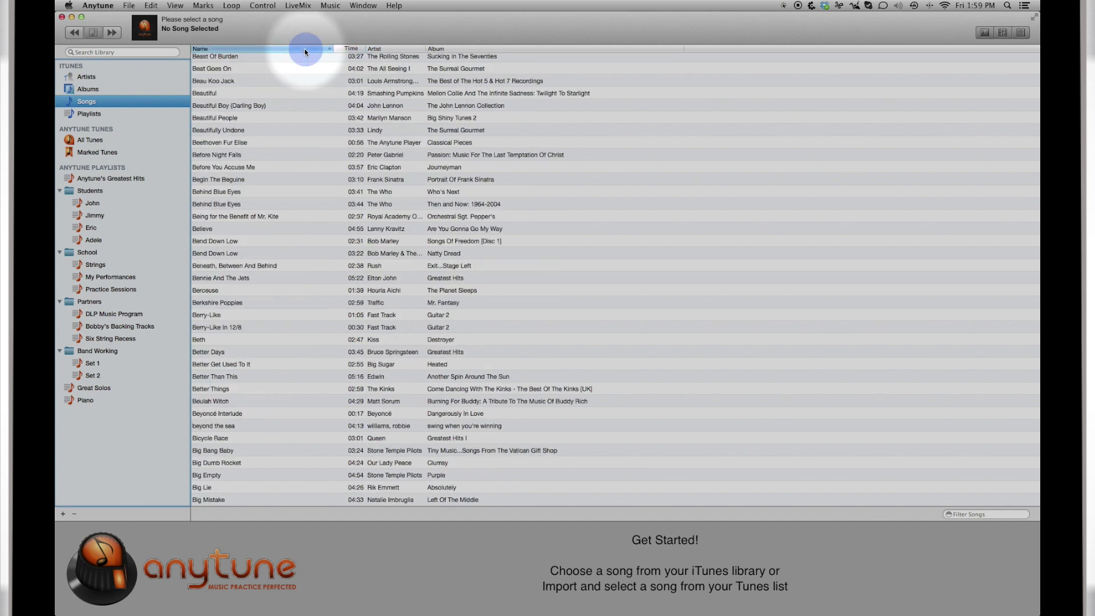
- Load Miles Jaco Jam from the Bobby's Backing Tracks iTunes playlist and select it in All Tunes
{"action": "left_click", "coordinate": [100, 115]}
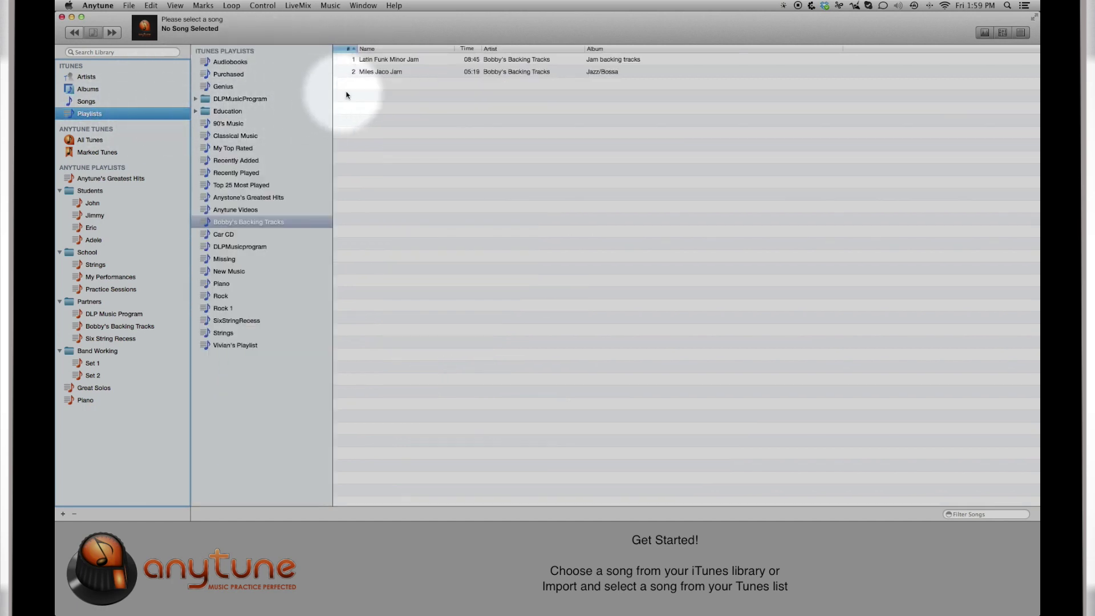
{"action": "left_click", "coordinate": [398, 76]}
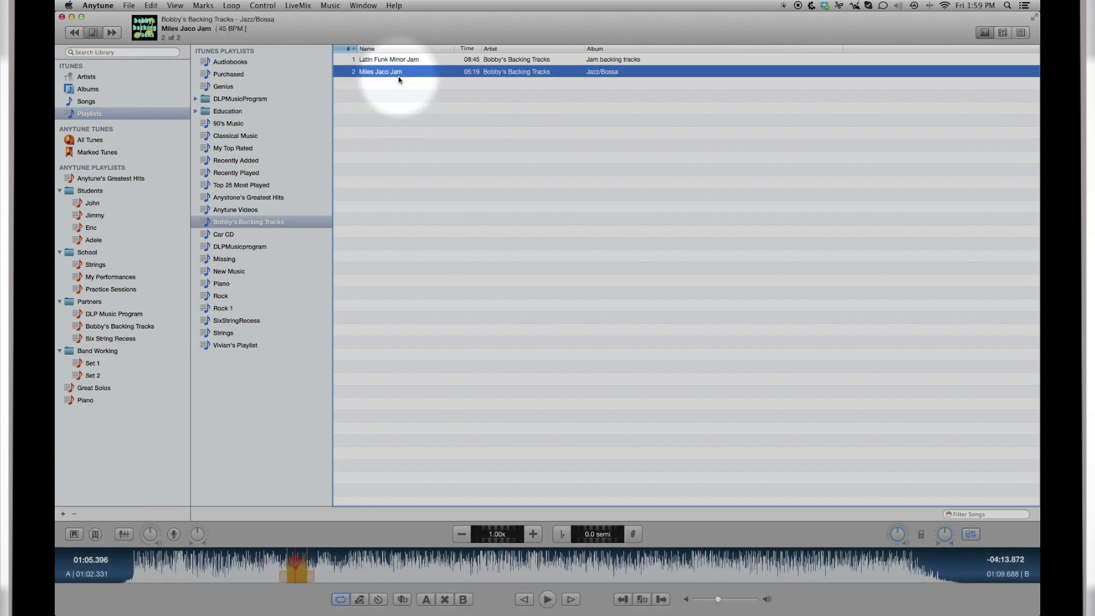
{"action": "left_click", "coordinate": [91, 141]}
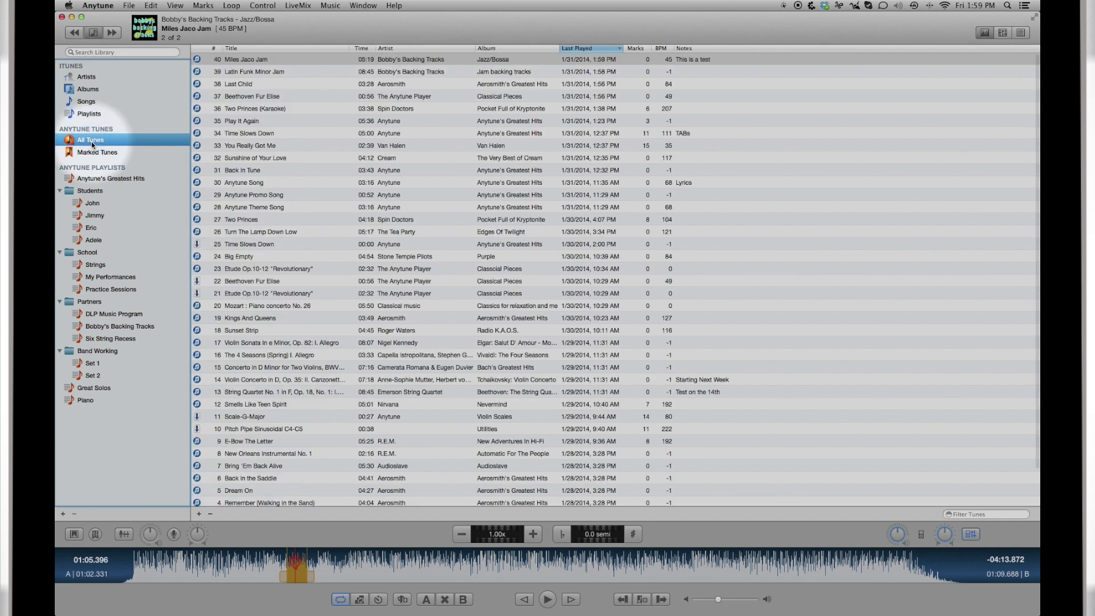
{"action": "left_click", "coordinate": [264, 61]}
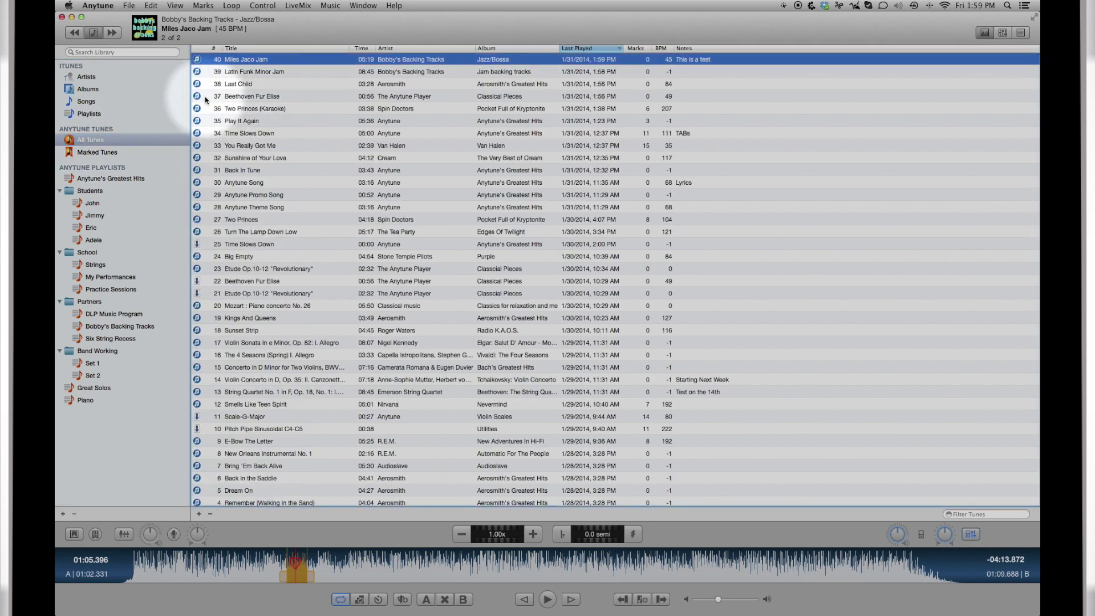
- Switch to Finder, add 01 Time Slows Down.mp3, 02 Back In Tune.mp3 and 03 Play It Again.mp3 to the Set 1 playlist, and show it
{"action": "key", "text": "super+Tab"}
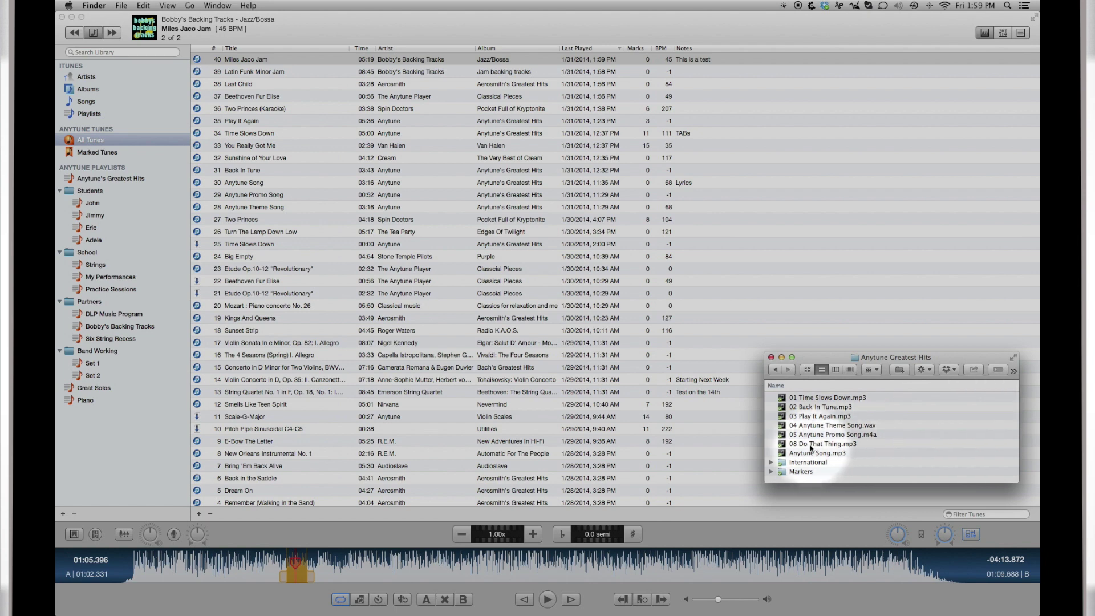
{"action": "left_click", "coordinate": [809, 408], "text": "shift"}
{"action": "left_click_drag", "start_coordinate": [806, 409], "coordinate": [91, 367]}
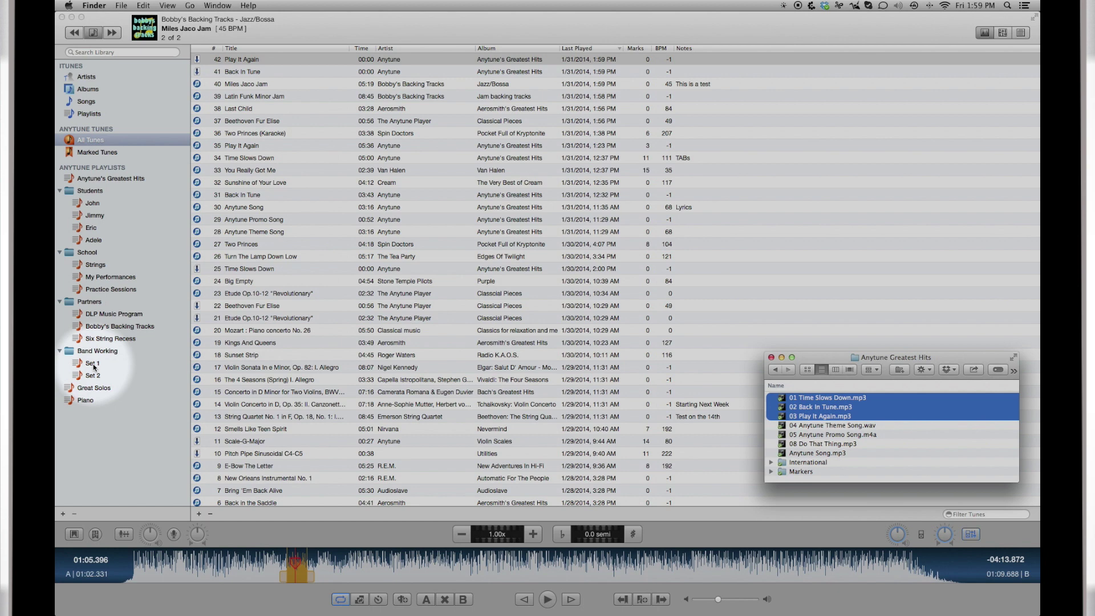
{"action": "left_click", "coordinate": [93, 365]}
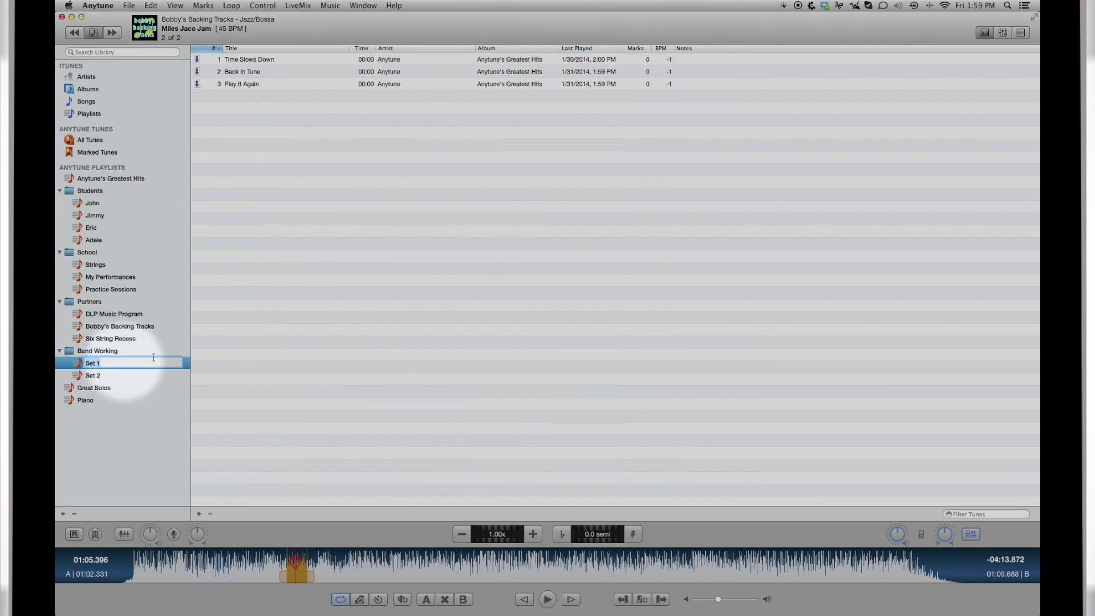
- Switch to iTunes, add Sunshine of Your Love and You Really Got Me to Anytune's Set 2 playlist, and select the latter there
{"action": "key", "text": "super+Tab"}
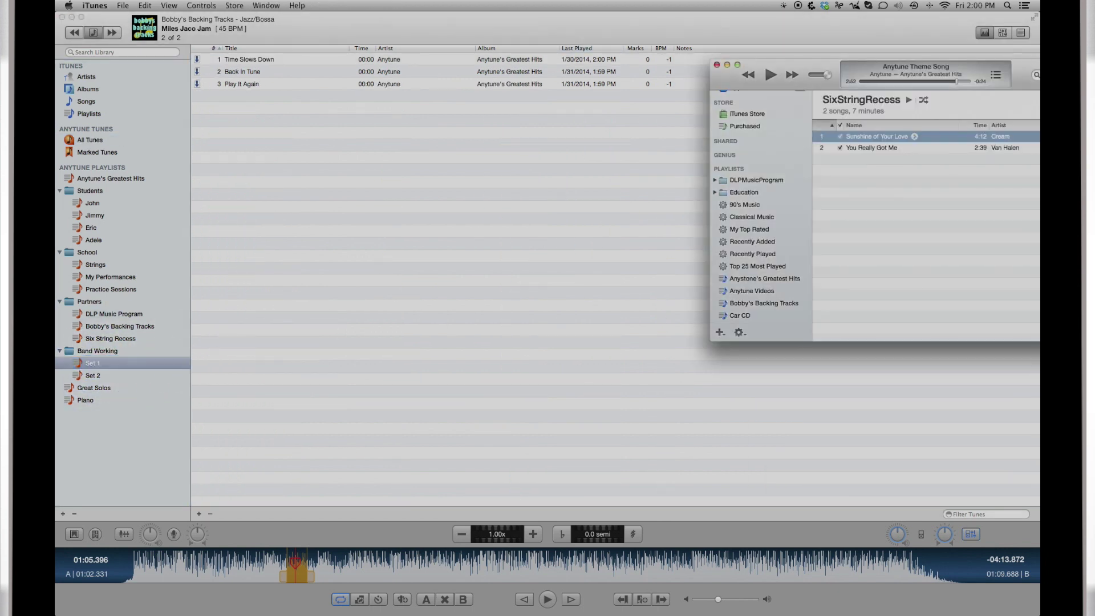
{"action": "left_click", "coordinate": [863, 149]}
{"action": "left_click_drag", "start_coordinate": [857, 151], "coordinate": [112, 377]}
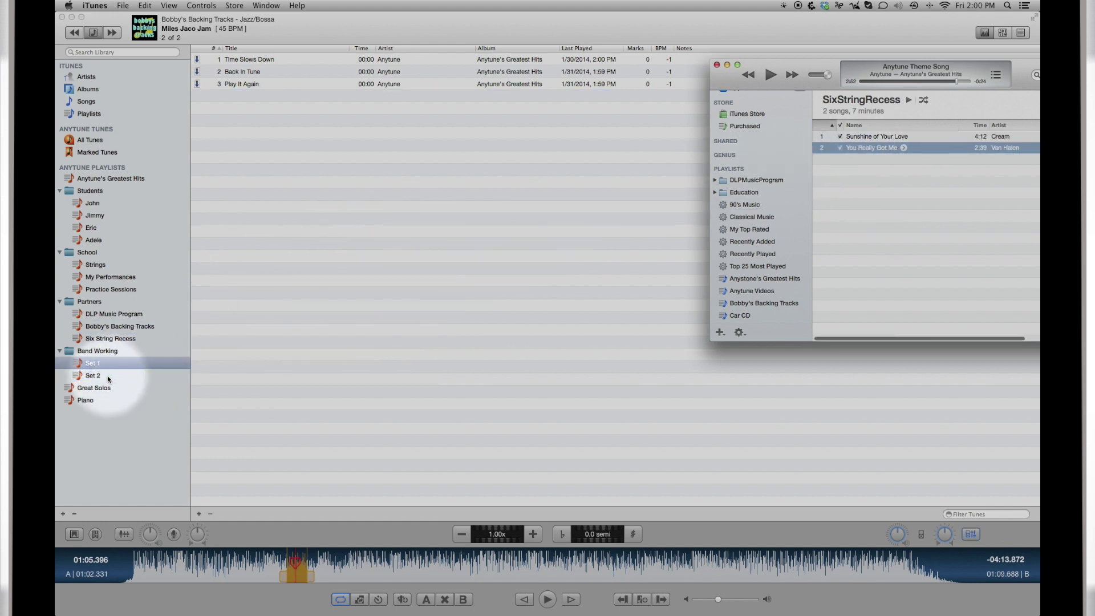
{"action": "left_click", "coordinate": [107, 379]}
{"action": "left_click", "coordinate": [106, 377]}
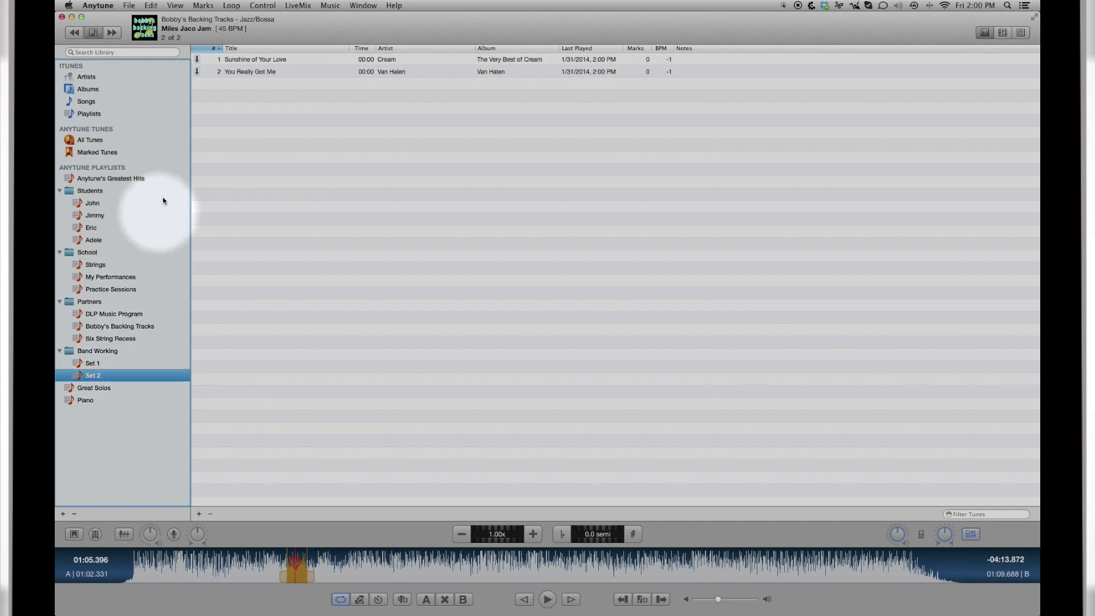
{"action": "left_click", "coordinate": [270, 73]}
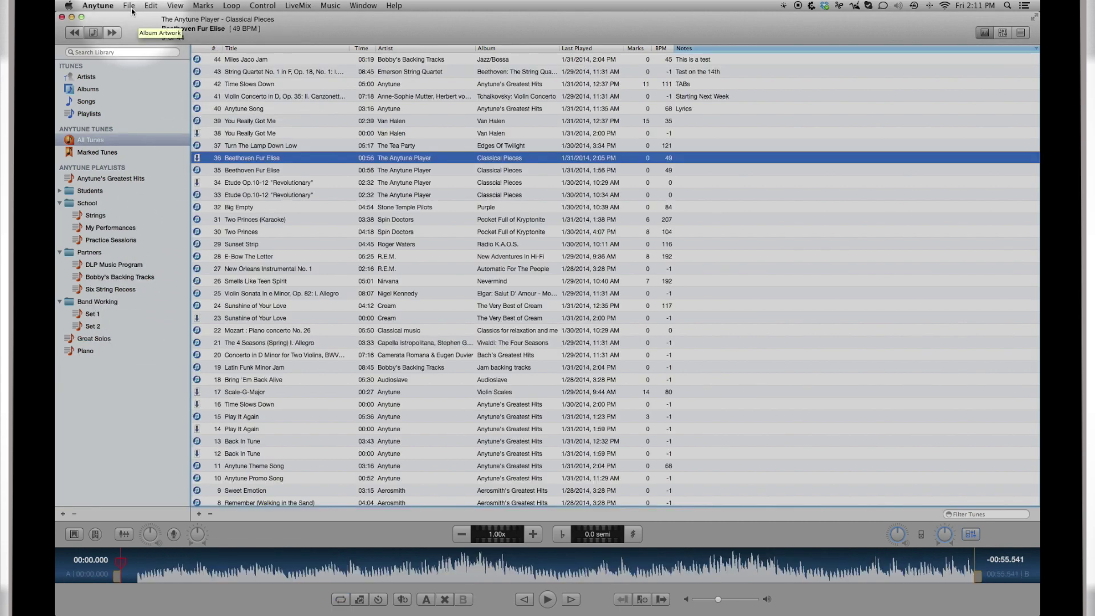
- Add the file 04 Anytune Theme Song.wav from the Anytune Greatest Hits folder to Anytune
{"action": "left_click", "coordinate": [129, 6]}
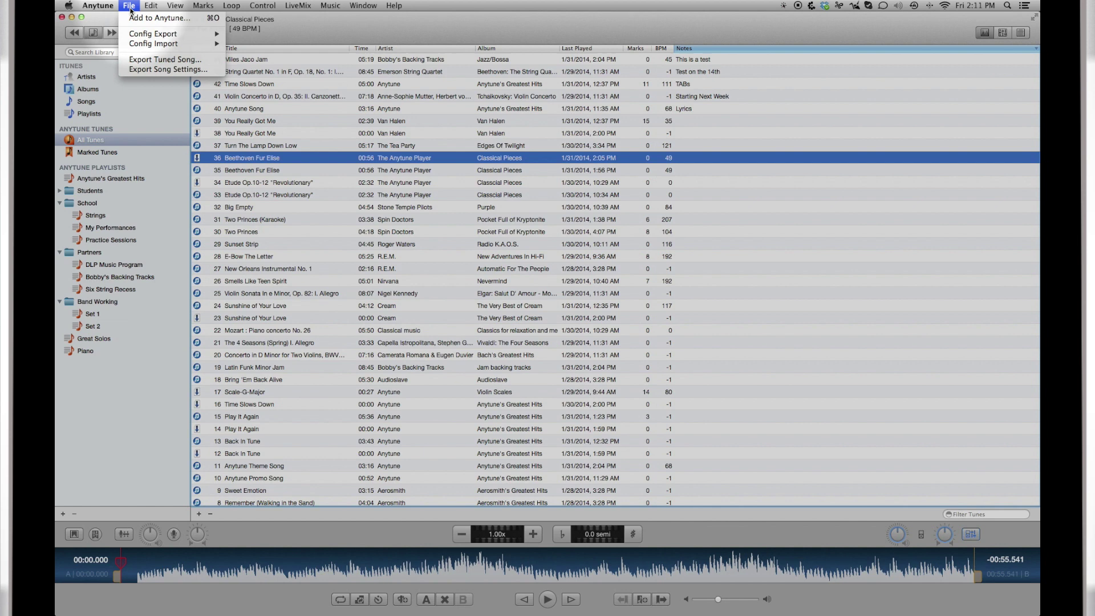
{"action": "left_click", "coordinate": [134, 19]}
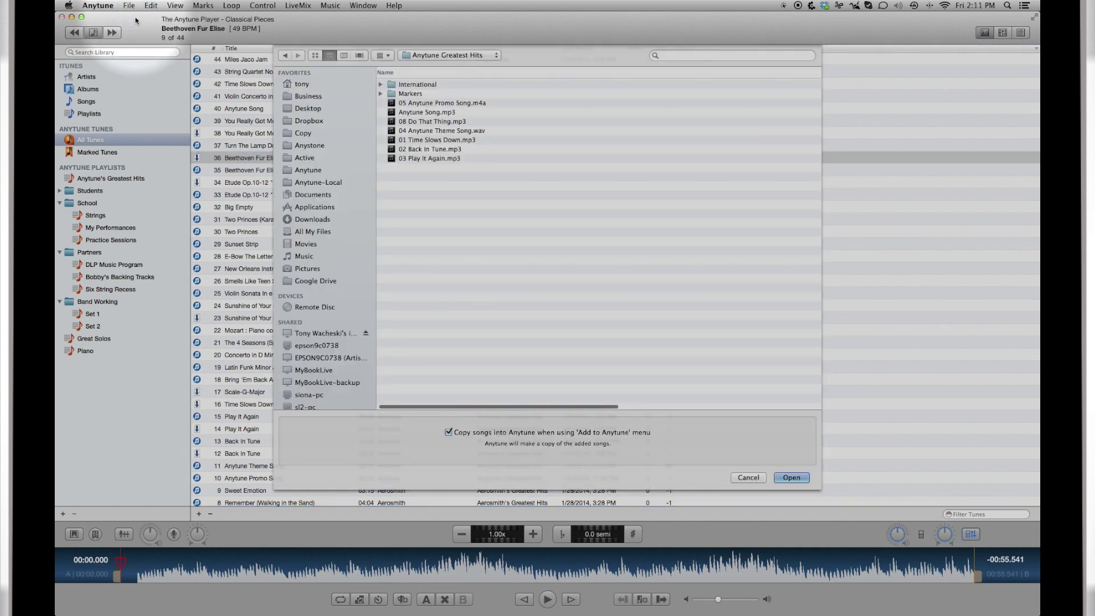
{"action": "left_click", "coordinate": [423, 131]}
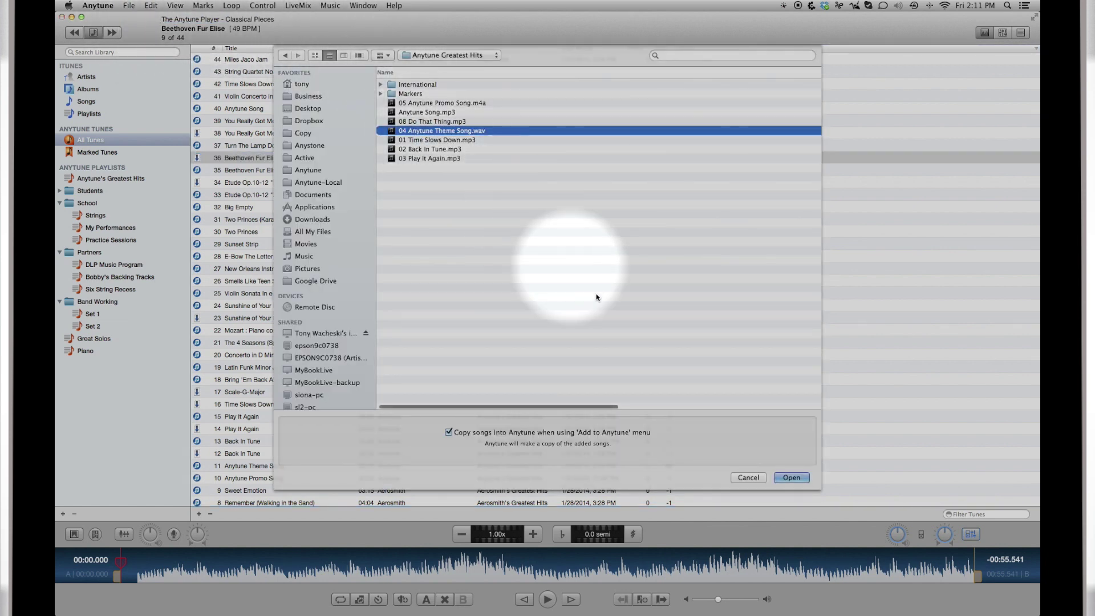
{"action": "left_click", "coordinate": [779, 479]}
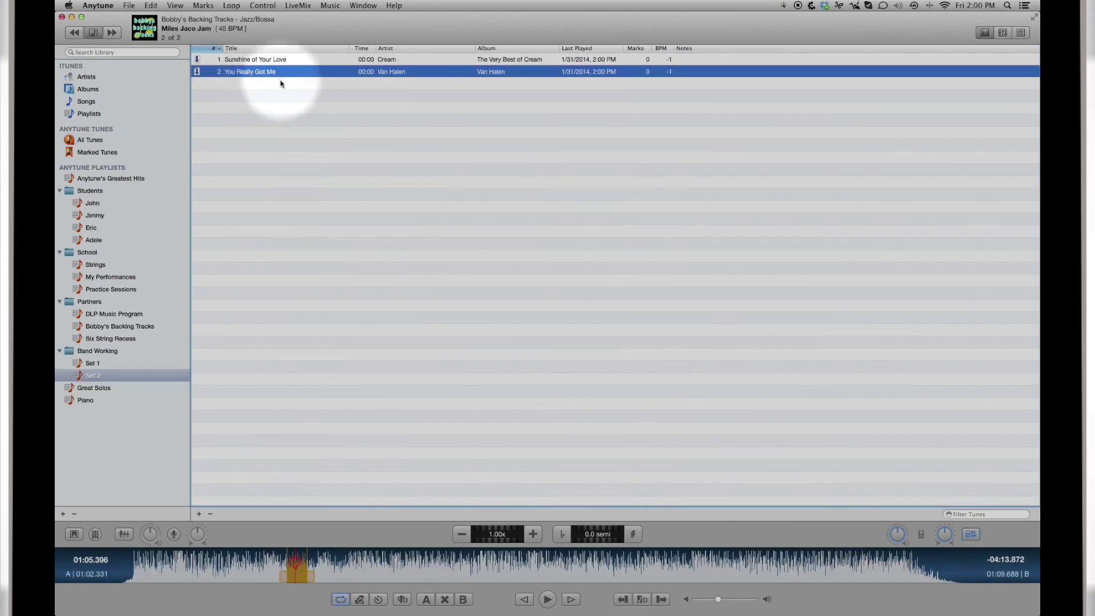
- Show the Marked Tunes list and sort it by number of marks
{"action": "left_click", "coordinate": [114, 154]}
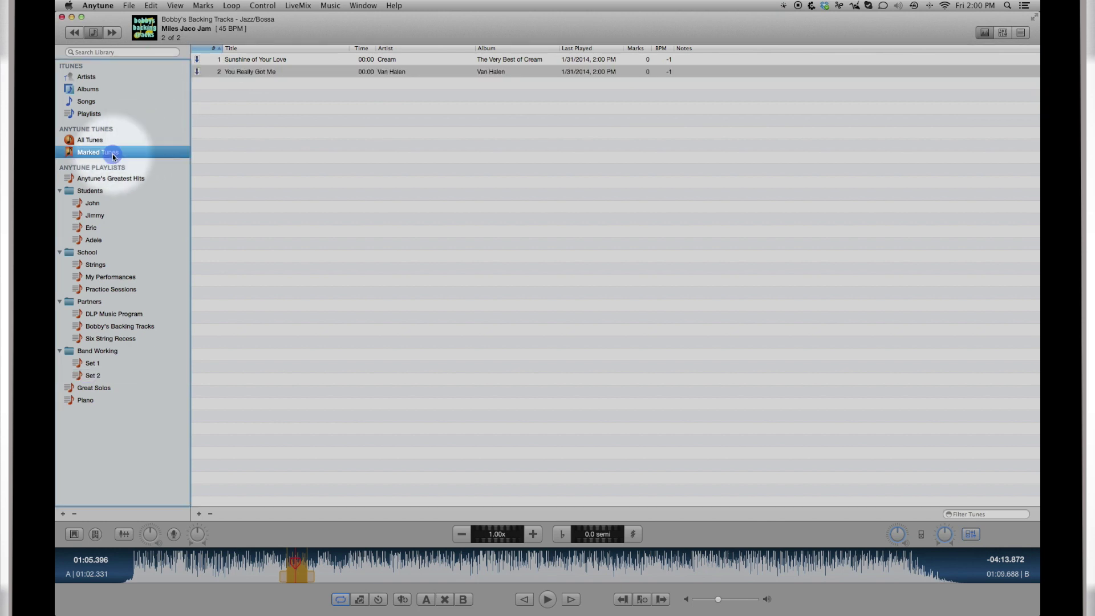
{"action": "left_click", "coordinate": [637, 49]}
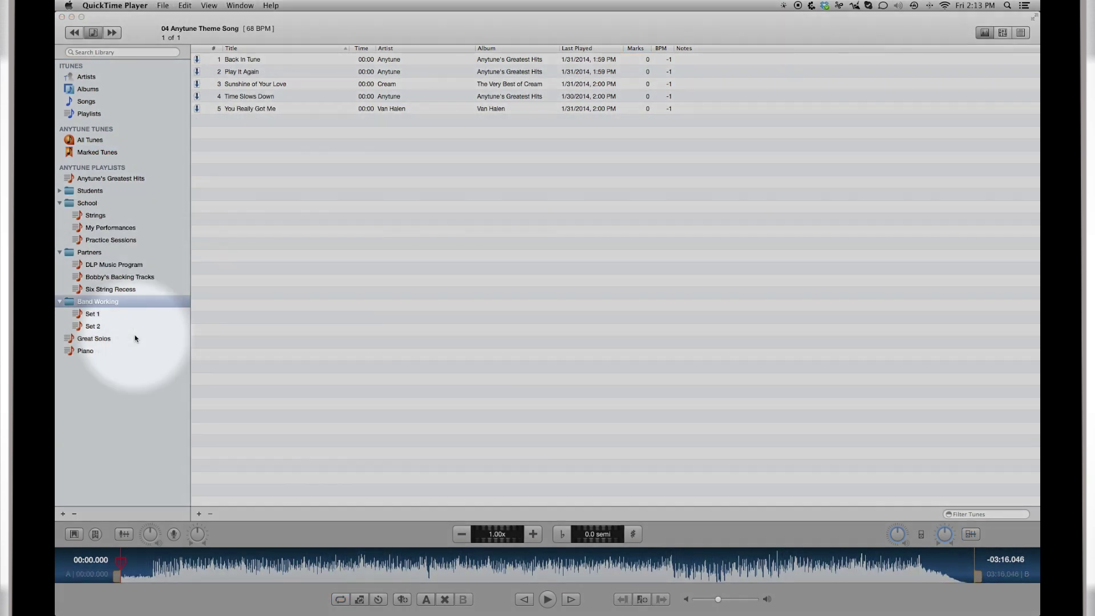
- Create a new playlist named Set 3 in the Band Working folder
{"action": "left_click", "coordinate": [63, 513]}
{"action": "left_click", "coordinate": [87, 527]}
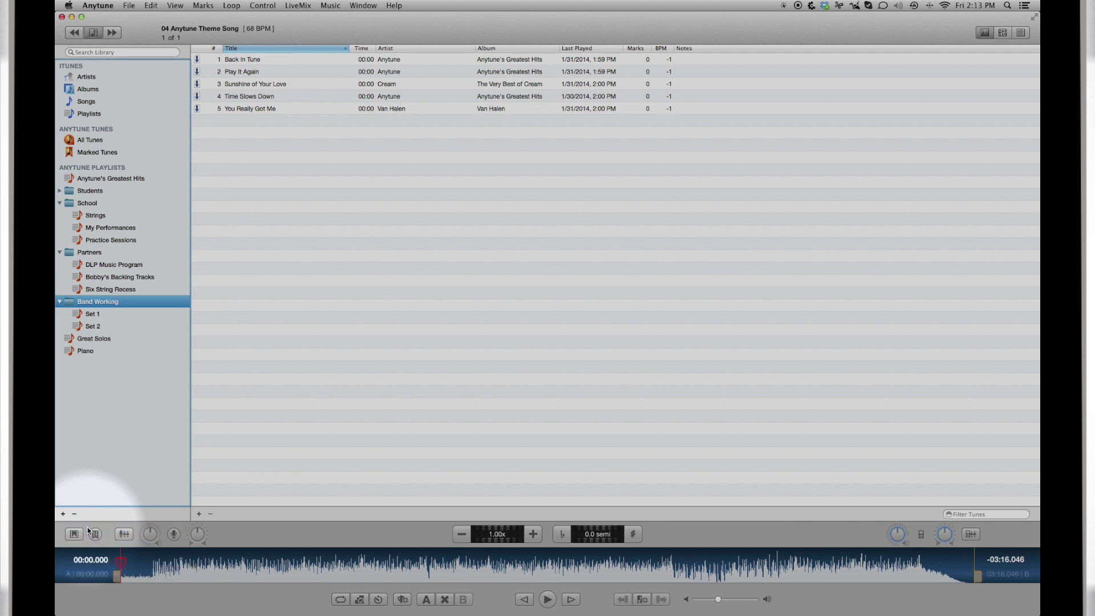
{"action": "type", "text": "Set 3"}
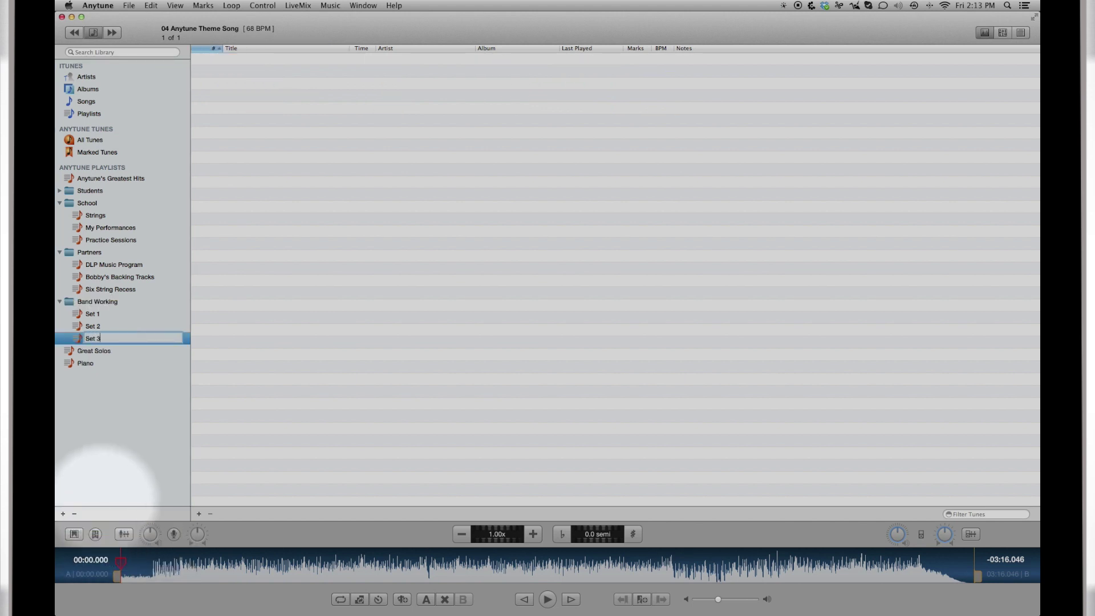
{"action": "key", "text": "Return"}
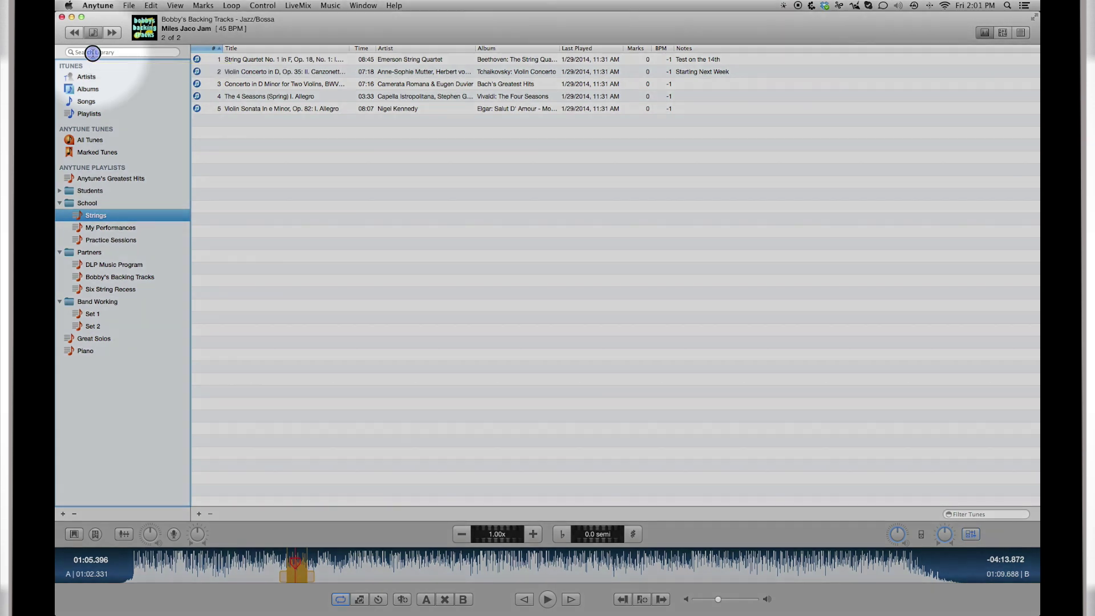
- Search the library for Anytune and choose Anytune Promo Song from the results
{"action": "left_click", "coordinate": [92, 53]}
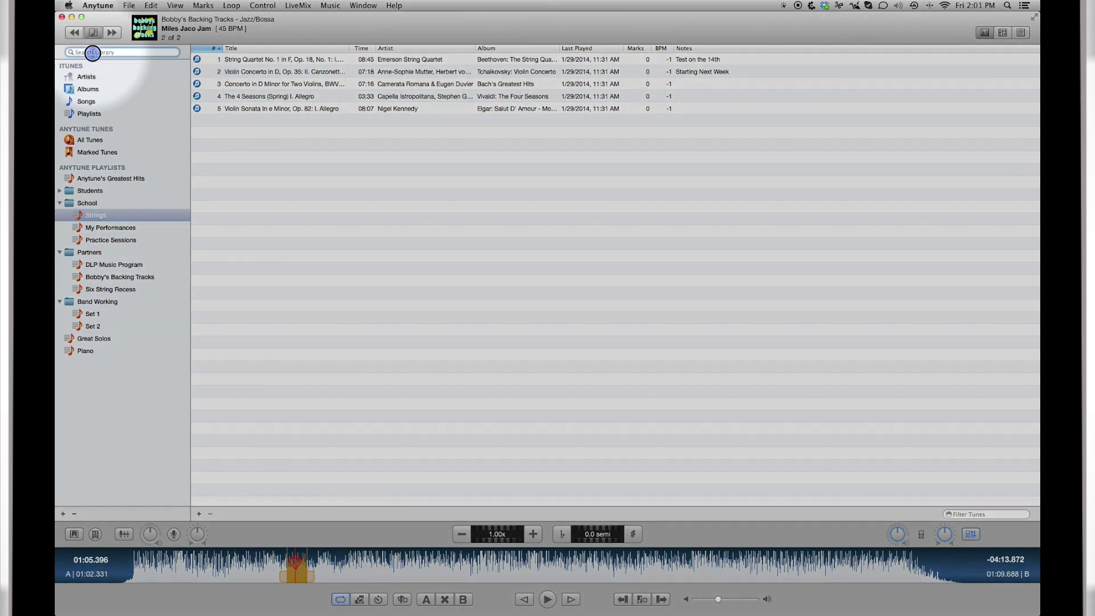
{"action": "type", "text": "Anytune"}
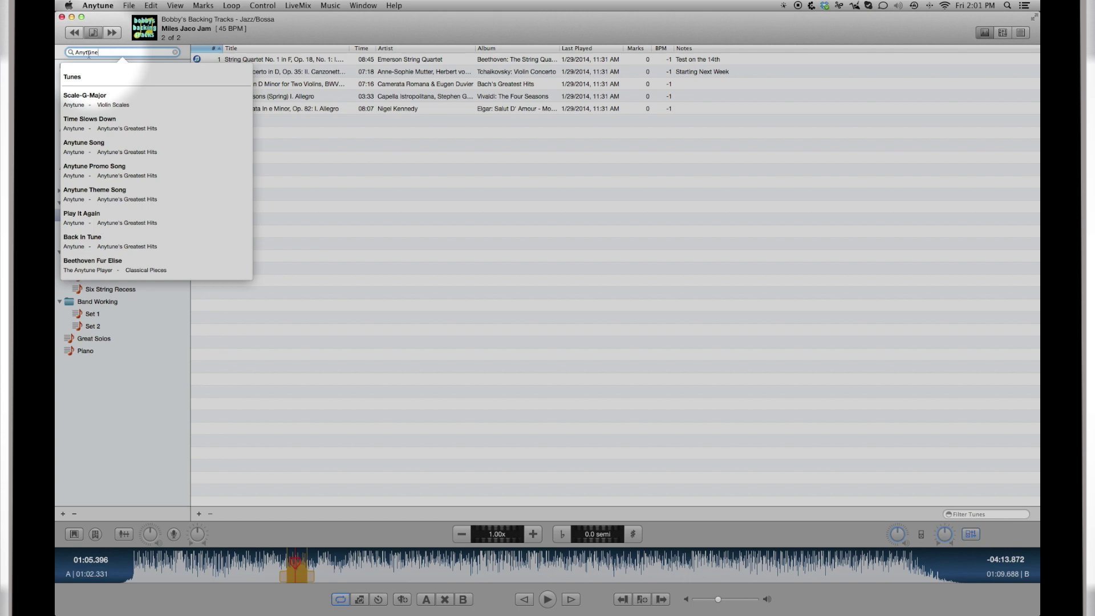
{"action": "left_click", "coordinate": [89, 166]}
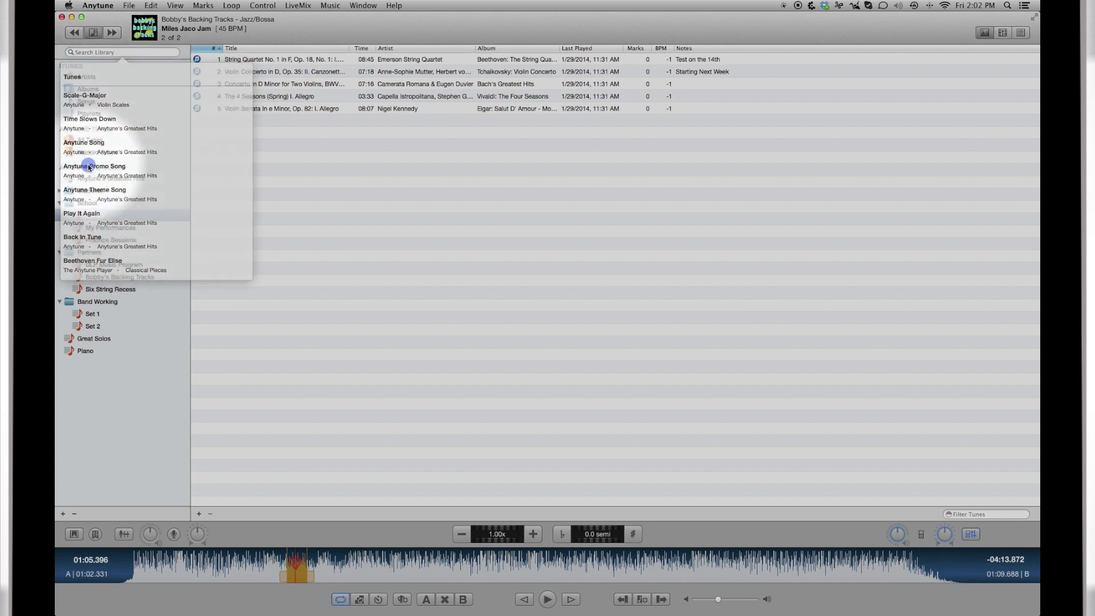
- Filter the All Tunes list by "Anytune Pro", and clear the filter
{"action": "left_click", "coordinate": [95, 142]}
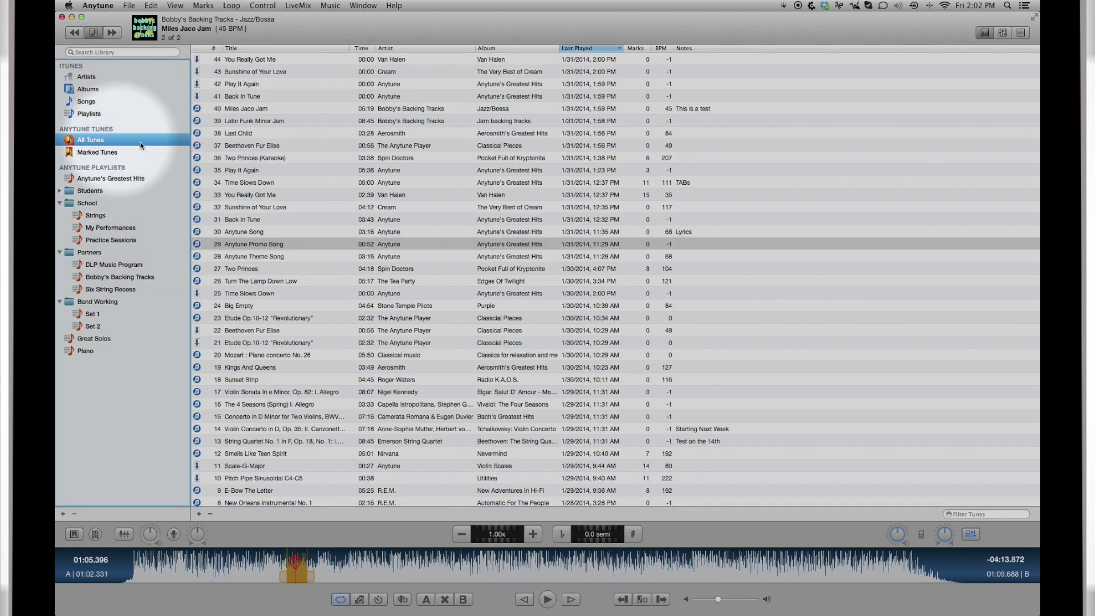
{"action": "left_click", "coordinate": [966, 514]}
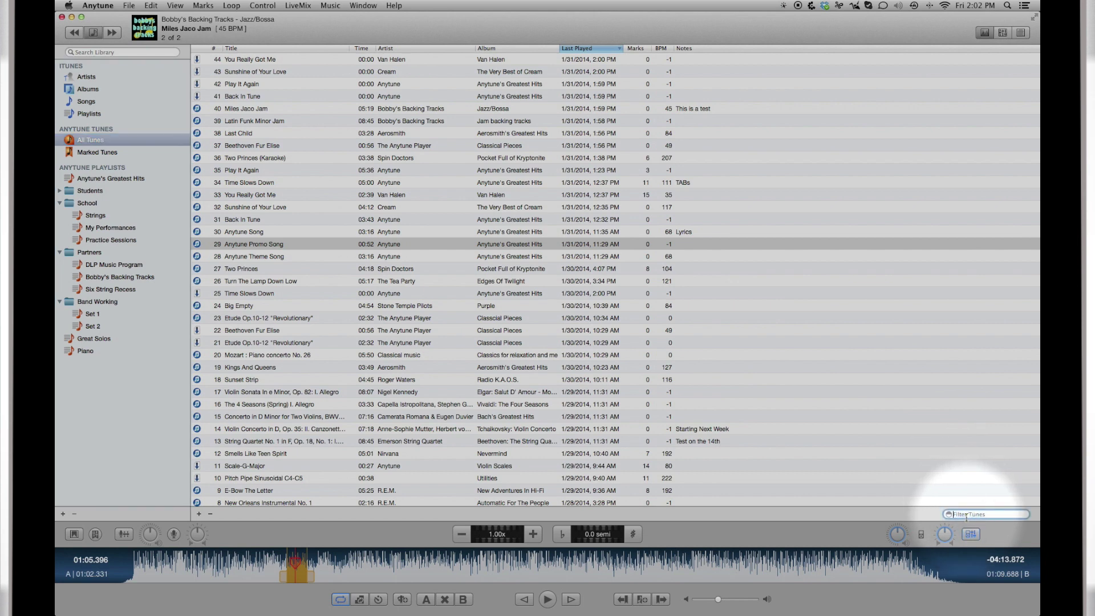
{"action": "type", "text": "Anyt"}
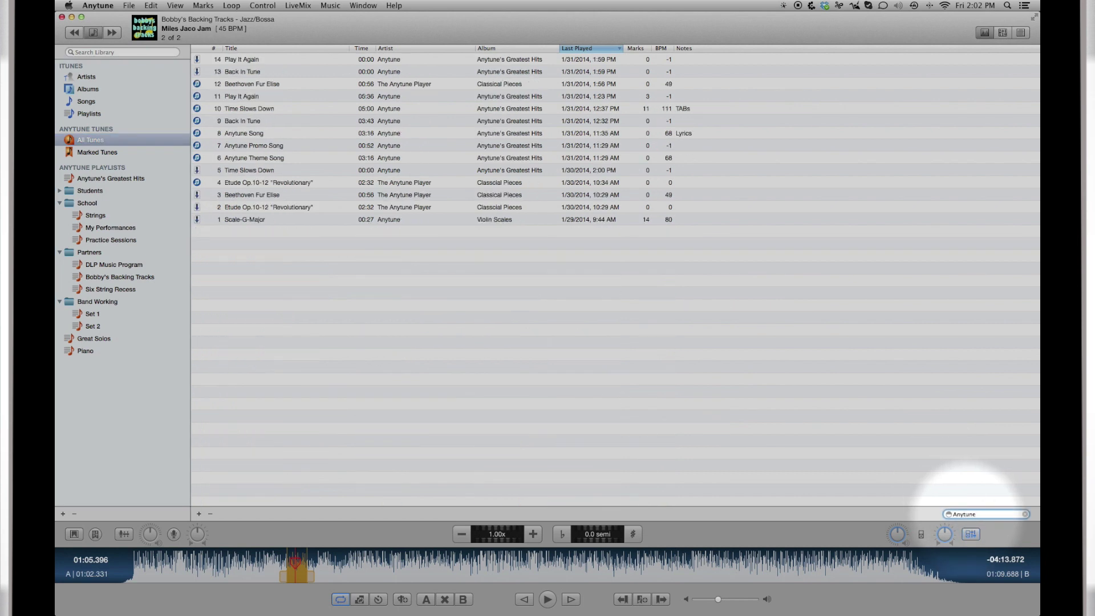
{"action": "type", "text": "une Pro"}
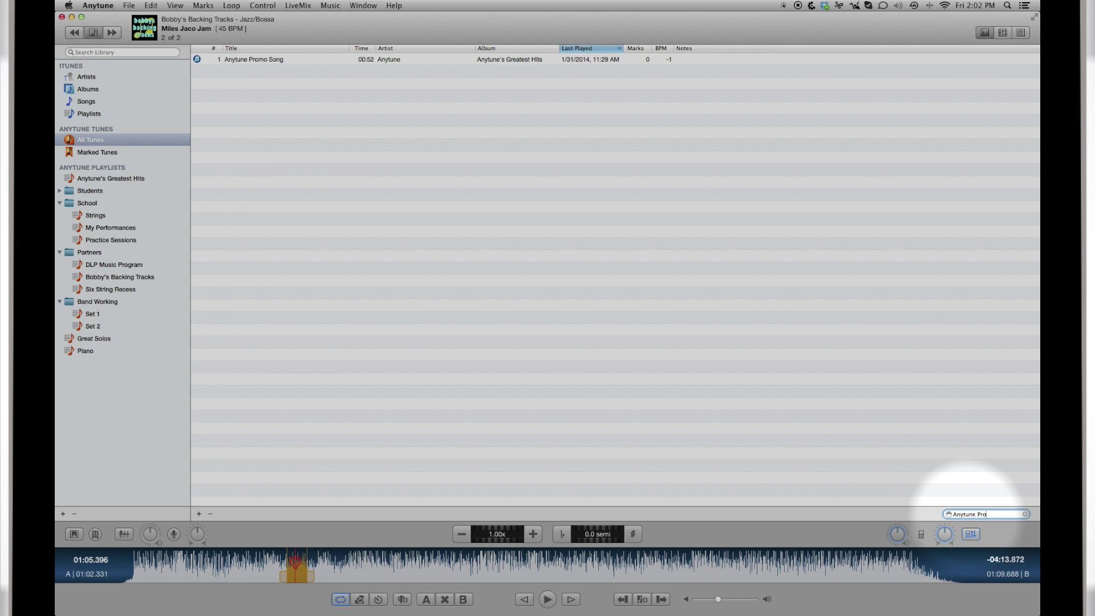
{"action": "key", "text": "Tab"}
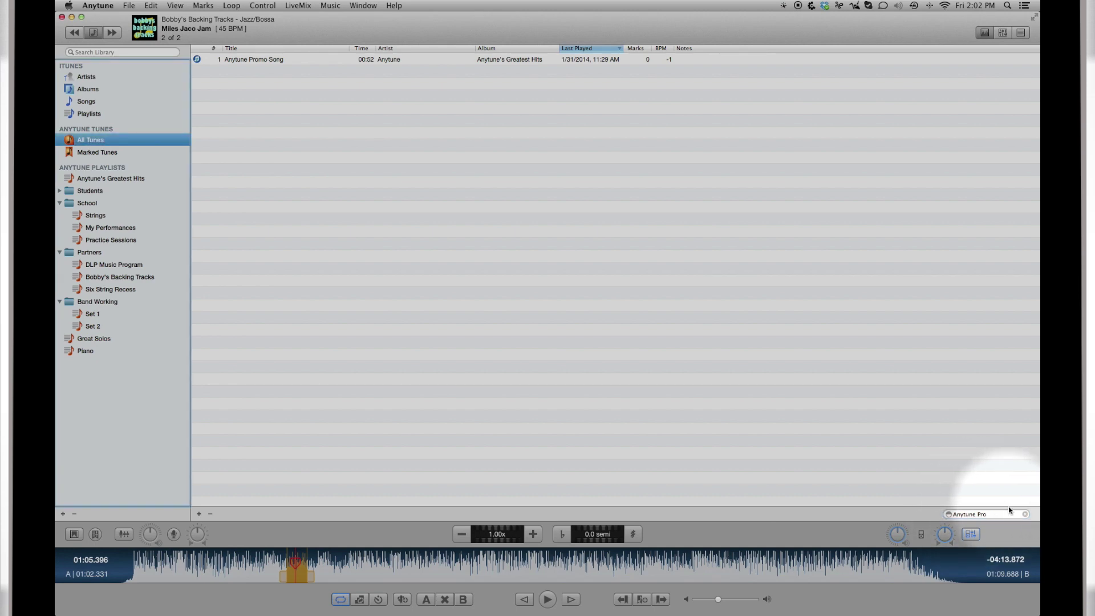
{"action": "left_click", "coordinate": [1025, 515]}
- Sort All Tunes by title, artist, album and marks, finishing with notes in descending order
{"action": "left_click", "coordinate": [299, 48]}
{"action": "left_click", "coordinate": [425, 49]}
{"action": "left_click", "coordinate": [513, 48]}
{"action": "left_click", "coordinate": [639, 48]}
{"action": "left_click", "coordinate": [683, 49]}
{"action": "left_click", "coordinate": [684, 49]}
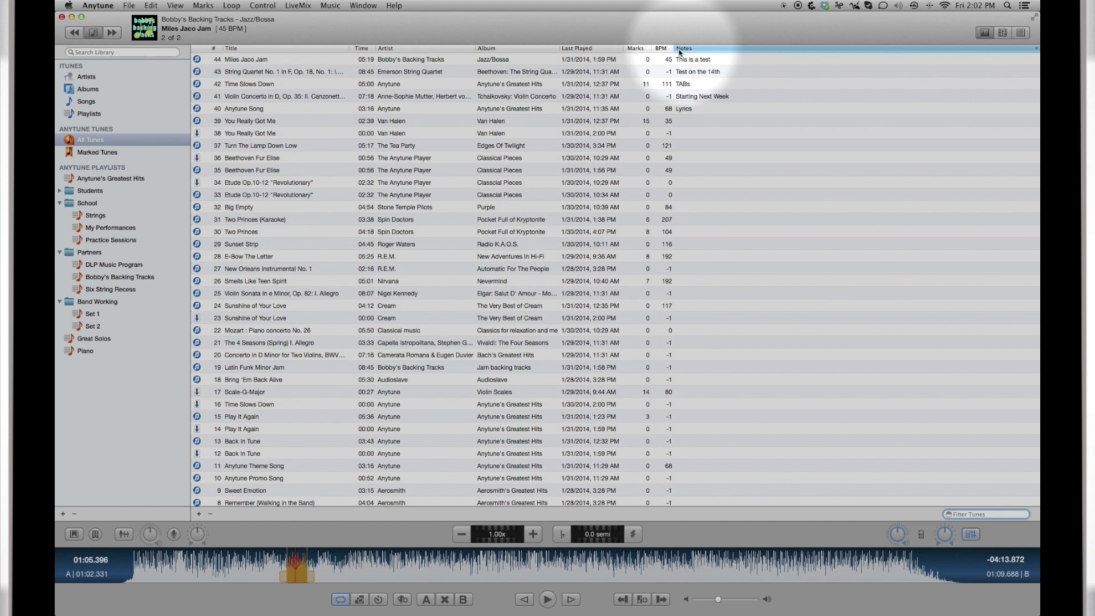
- Open the Set 1 playlist in the Band Working folder and select its first tune, Time Slows Down
{"action": "scroll", "coordinate": [312, 162], "scroll_direction": "down", "scroll_amount": 2}
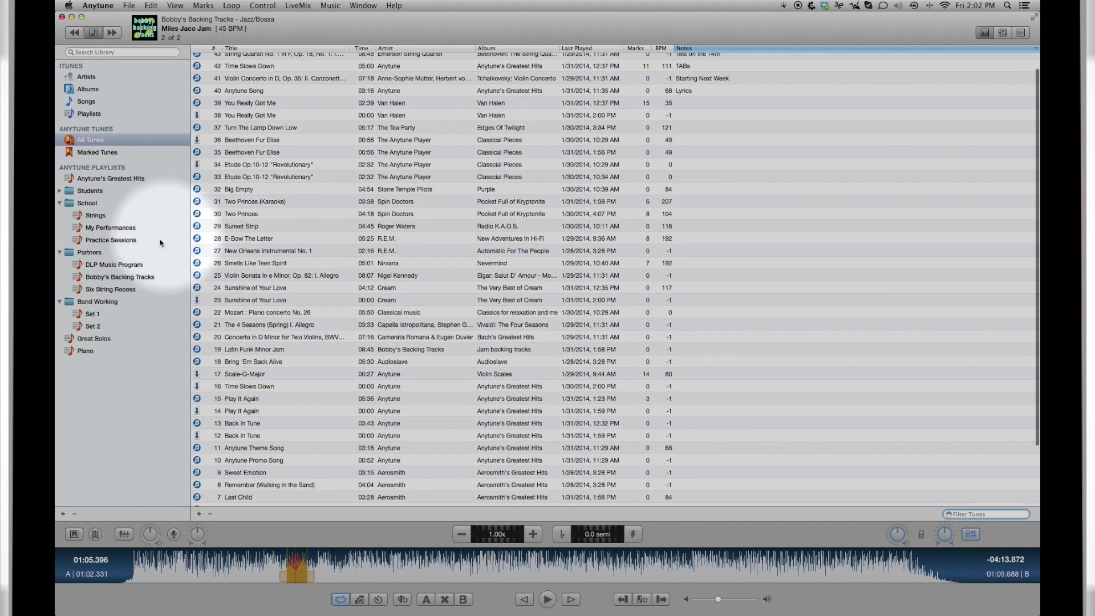
{"action": "left_click", "coordinate": [142, 315]}
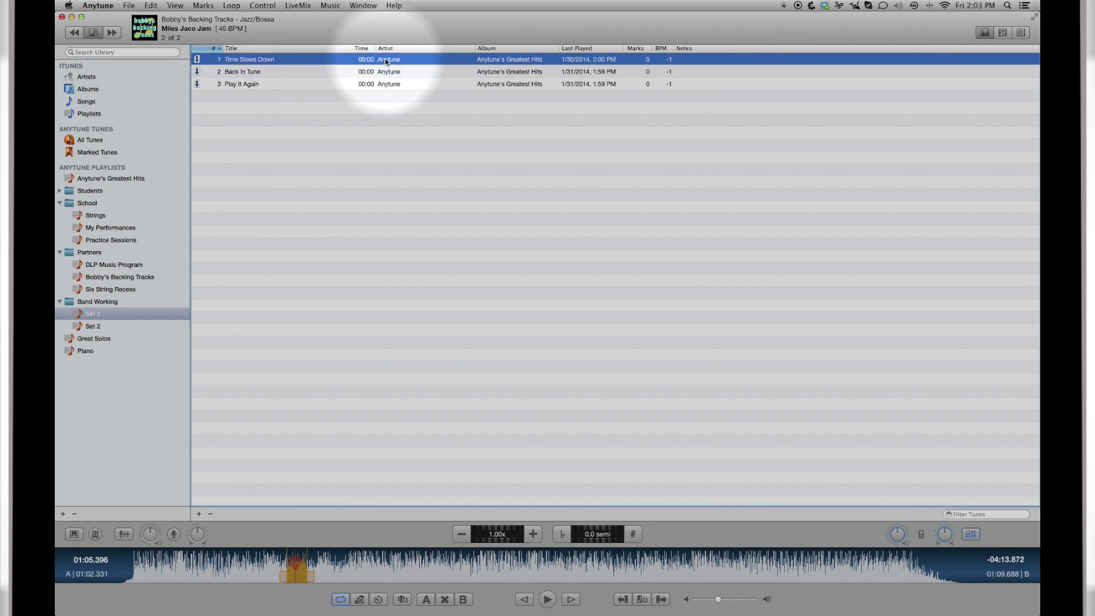
{"action": "left_click", "coordinate": [484, 58]}
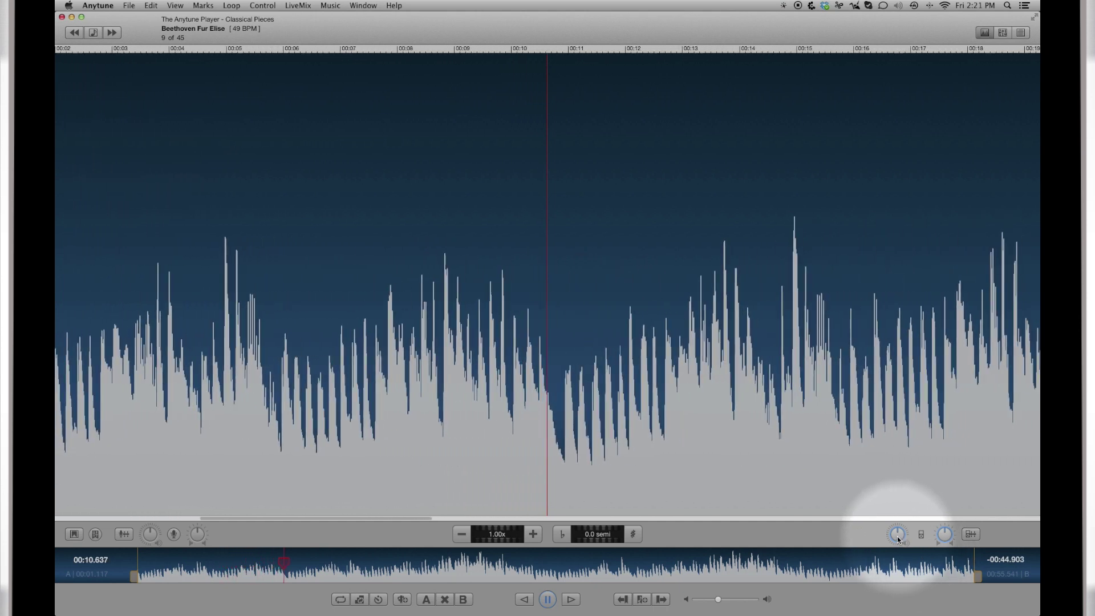
- Try the music gain above and below zero, down to about -8.7 dB, and set it to the 0 dB preset
{"action": "left_click", "coordinate": [897, 537]}
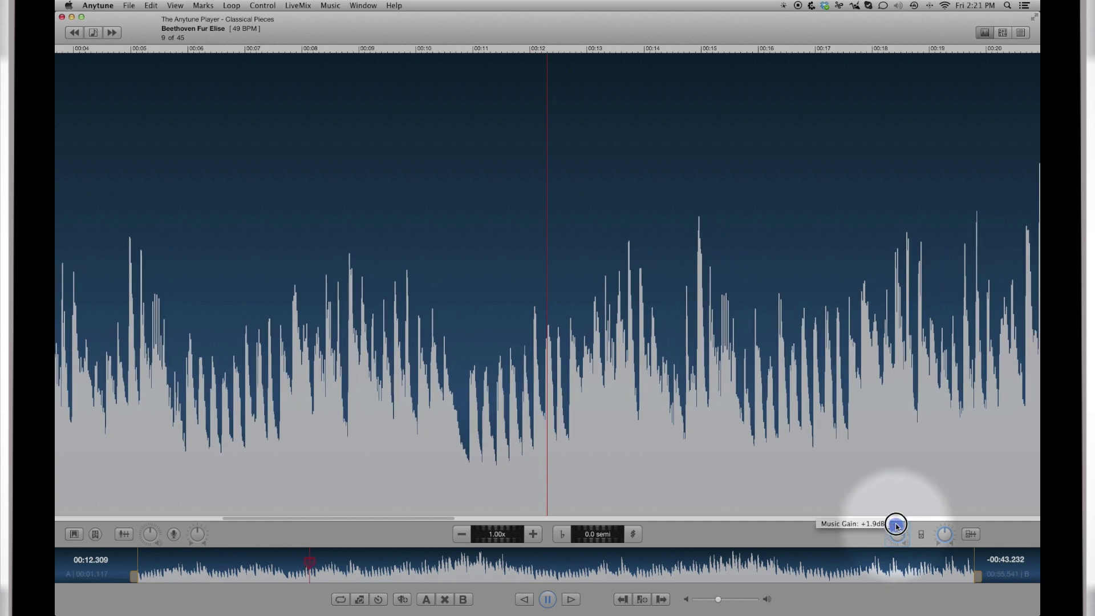
{"action": "left_click_drag", "start_coordinate": [895, 540], "coordinate": [895, 551]}
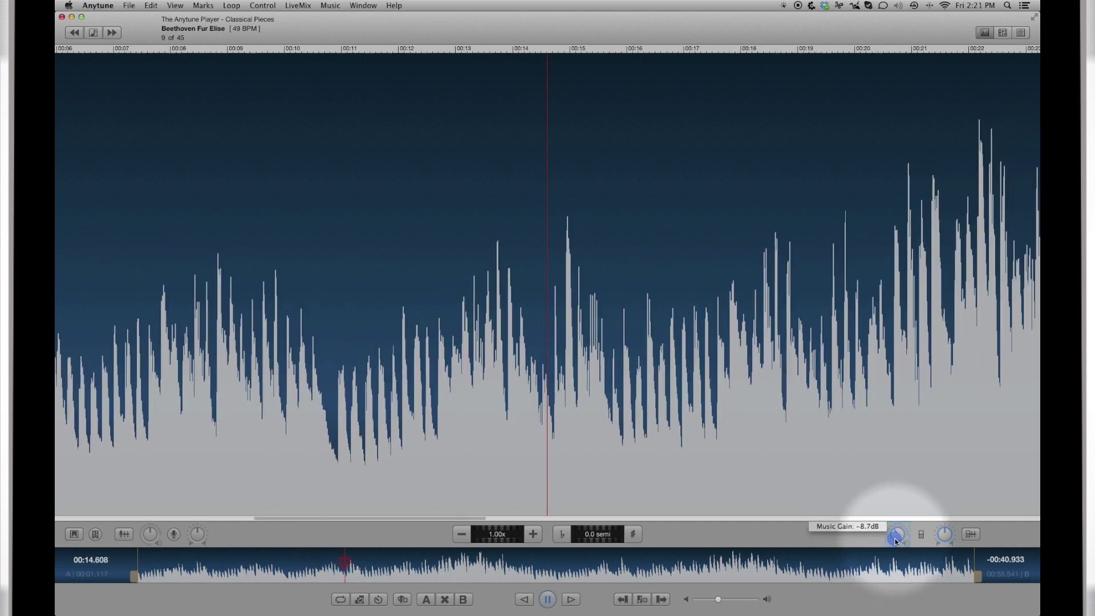
{"action": "left_click", "coordinate": [897, 535]}
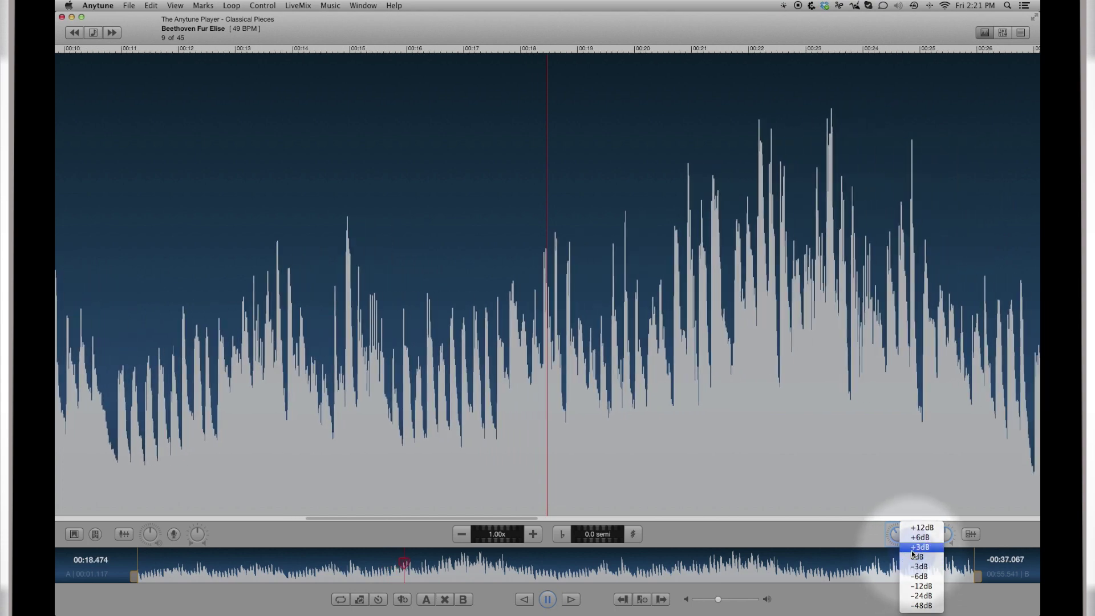
{"action": "left_click", "coordinate": [914, 557]}
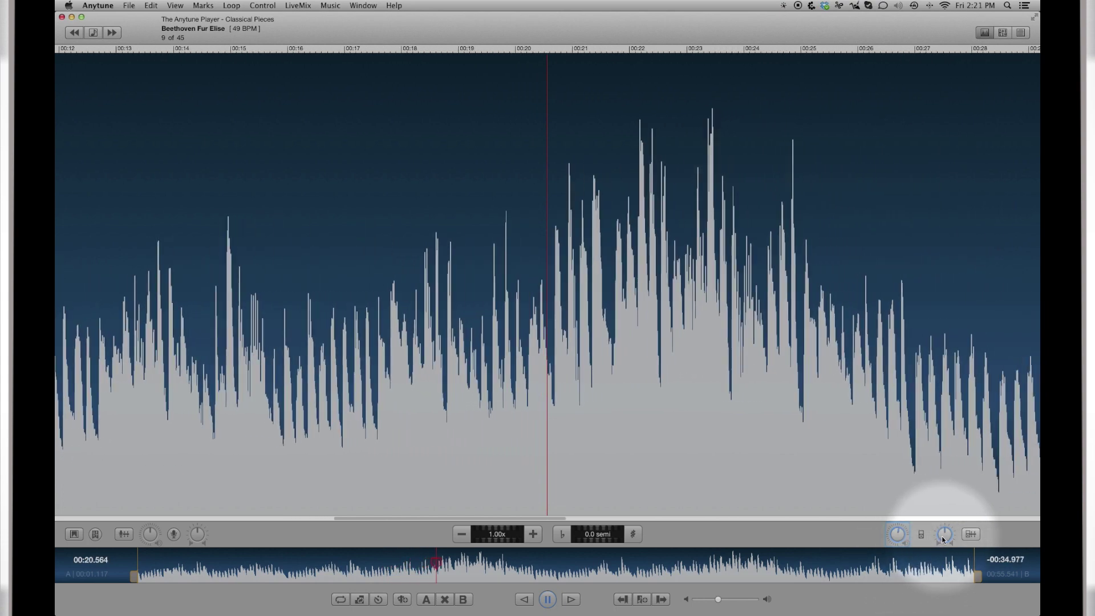
- Look at the music balance control's position presets and its Balance and Pan modes, leaving the choices untouched
{"action": "left_click", "coordinate": [943, 535]}
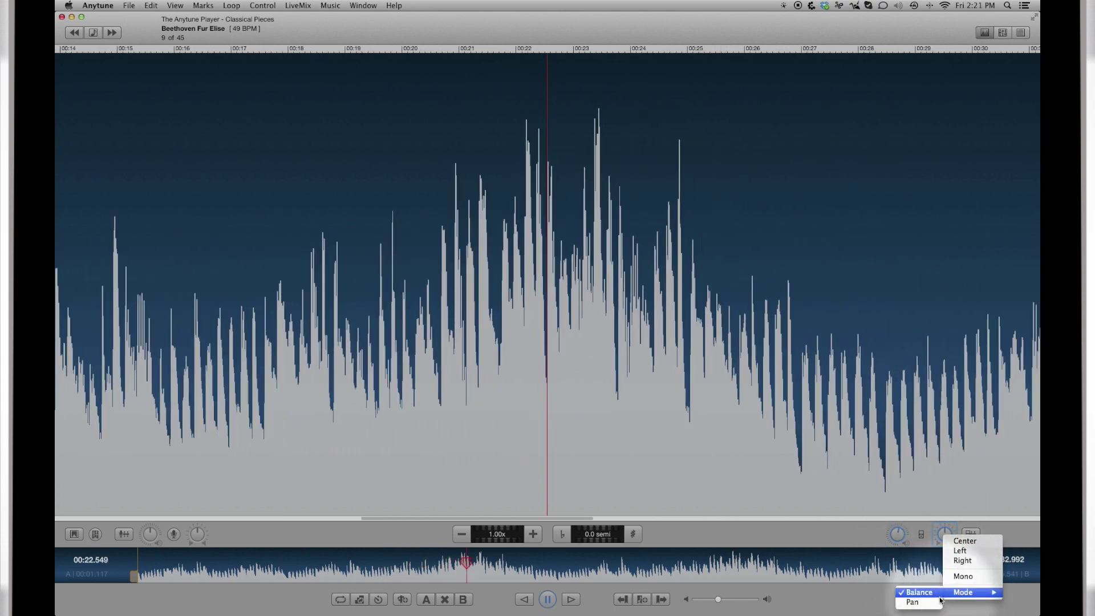
{"action": "left_click", "coordinate": [832, 547]}
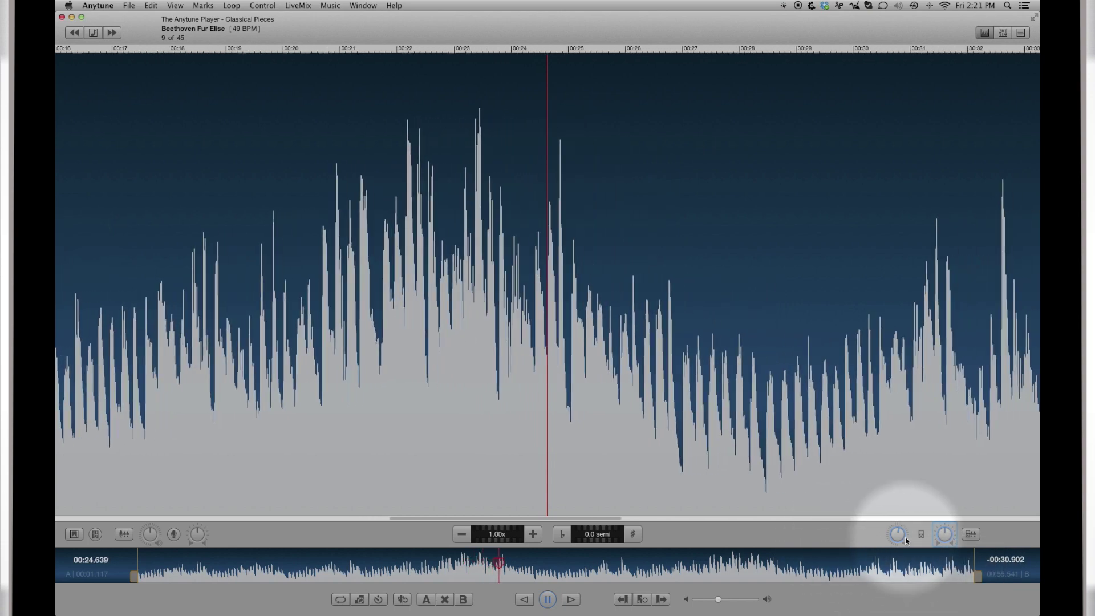
{"action": "mouse_move", "coordinate": [897, 537]}
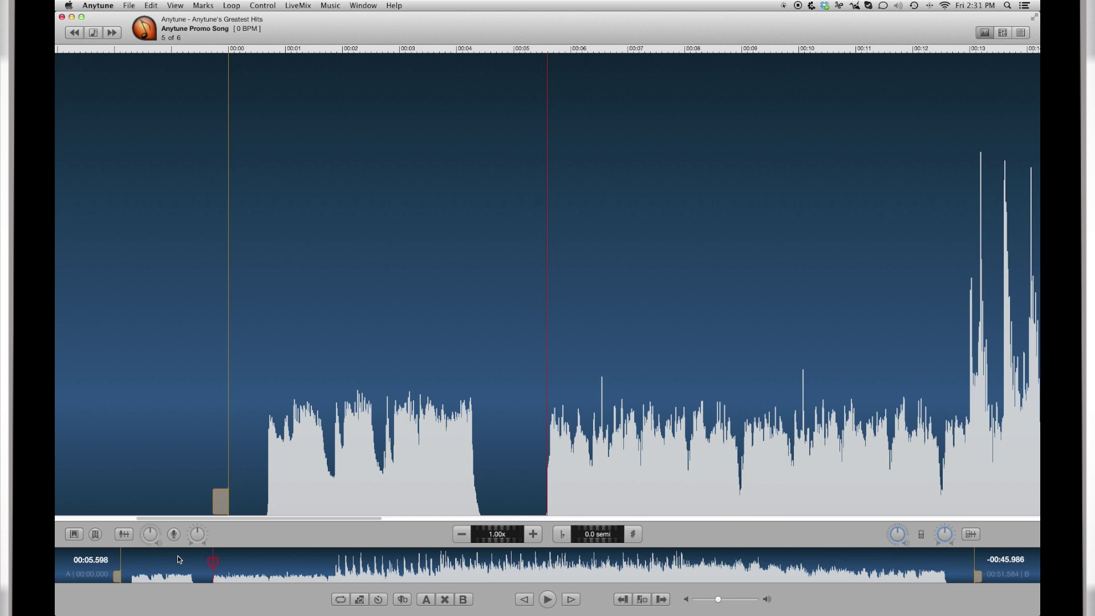
- Play Anytune Promo Song, turn on the LiveMix microphone input and adjust its input gain
{"action": "key", "text": "space"}
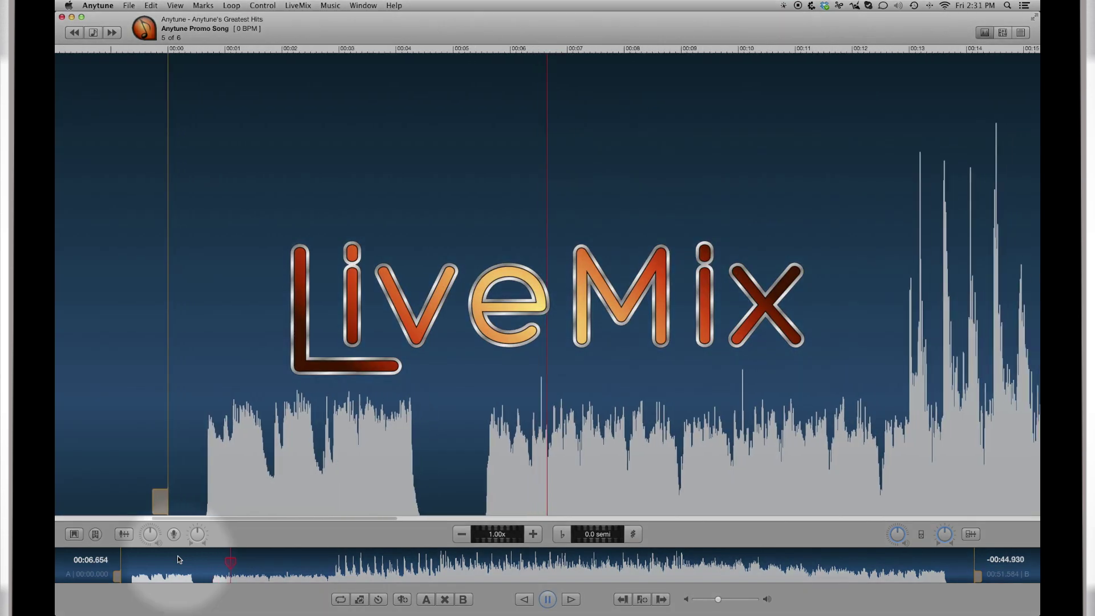
{"action": "left_click", "coordinate": [173, 534]}
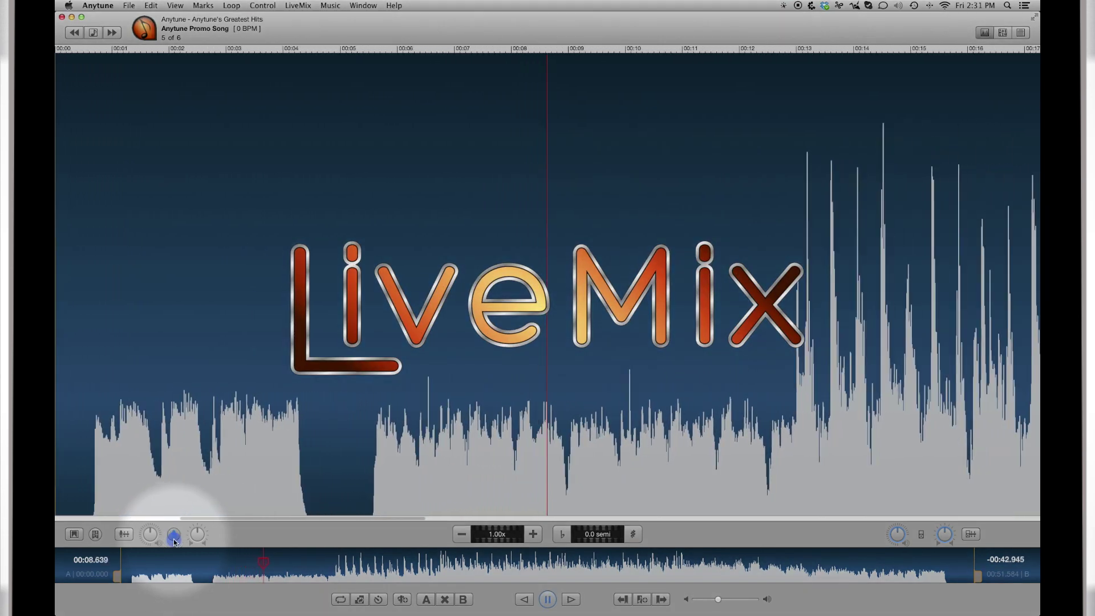
{"action": "left_click_drag", "start_coordinate": [149, 542], "coordinate": [148, 536]}
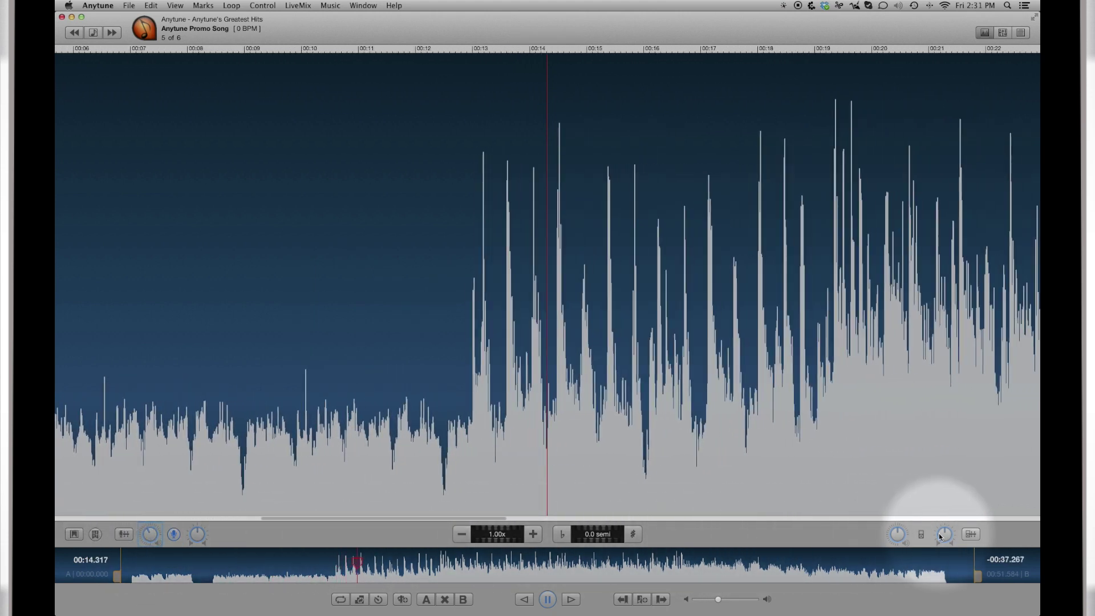
- Activate the music equalizer, show the FineTouch EQ view and raise the 220 Hz filter's gain to about 12.7 dB
{"action": "left_click", "coordinate": [969, 534]}
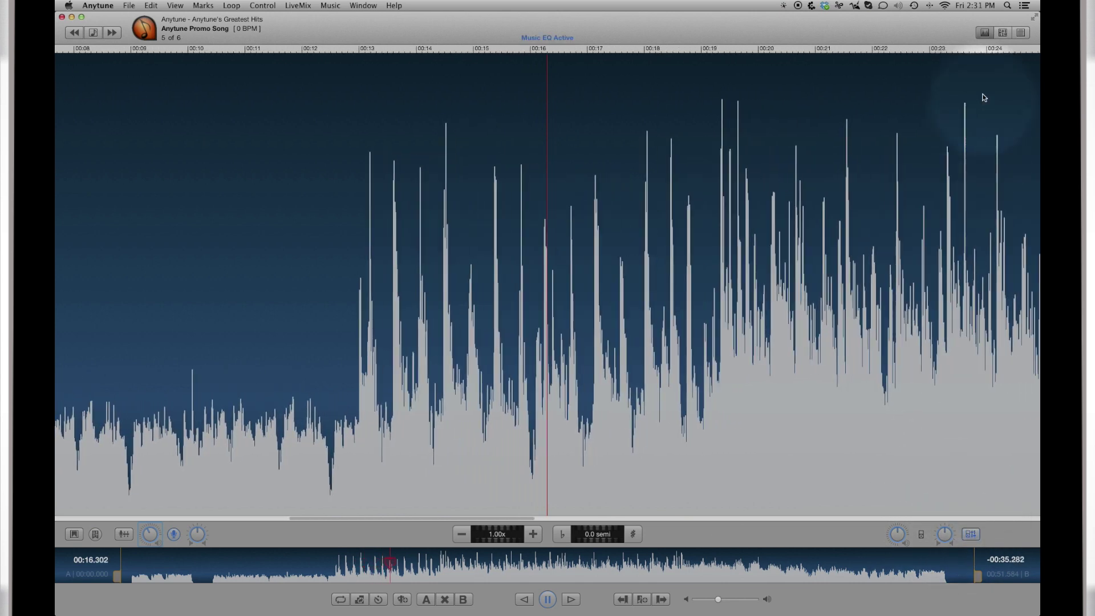
{"action": "left_click", "coordinate": [1004, 33]}
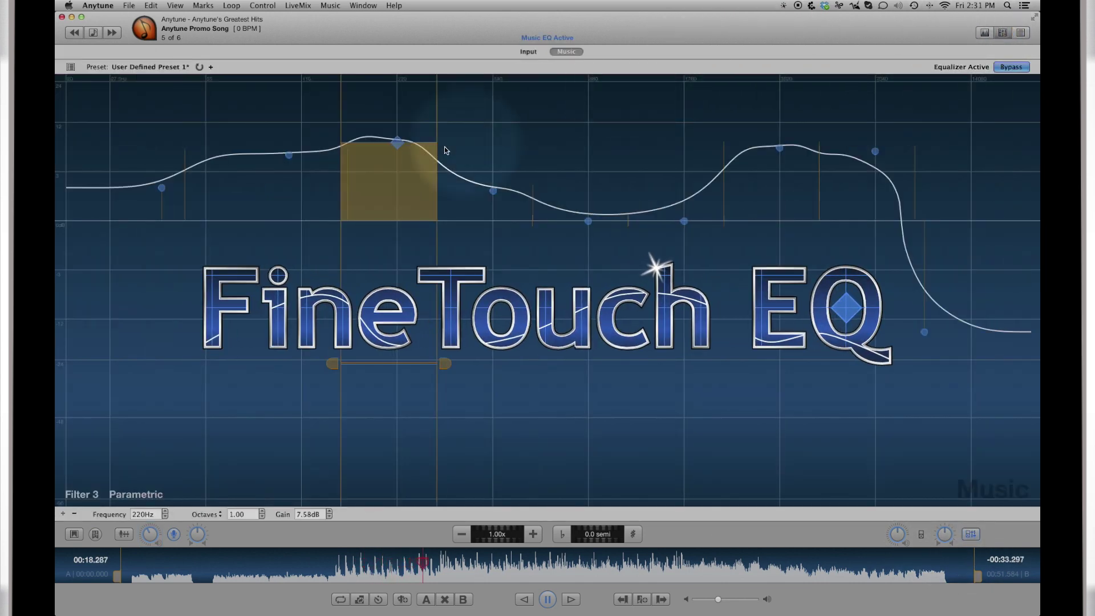
{"action": "left_click_drag", "start_coordinate": [397, 158], "coordinate": [384, 182]}
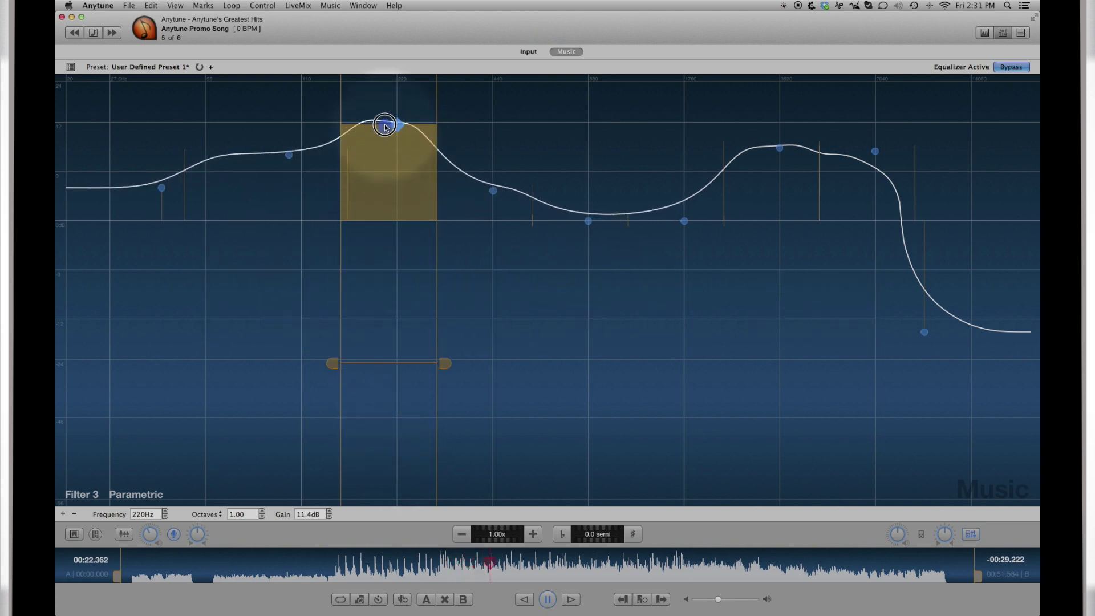
- Look through the predefined and user-defined equalizer presets, and close the presets window
{"action": "left_click", "coordinate": [71, 68]}
{"action": "left_click", "coordinate": [620, 58]}
{"action": "scroll", "coordinate": [635, 183], "scroll_direction": "down", "scroll_amount": 10}
{"action": "scroll", "coordinate": [636, 183], "scroll_direction": "up", "scroll_amount": 10}
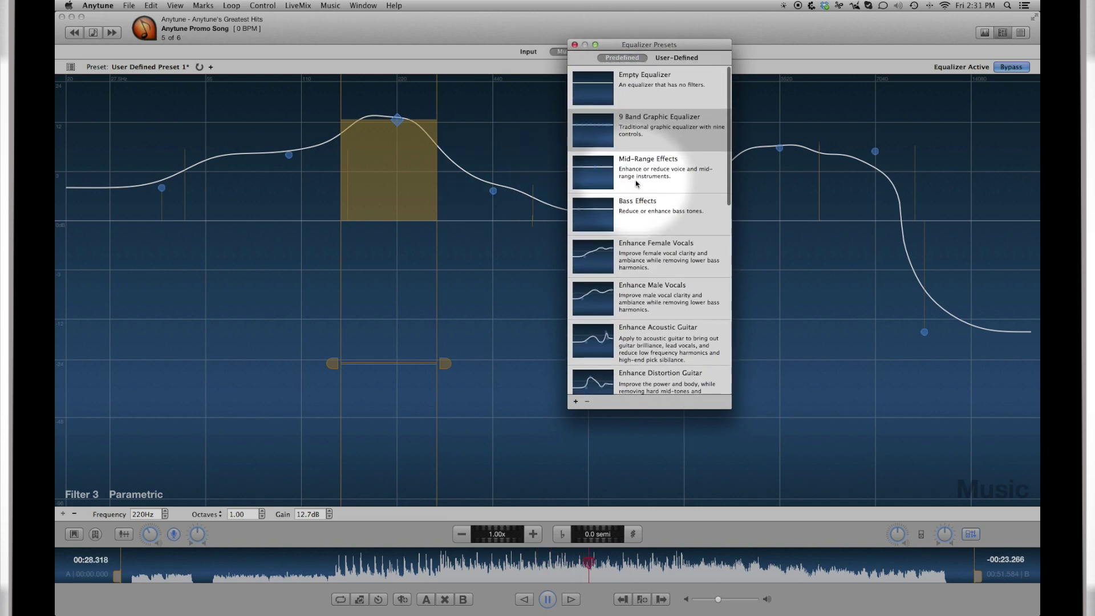
{"action": "left_click", "coordinate": [673, 58]}
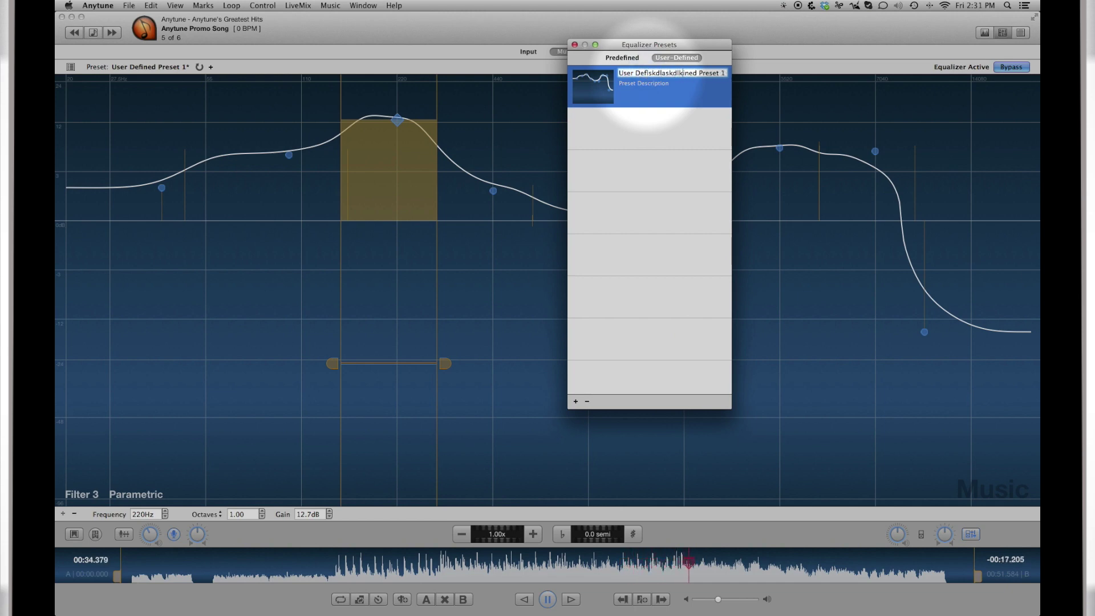
{"action": "left_click", "coordinate": [575, 45]}
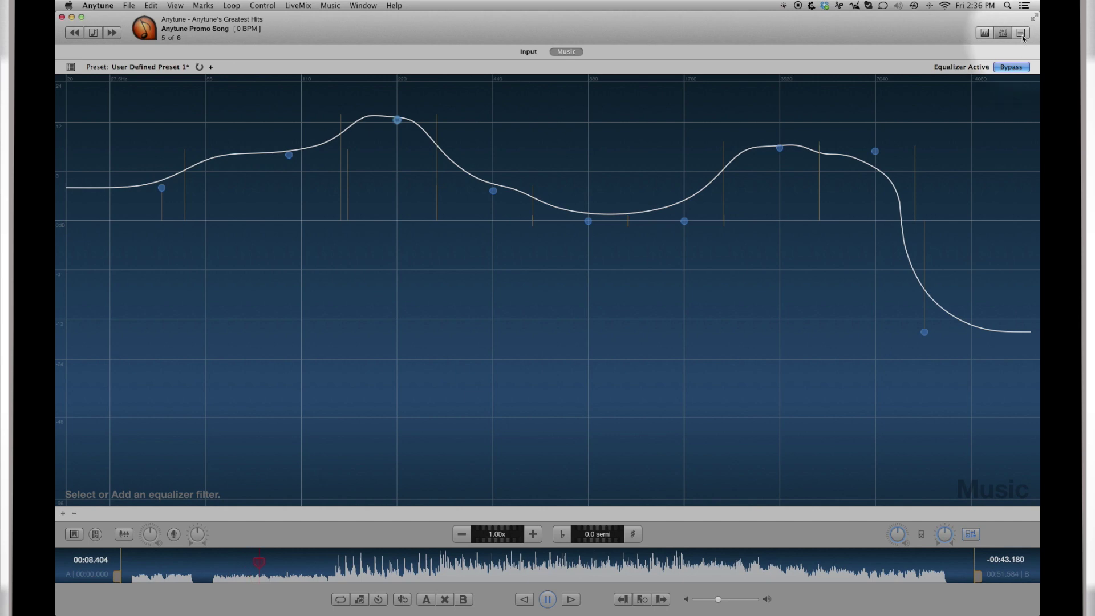
- Show the lyrics view of Anytune Promo Song and reload its lyrics from the song file, discarding any changes
{"action": "left_click", "coordinate": [1021, 33]}
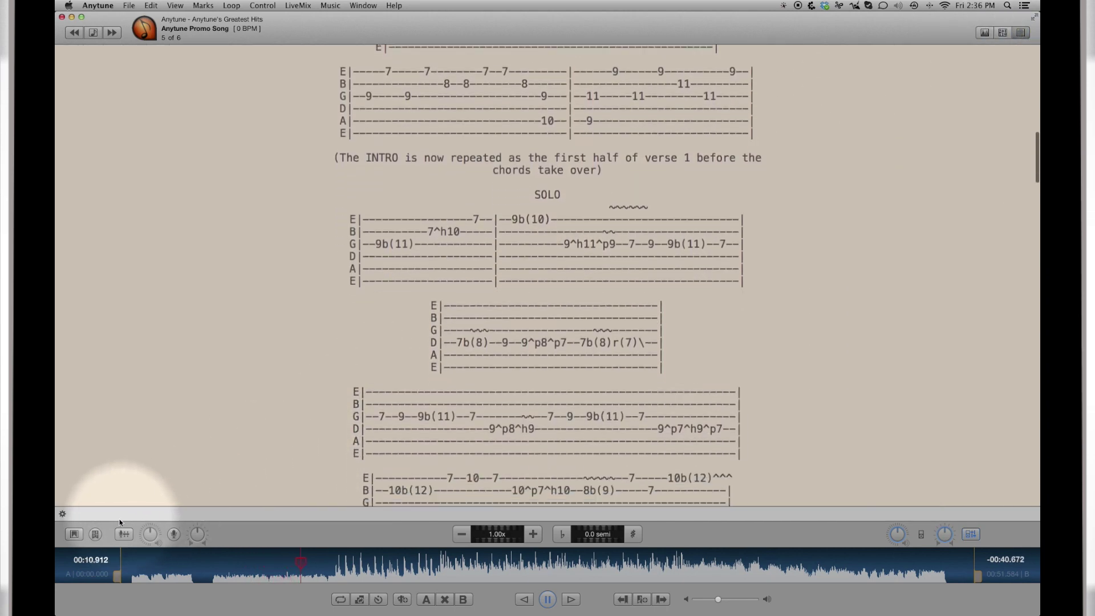
{"action": "left_click", "coordinate": [62, 514]}
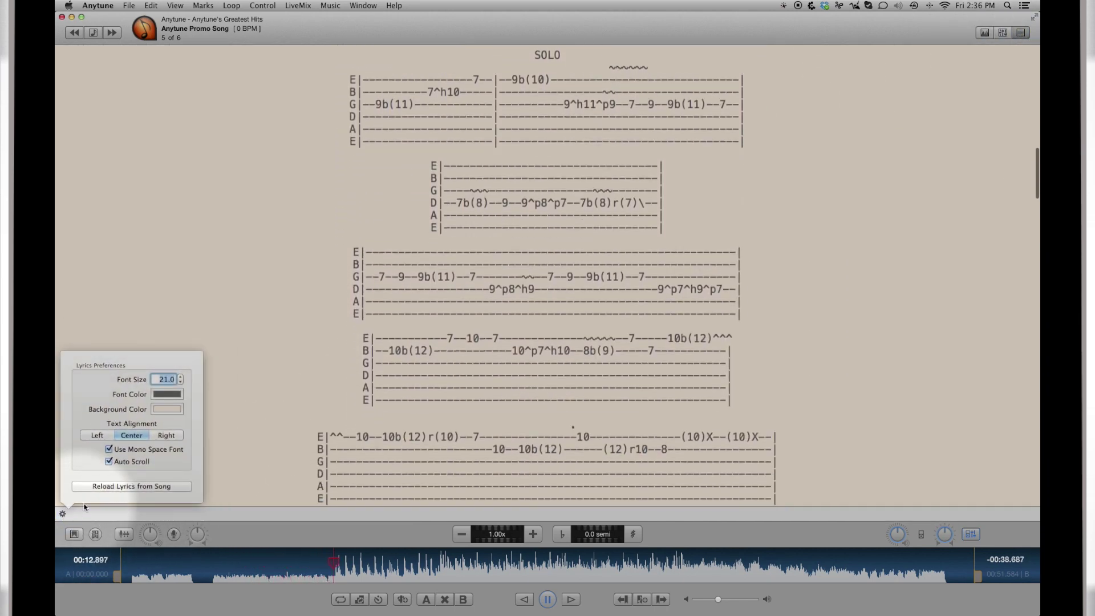
{"action": "left_click", "coordinate": [123, 486]}
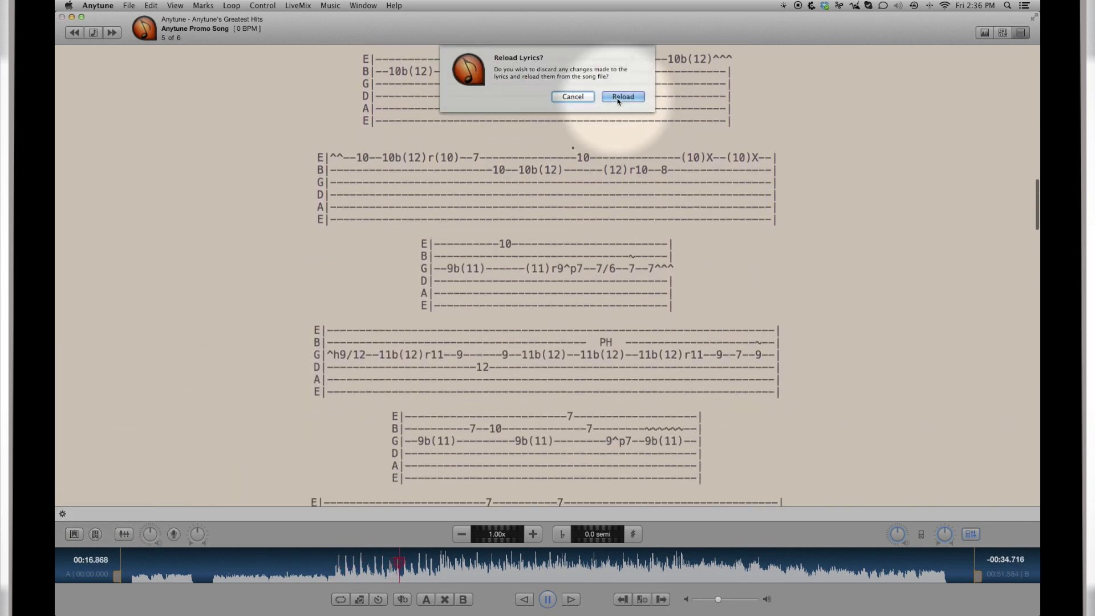
{"action": "left_click", "coordinate": [622, 97]}
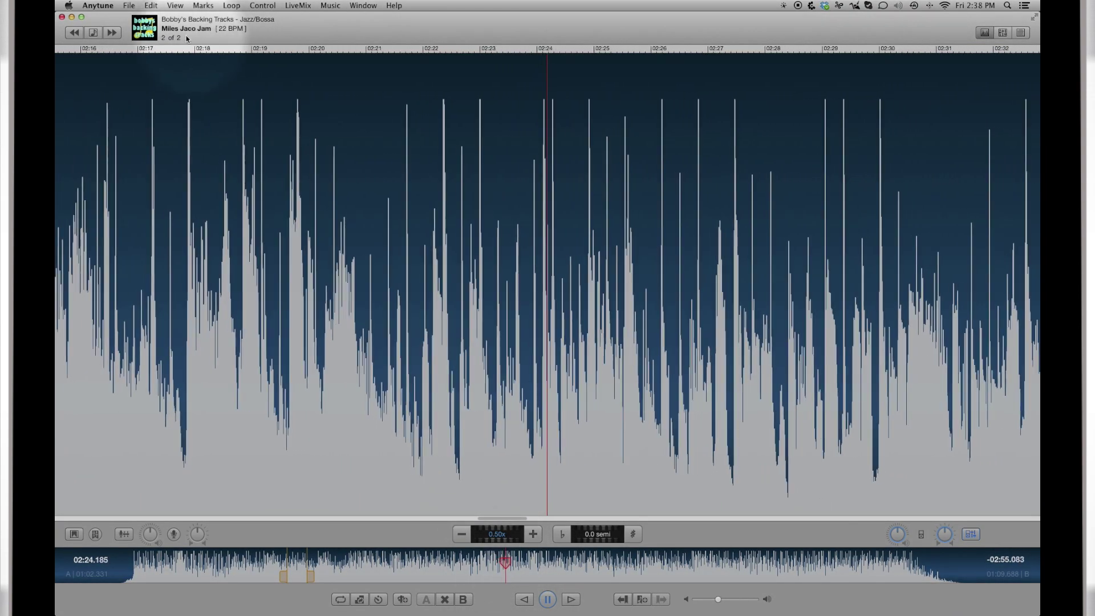
- Export the whole tuned track of Miles Jaco Jam at 0.50x as M4A/AAC at 128 kbps into the Anytune Greatest Hits folder
{"action": "left_click", "coordinate": [129, 5]}
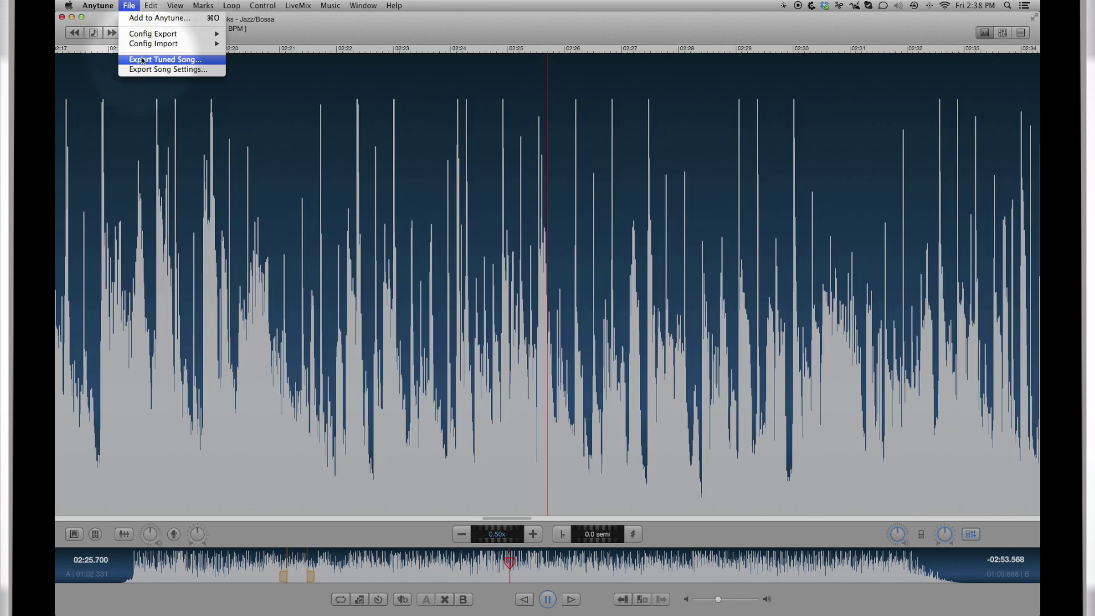
{"action": "left_click", "coordinate": [141, 58]}
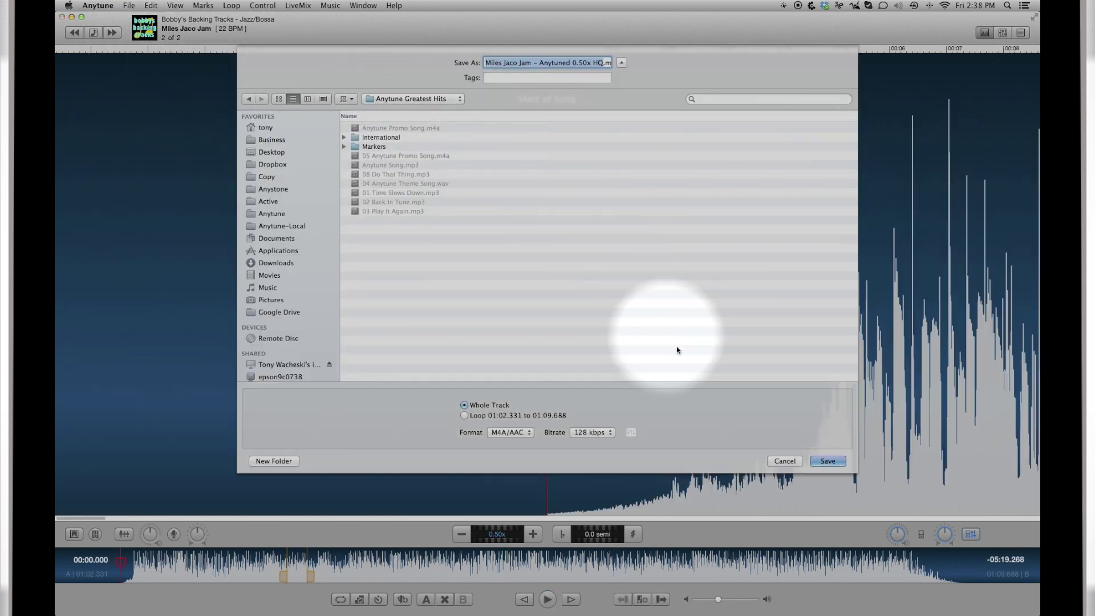
{"action": "left_click", "coordinate": [827, 460]}
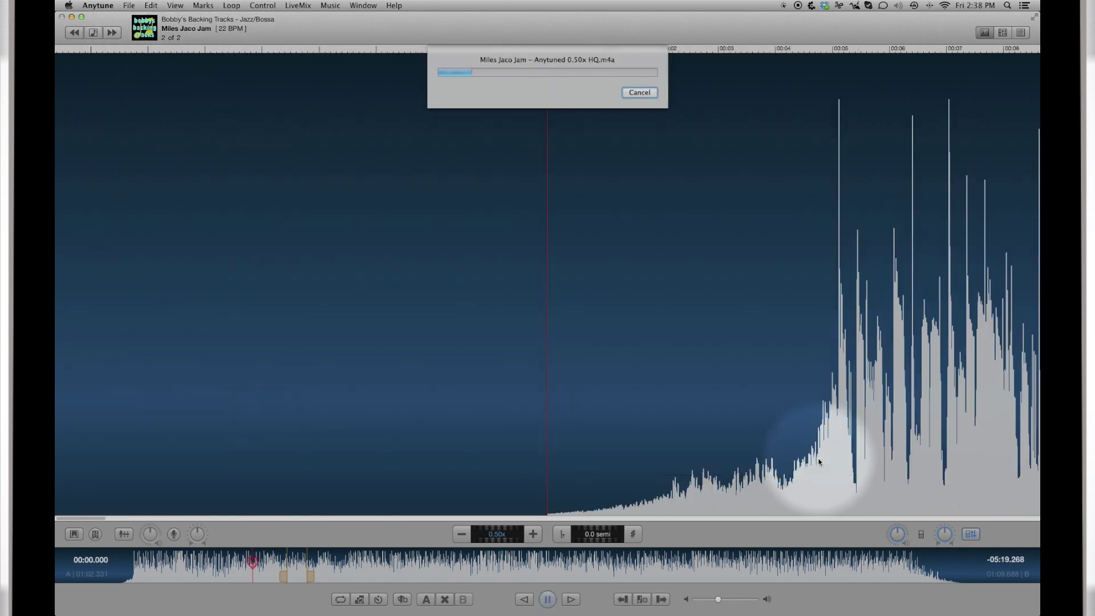